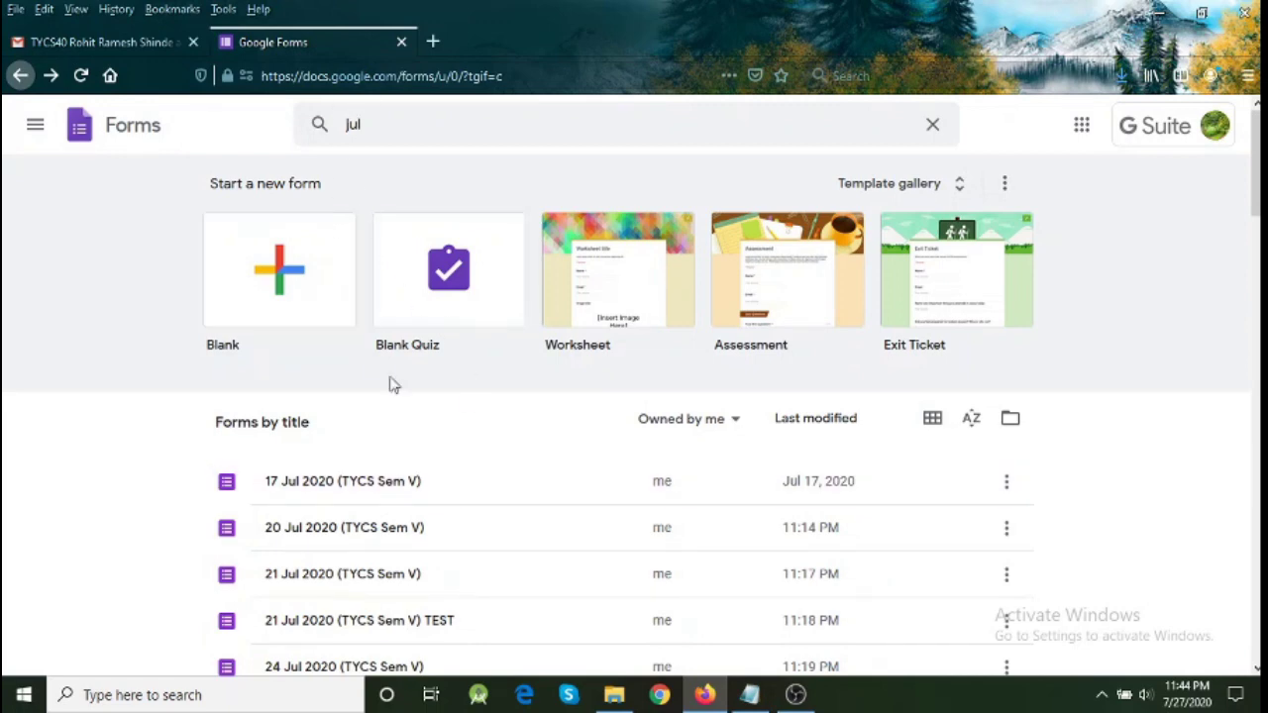
# Step: Open the form 17 Jul 2020 (TYCS Sem V) from the forms list and show its responses
pyautogui.scroll(-1, 404, 472)
pyautogui.click(404, 472)
pyautogui.scroll(-3, 404, 472)
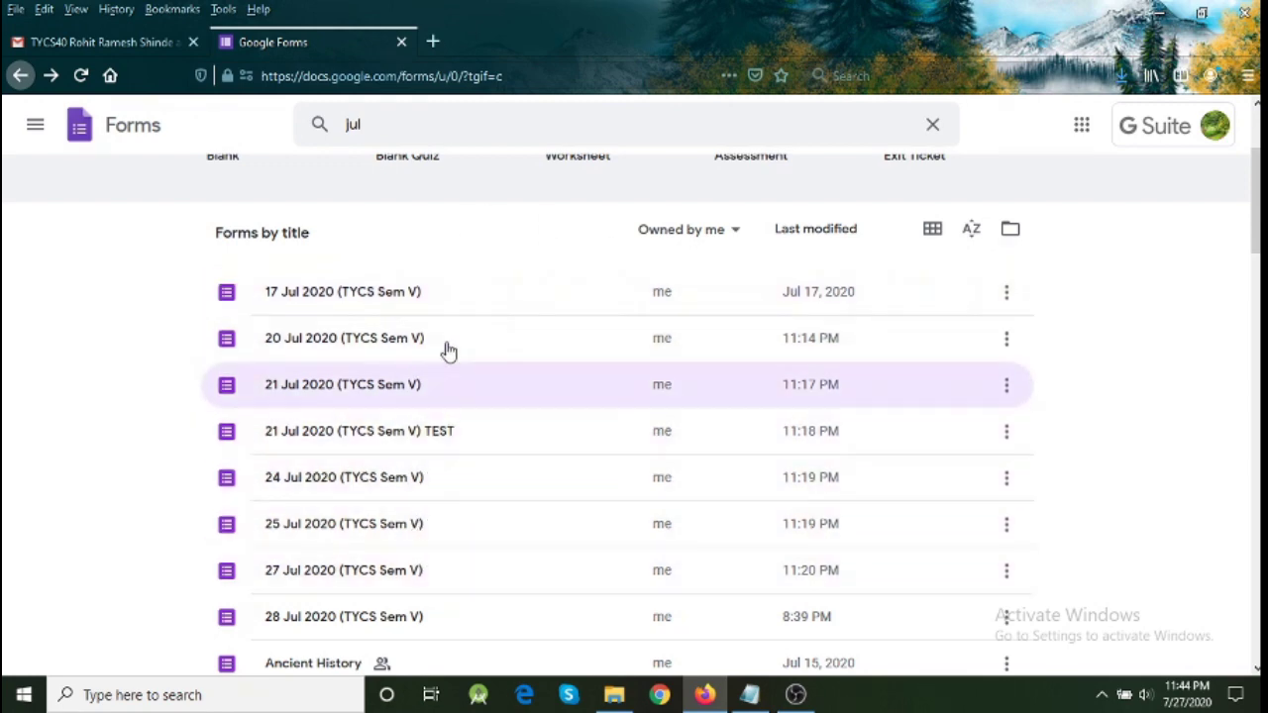
pyautogui.scroll(2, 962, 410)
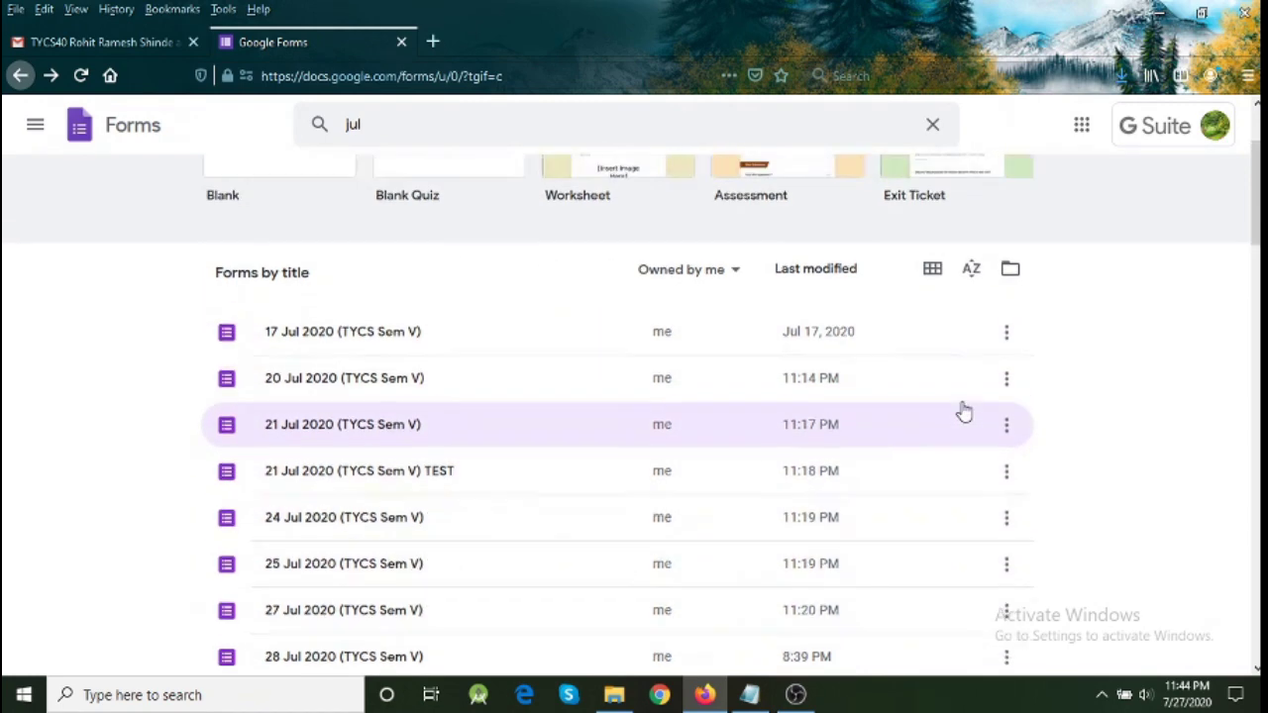
pyautogui.scroll(-2, 966, 412)
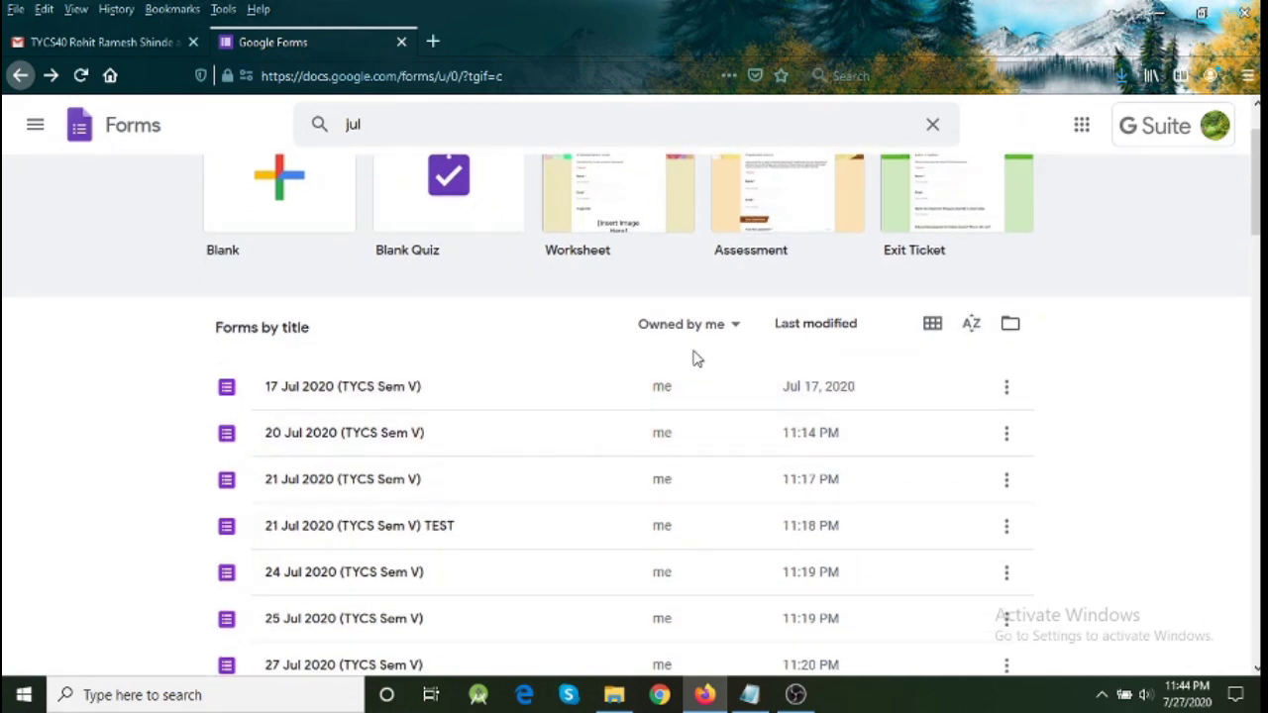
pyautogui.click(461, 397)
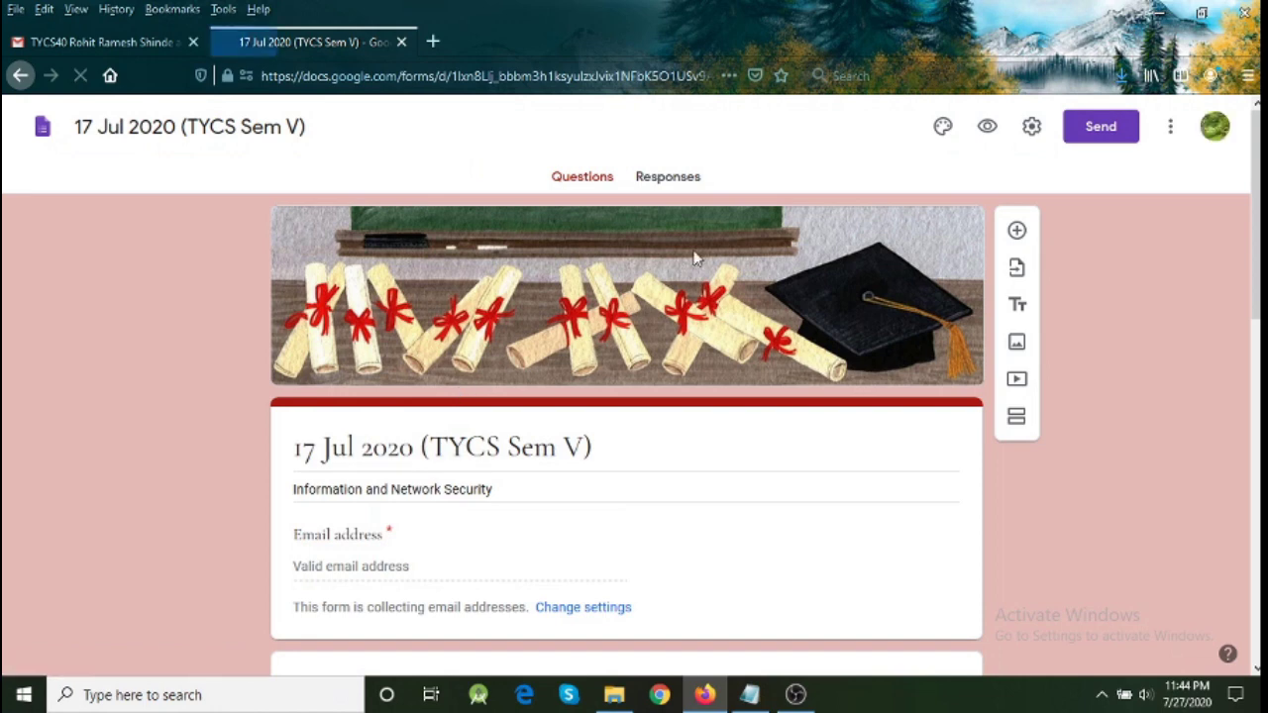
pyautogui.click(649, 182)
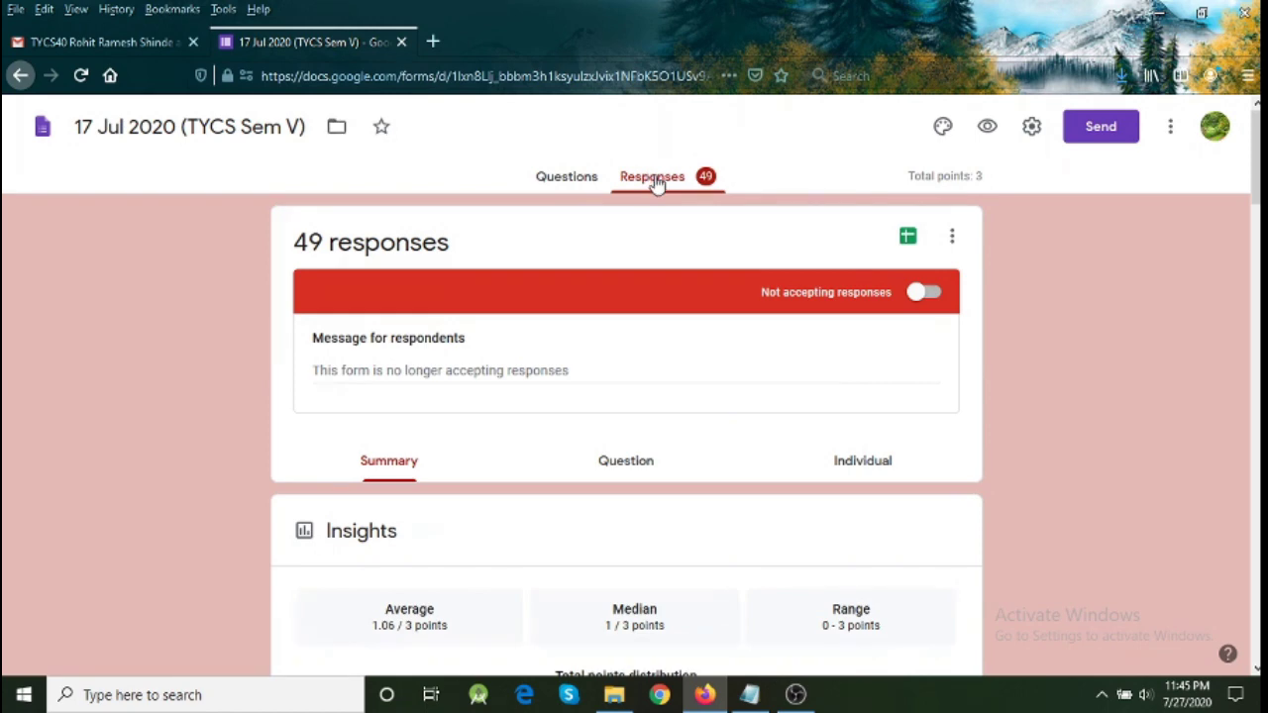
# Step: Set the form's response destination to a new spreadsheet named July 2020 (TYCS Sem V) (Responses)
pyautogui.click(951, 240)
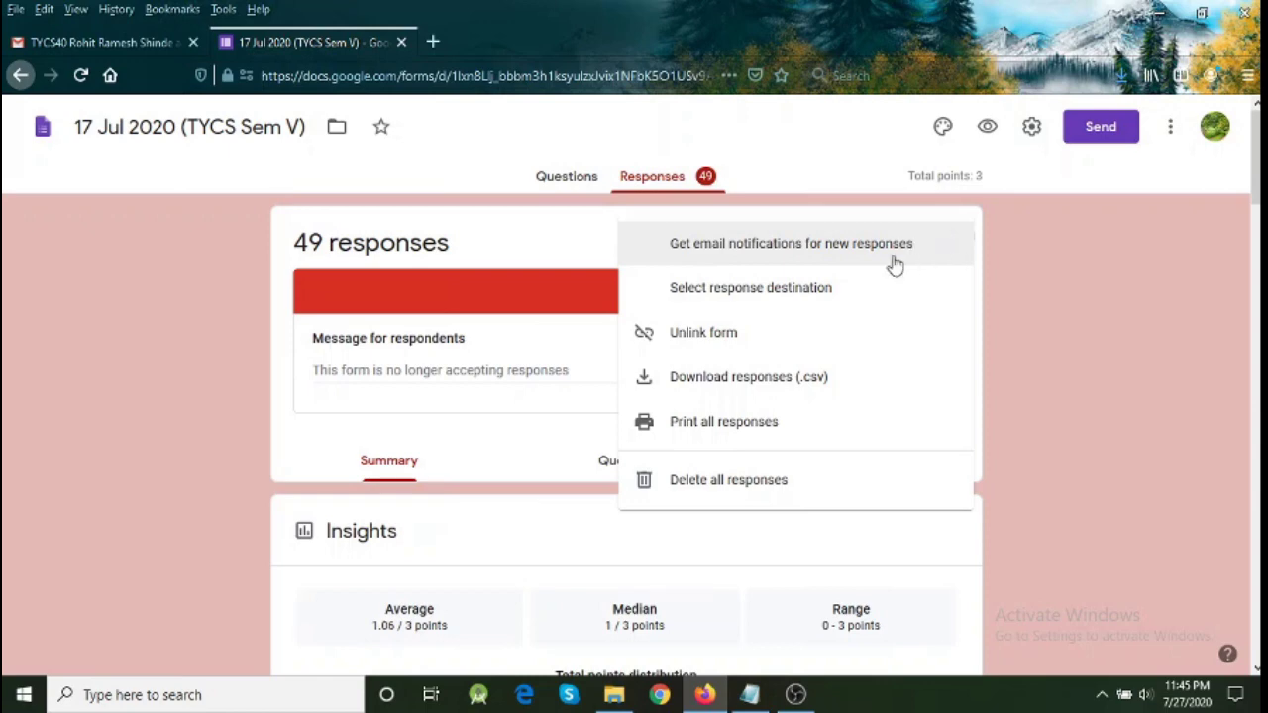
pyautogui.click(826, 292)
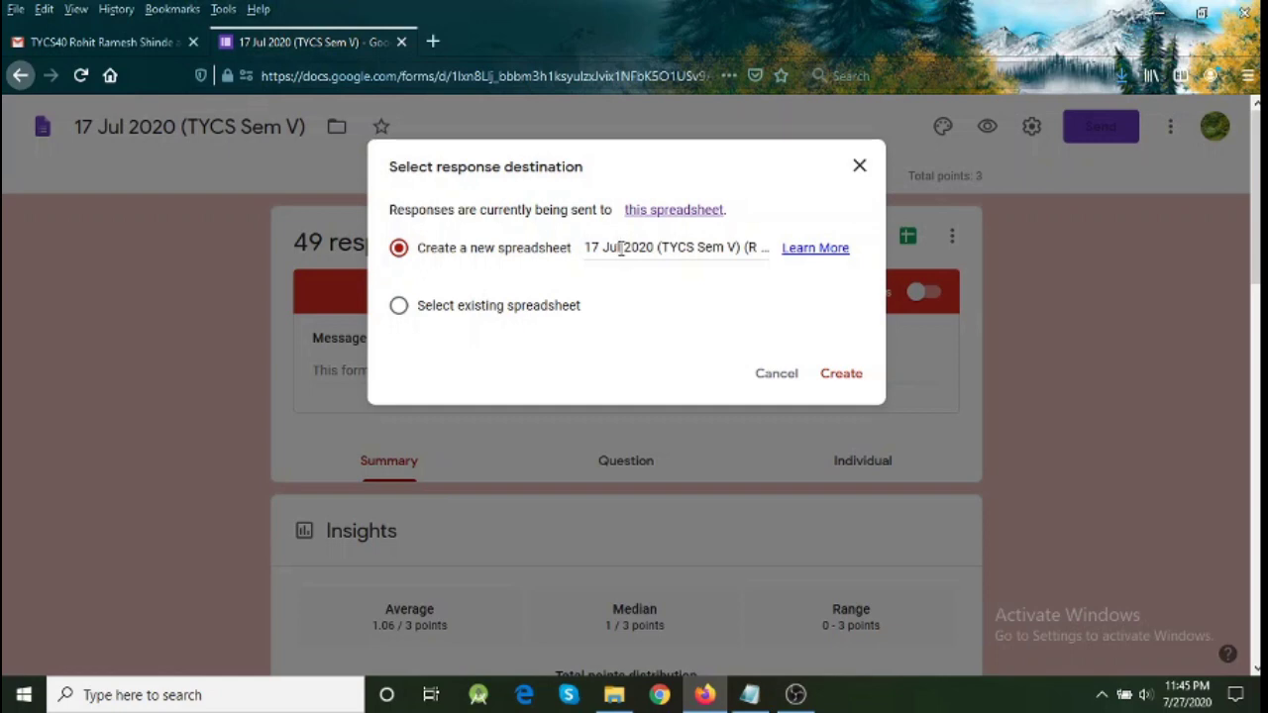
pyautogui.moveTo(621, 247); pyautogui.dragTo(575, 248)
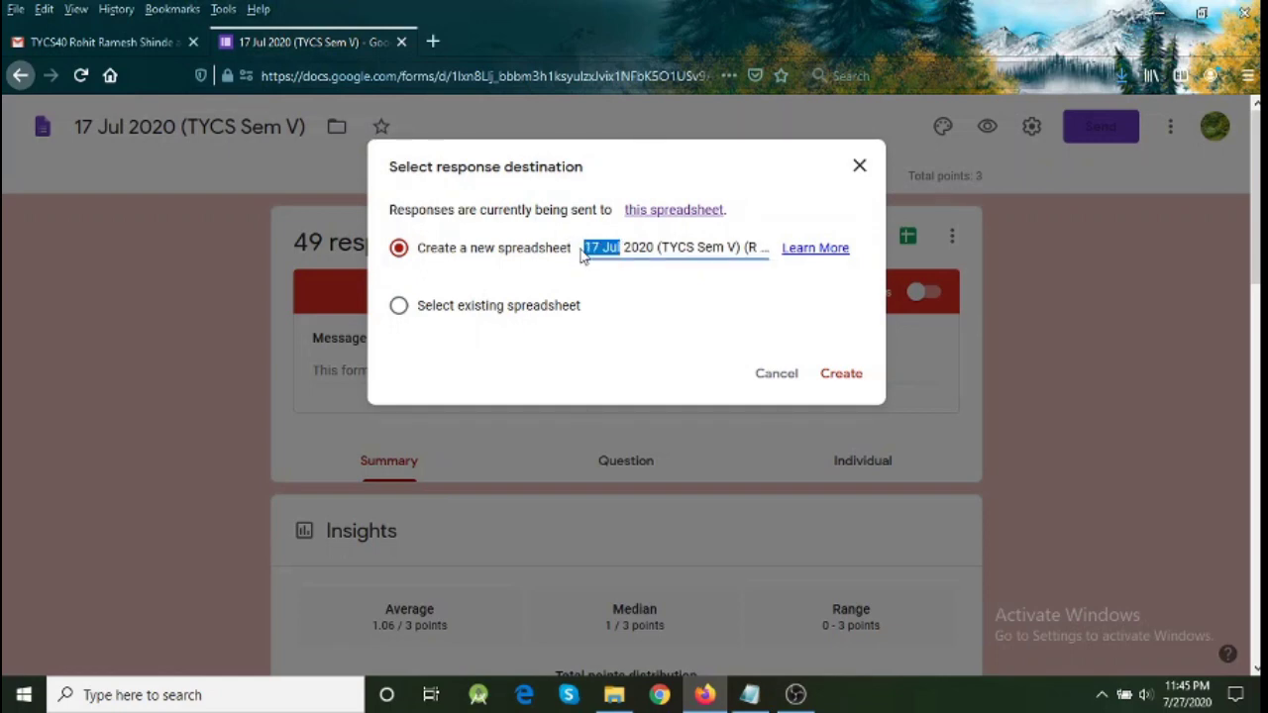
pyautogui.write('July')
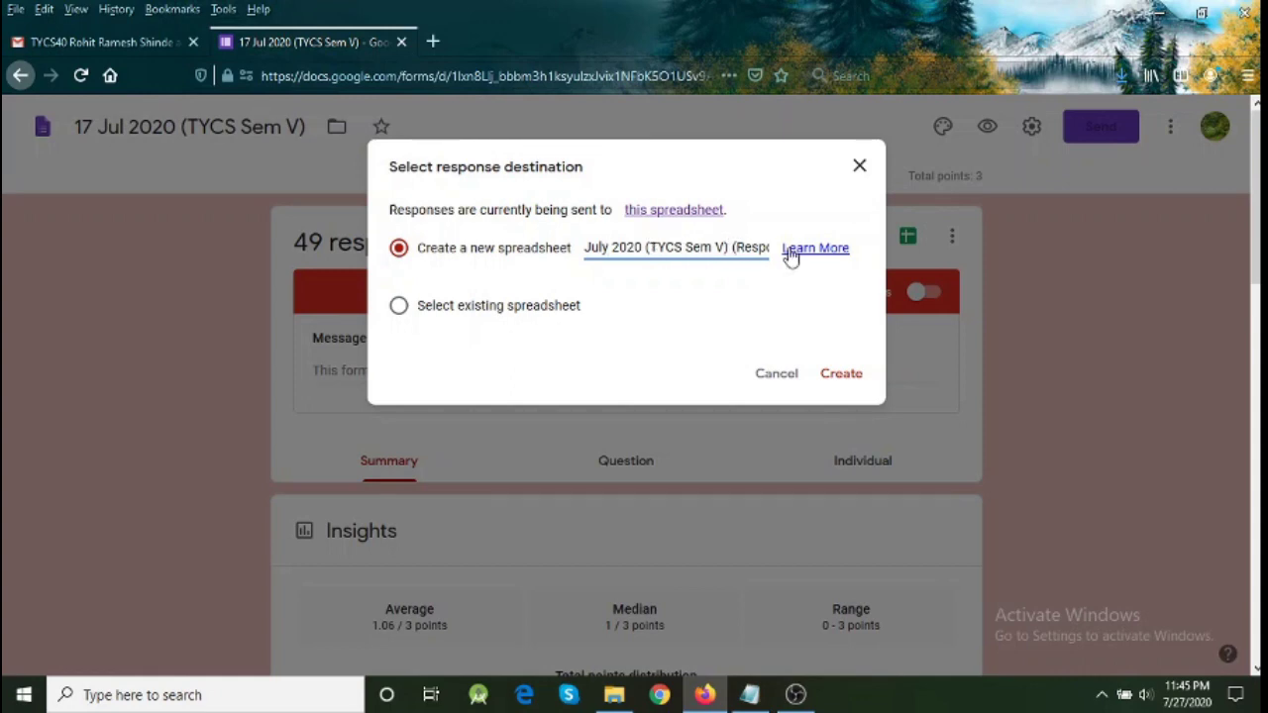
pyautogui.click(840, 373)
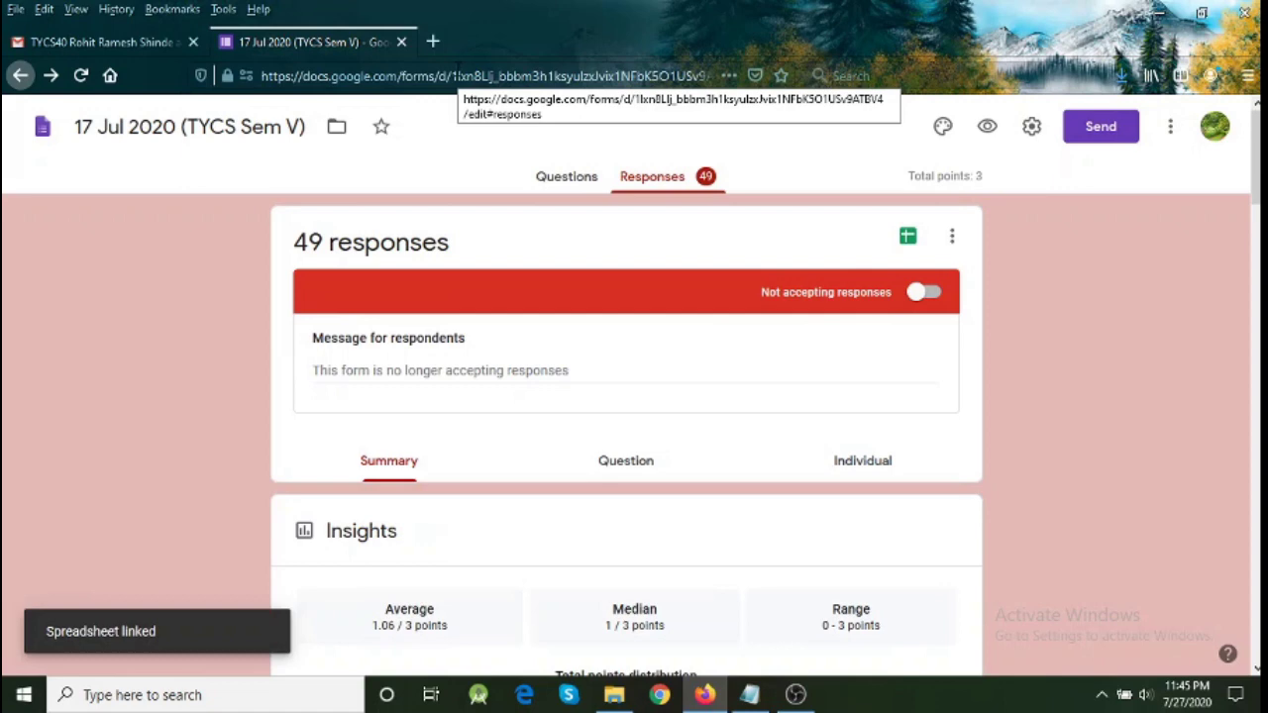
# Step: Open the form's linked response spreadsheet and rename its Form Responses 1 sheet as 17 Jul 2020
pyautogui.click(910, 239)
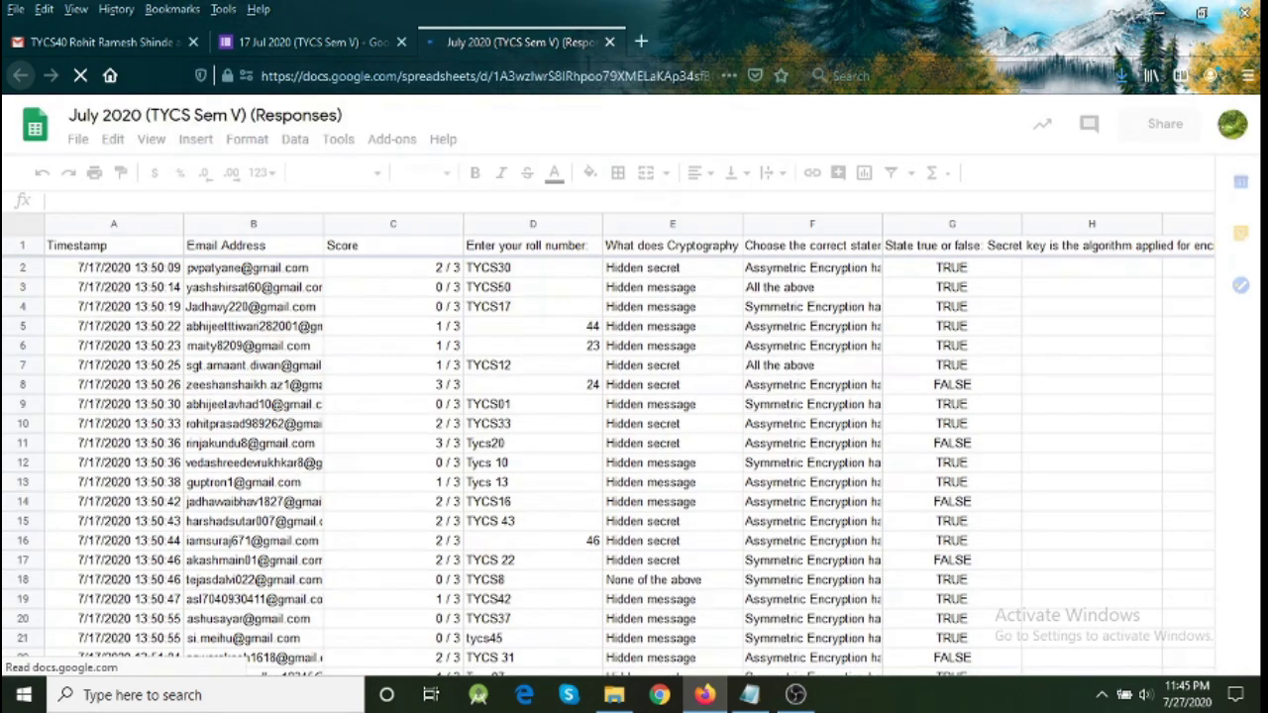
pyautogui.scroll(-5, 290, 376)
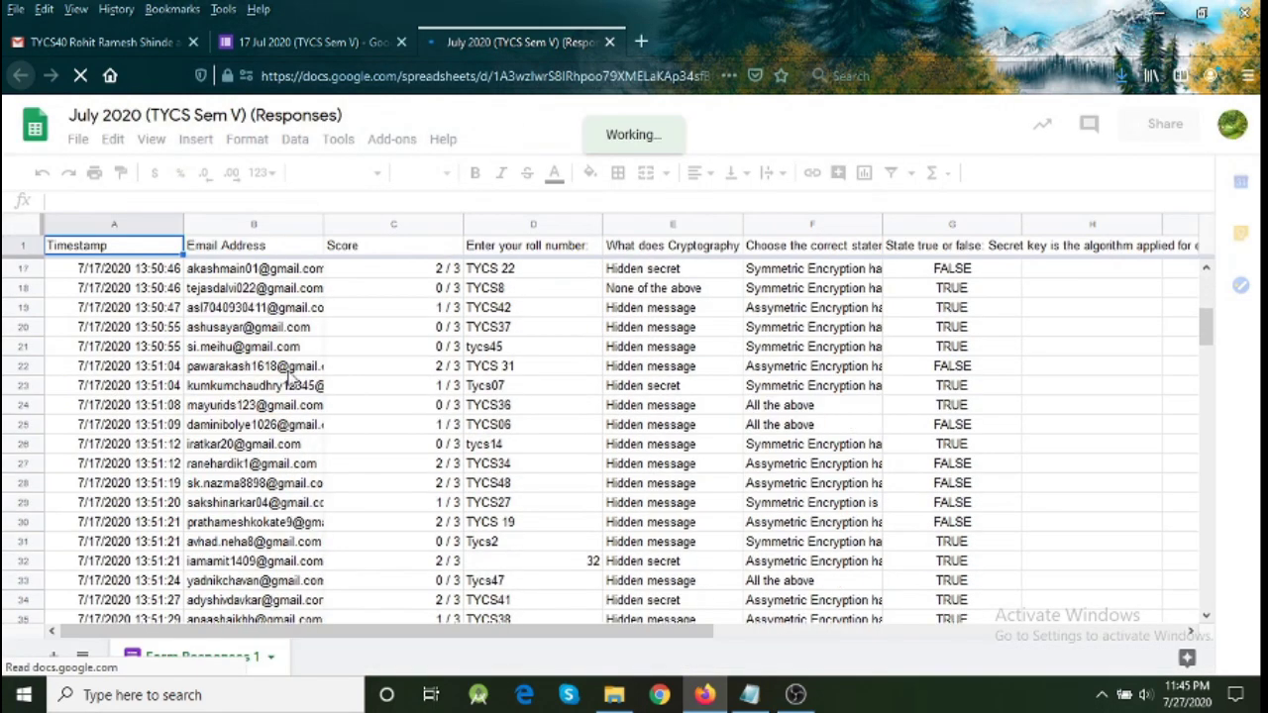
pyautogui.scroll(-4, 308, 391)
pyautogui.scroll(8, 149, 327)
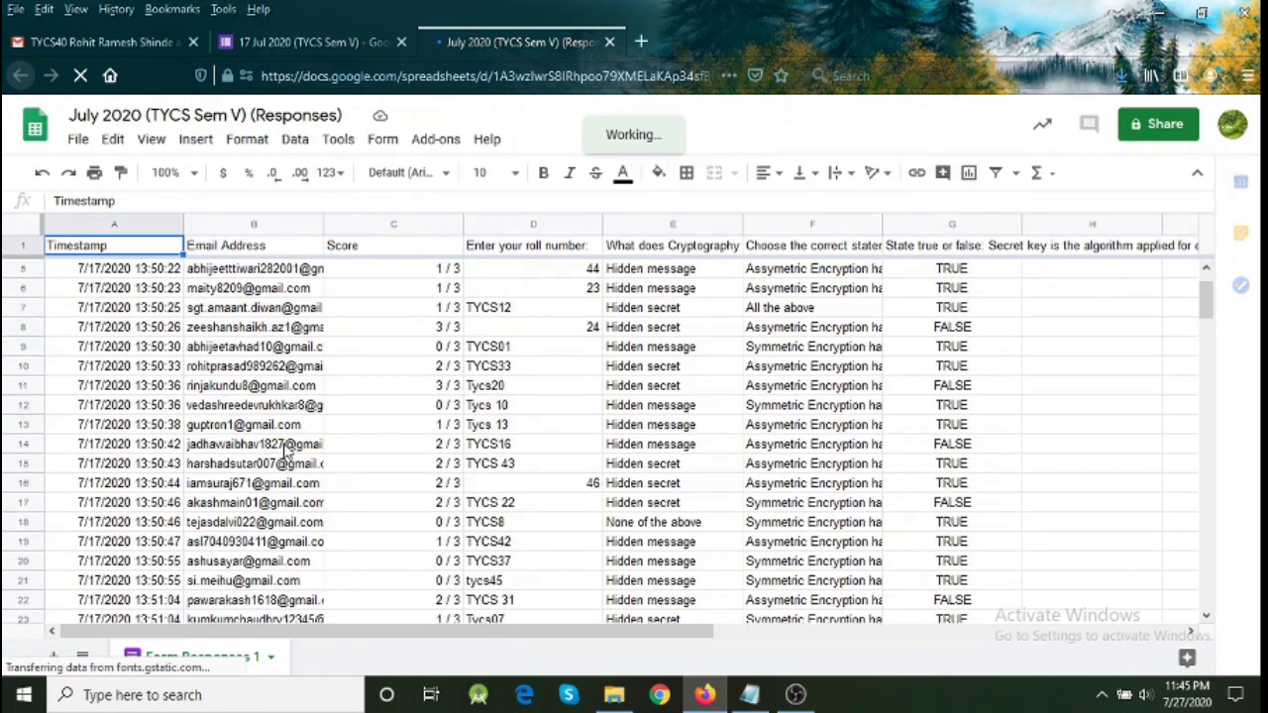
pyautogui.scroll(-2, 397, 466)
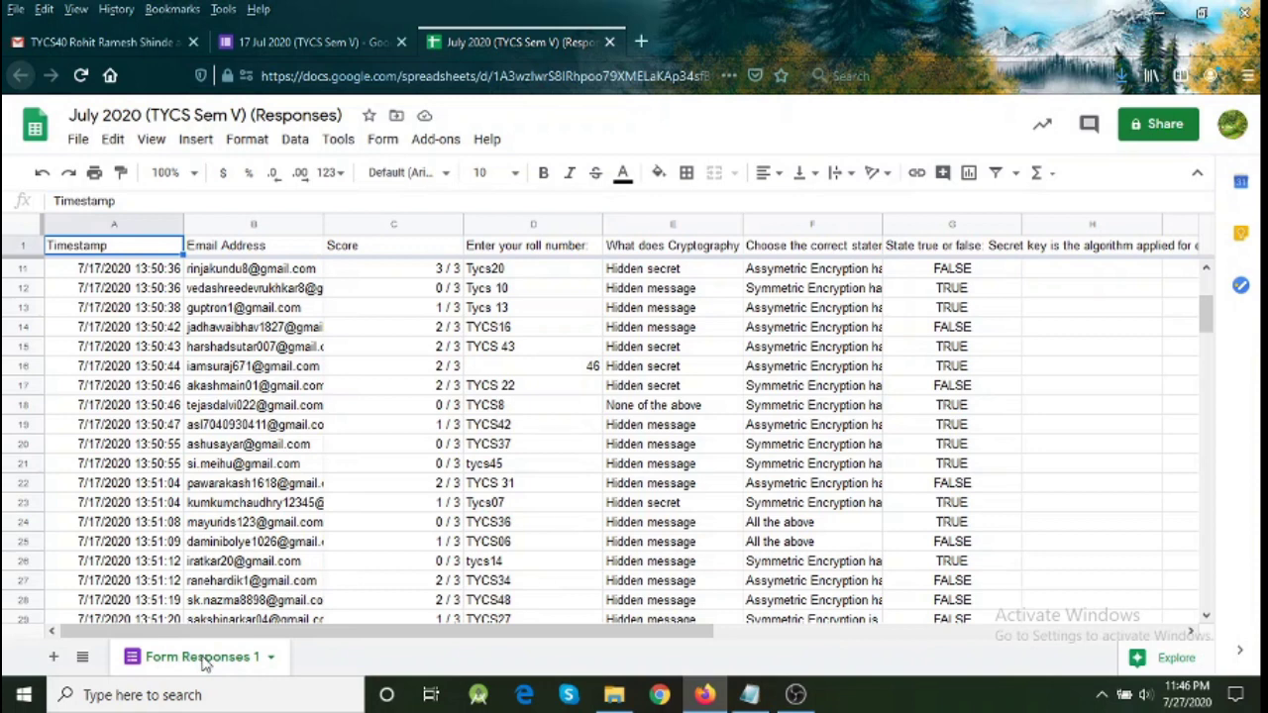
pyautogui.doubleClick(204, 662)
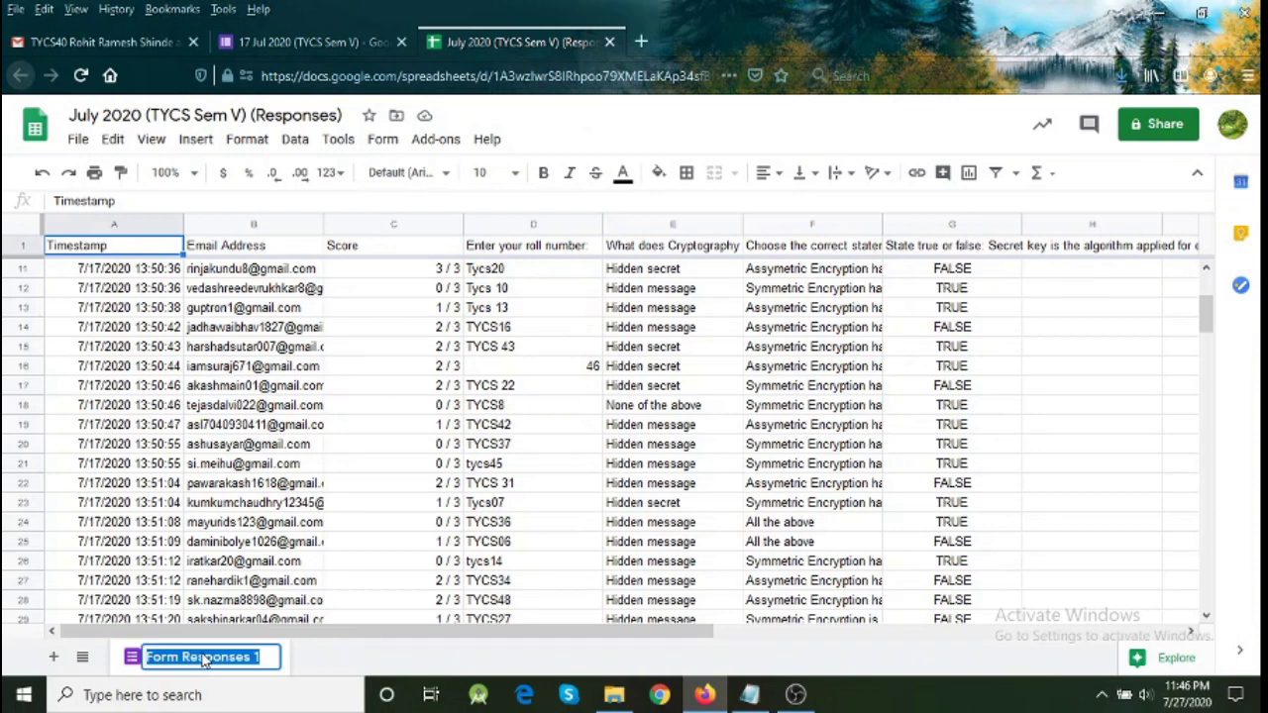
pyautogui.write('17 ')
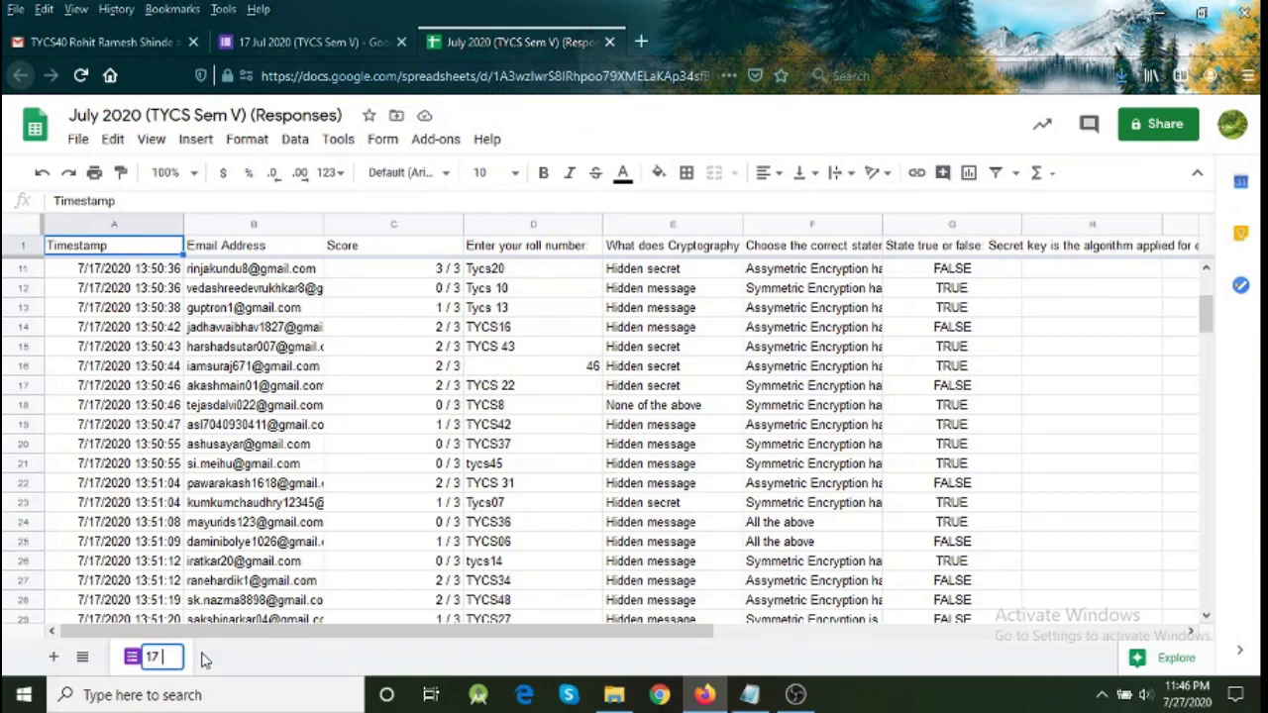
pyautogui.write('Jul 2')
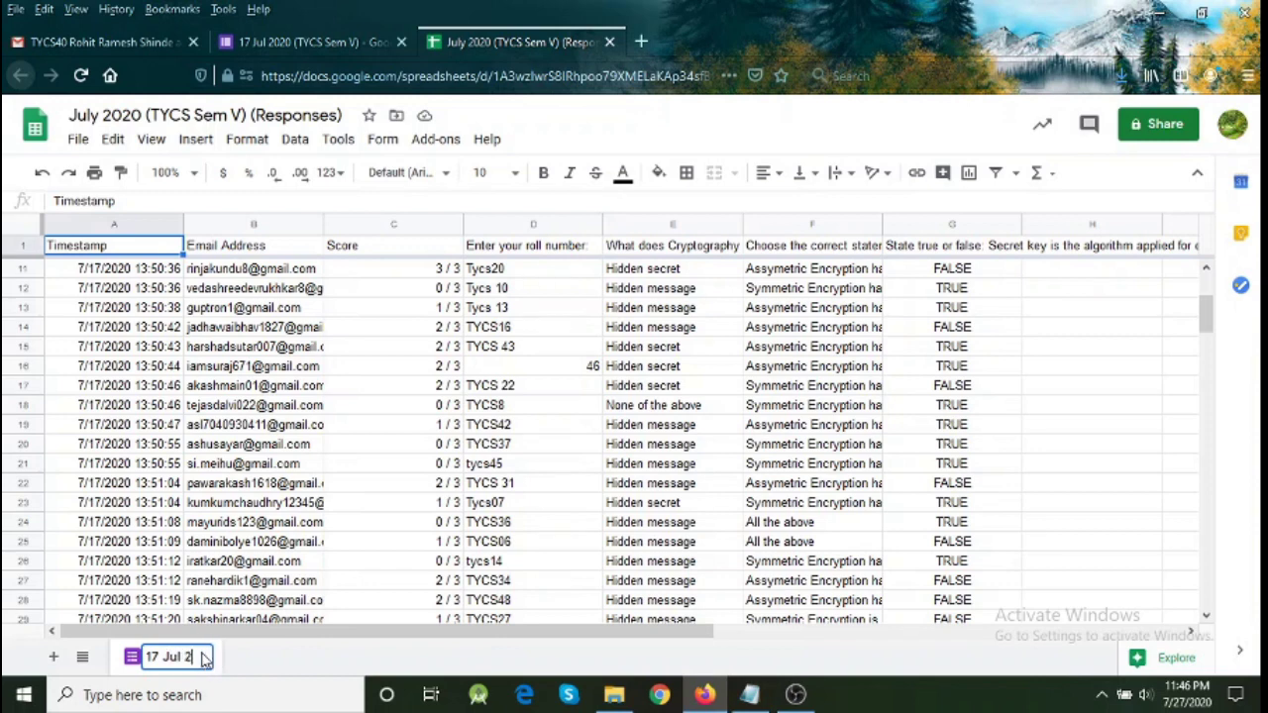
pyautogui.write('020')
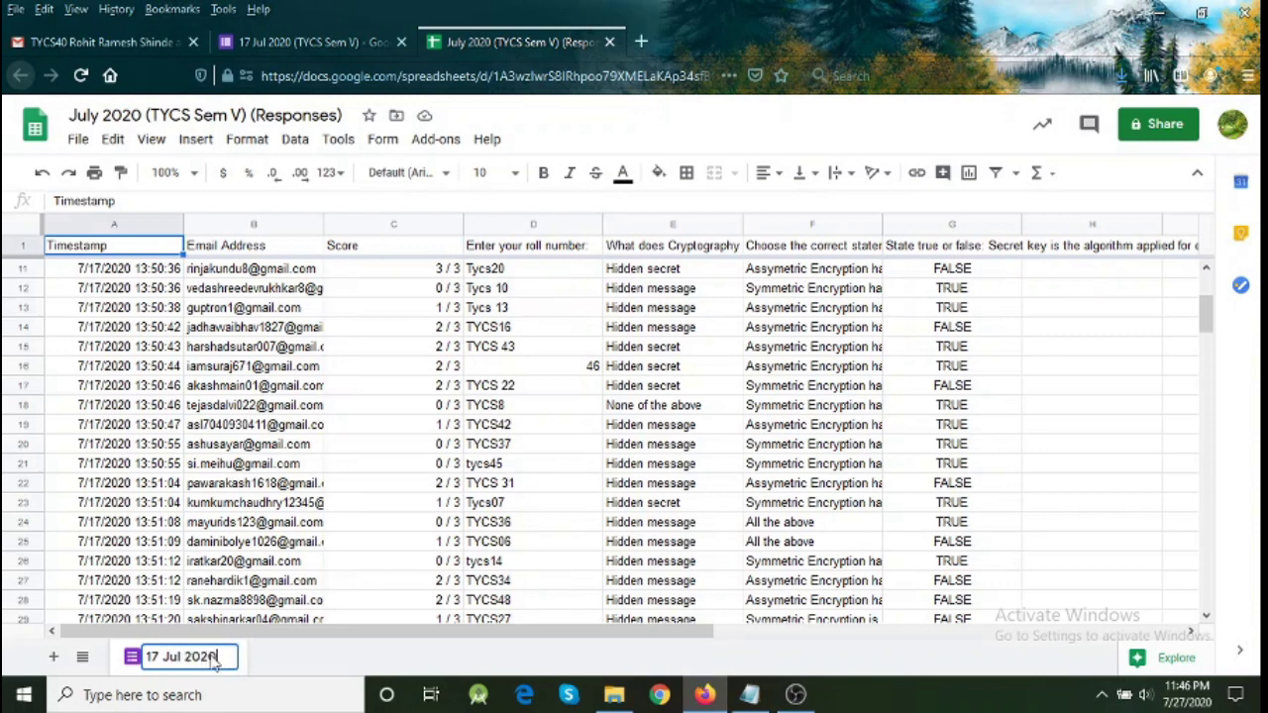
pyautogui.press('Return')
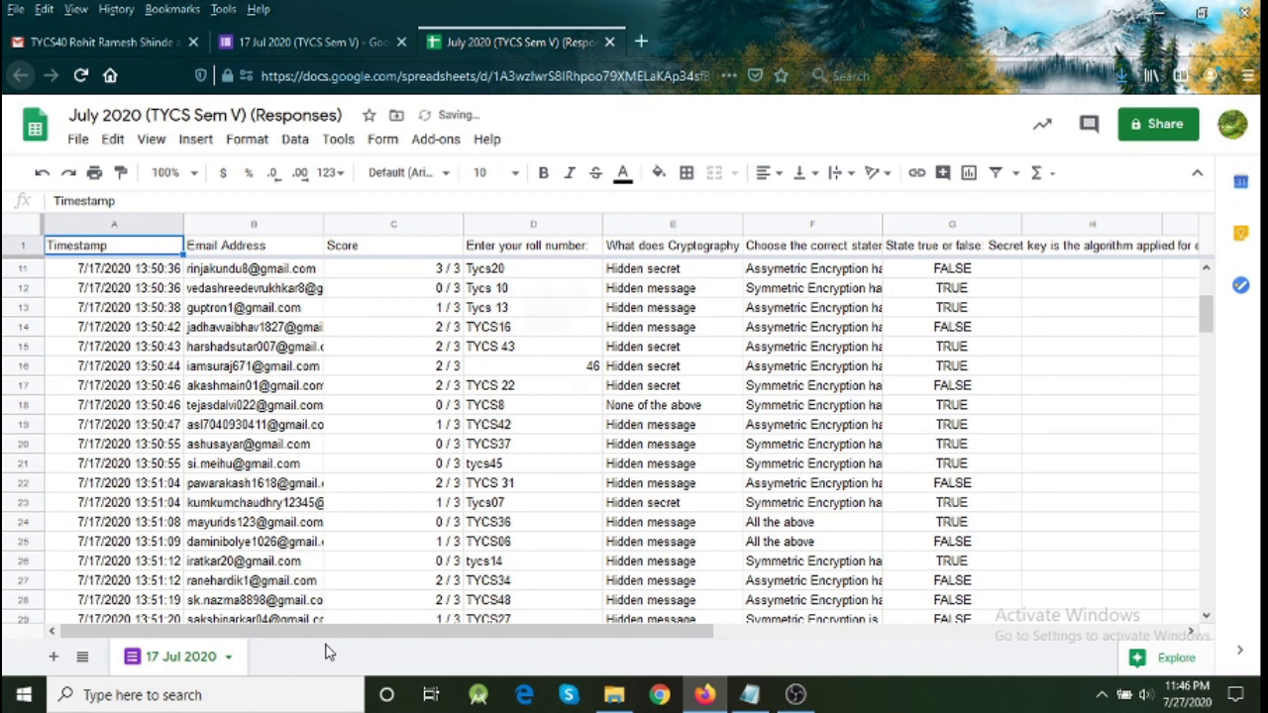
# Step: Return to the forms list, open the form 20 Jul 2020 (TYCS Sem V) and show its responses
pyautogui.click(330, 43)
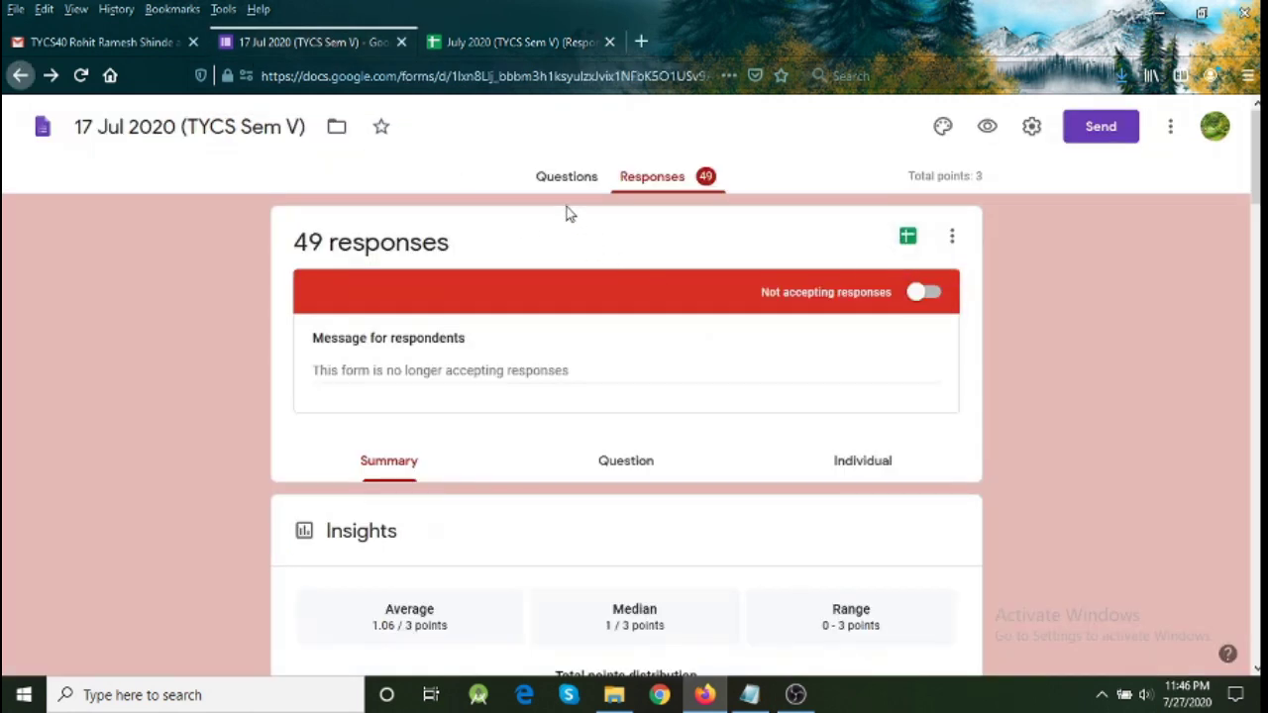
pyautogui.click(20, 77)
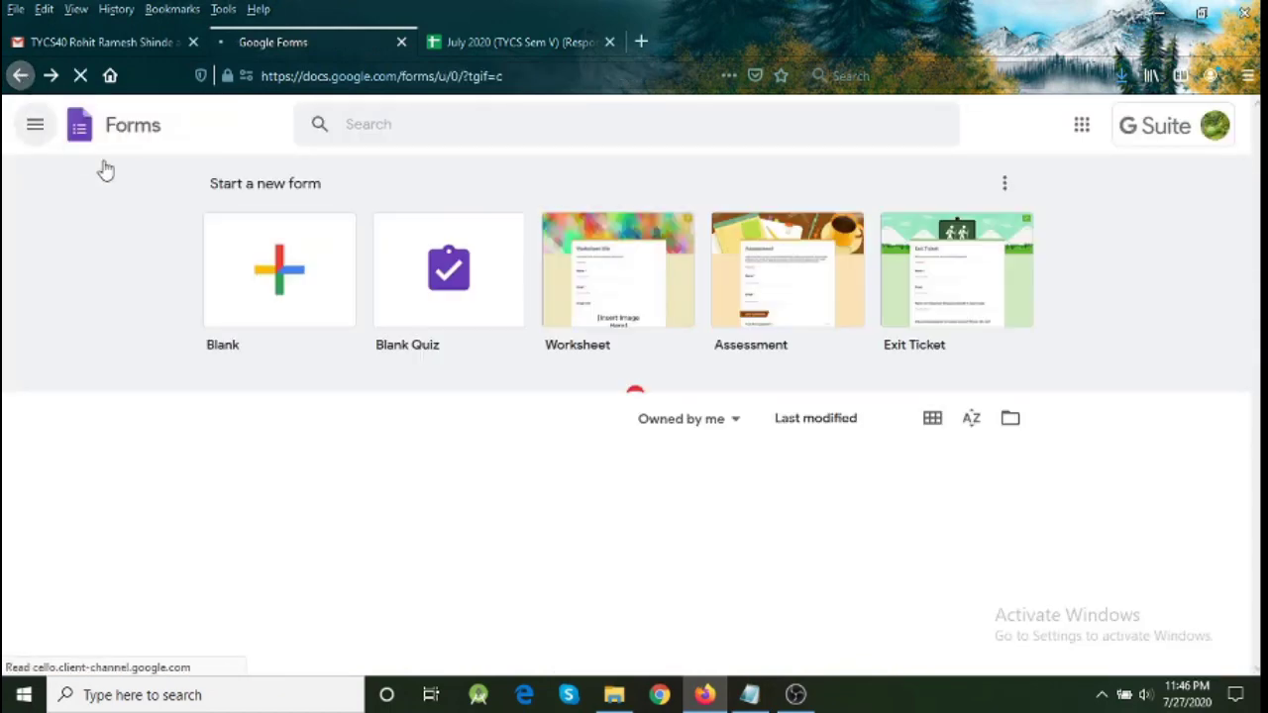
pyautogui.scroll(-1, 506, 453)
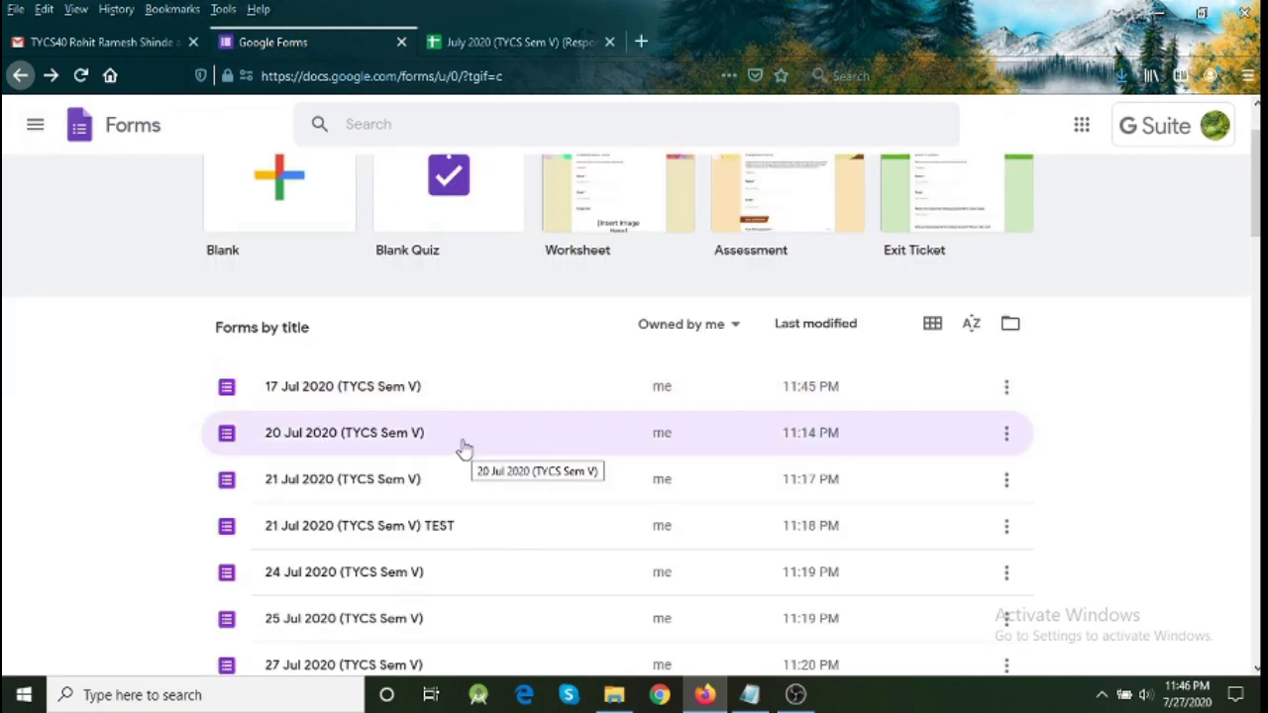
pyautogui.click(289, 436)
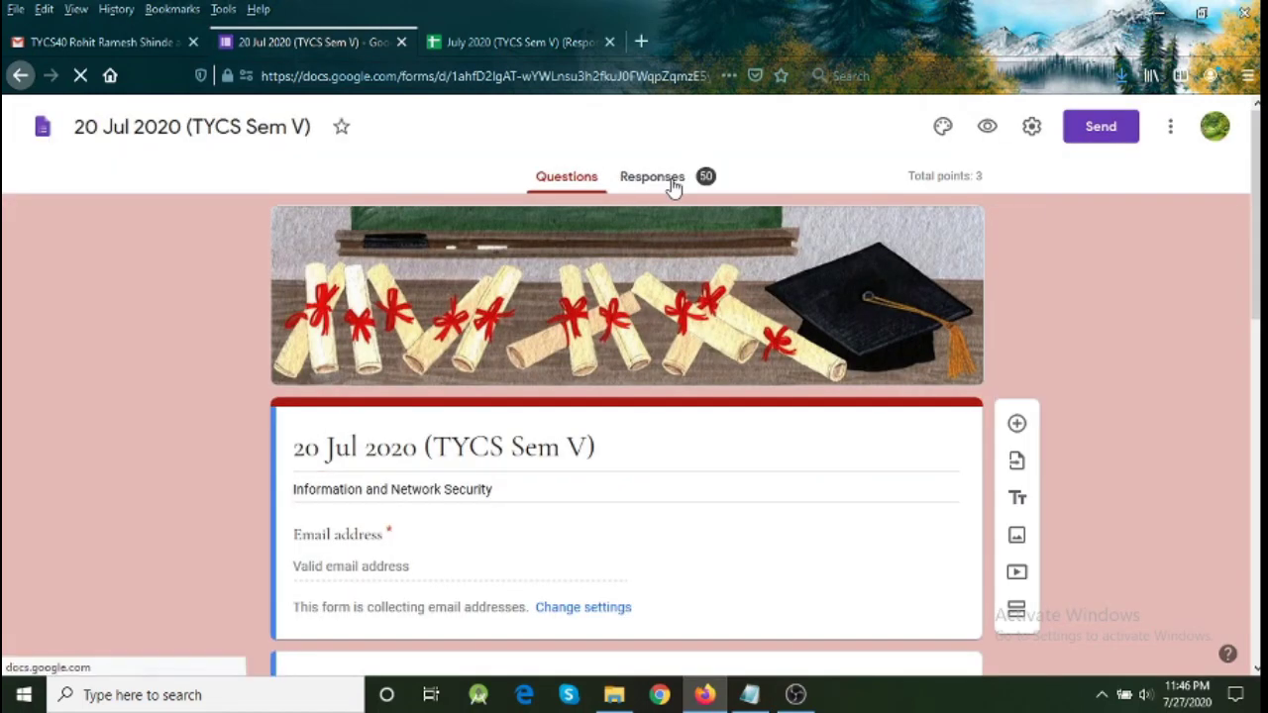
pyautogui.click(672, 185)
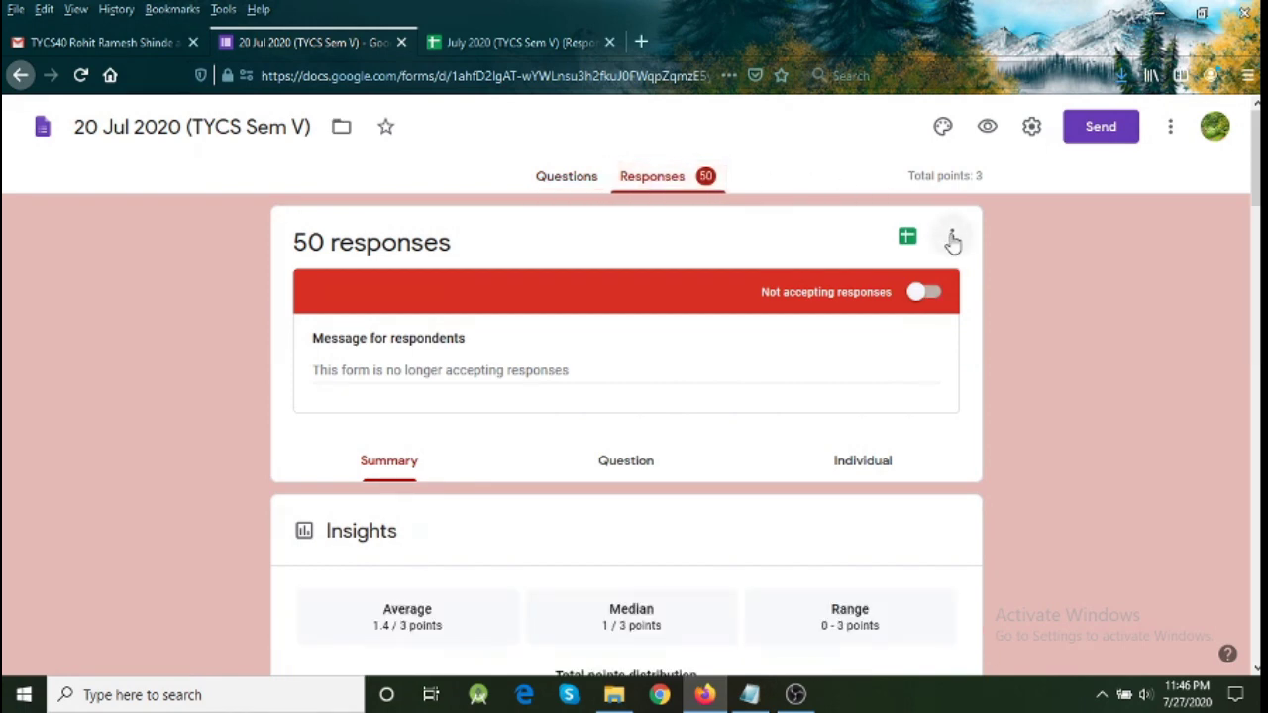
# Step: Set this form's response destination to the existing July 2020 (TYCS Sem V) spreadsheet, the first file offered
pyautogui.click(951, 240)
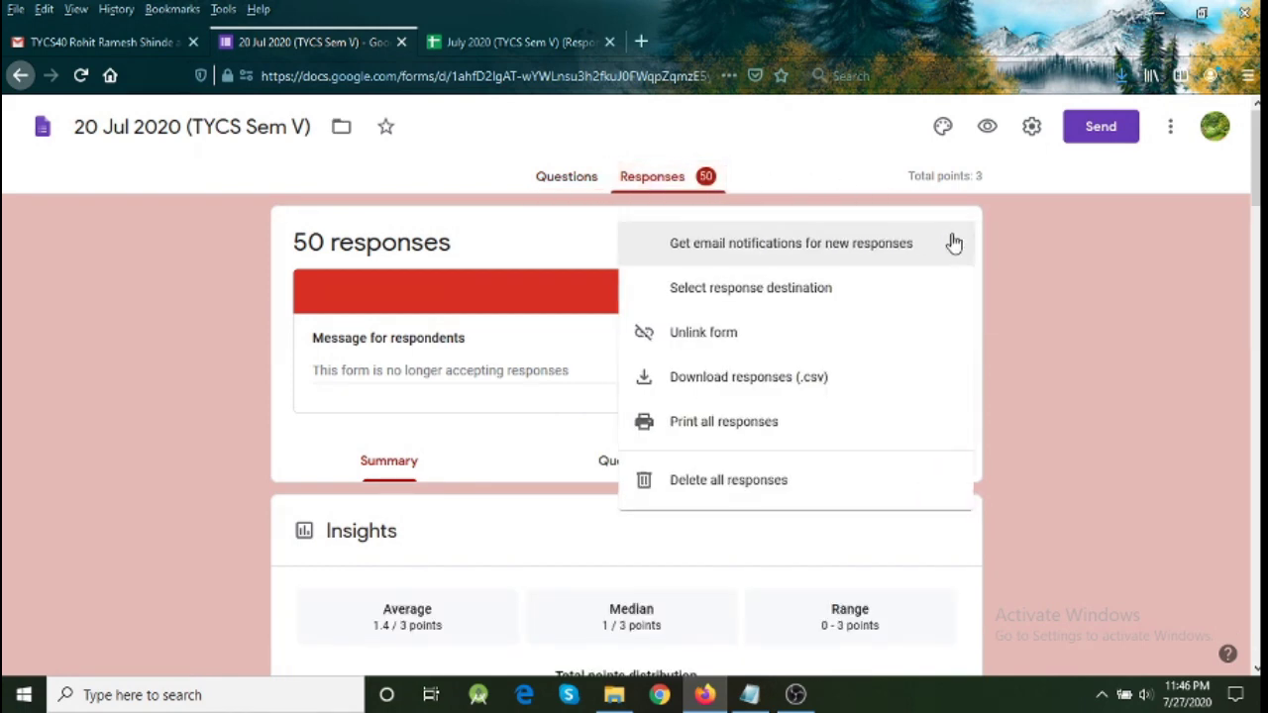
pyautogui.click(845, 291)
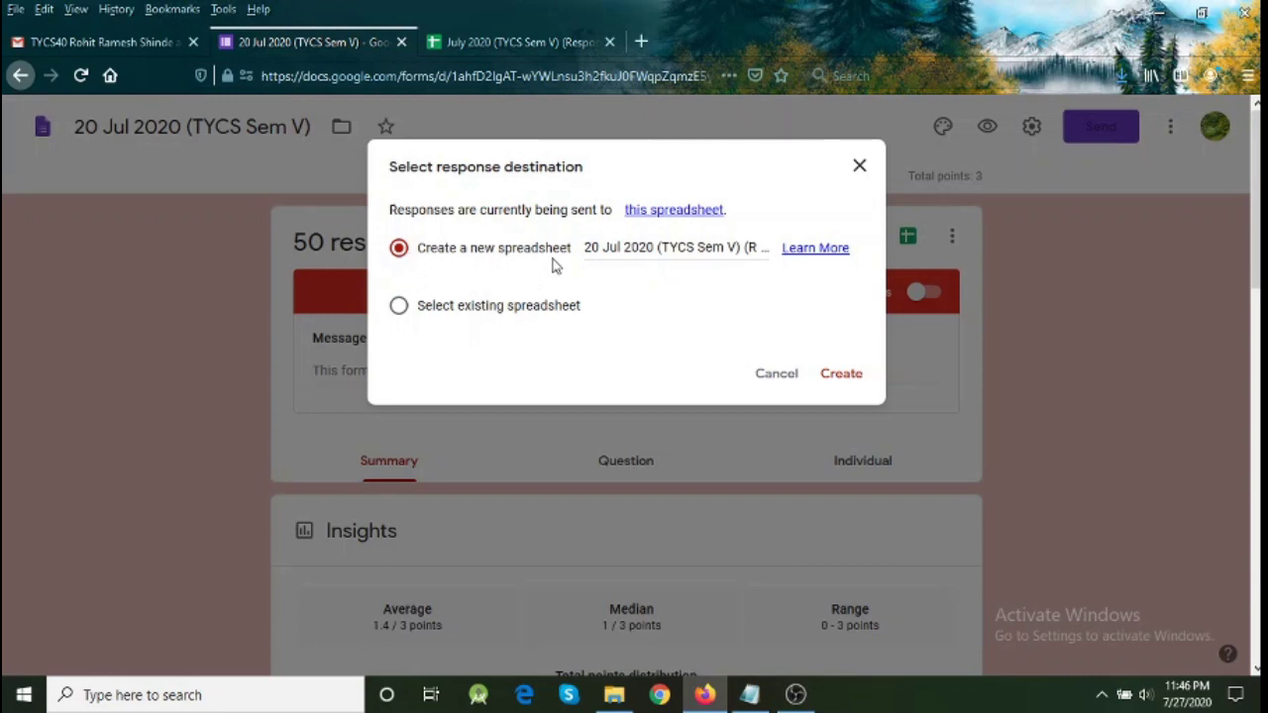
pyautogui.click(535, 315)
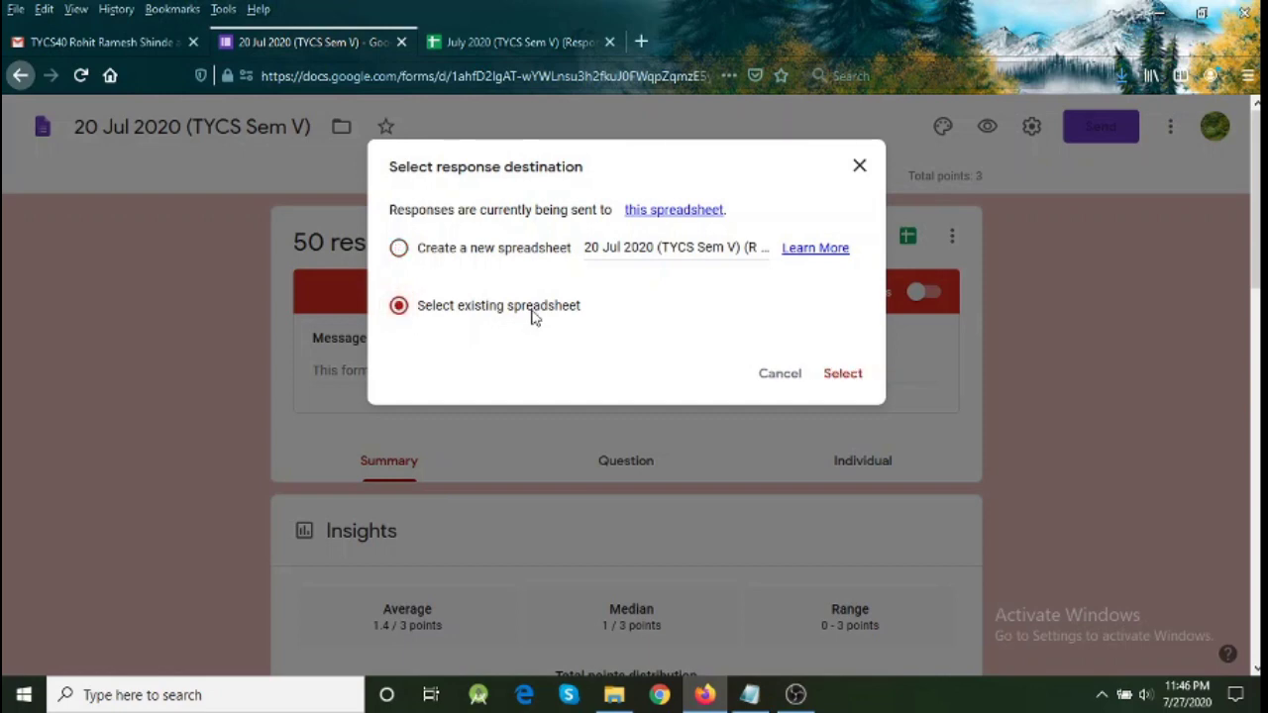
pyautogui.click(843, 376)
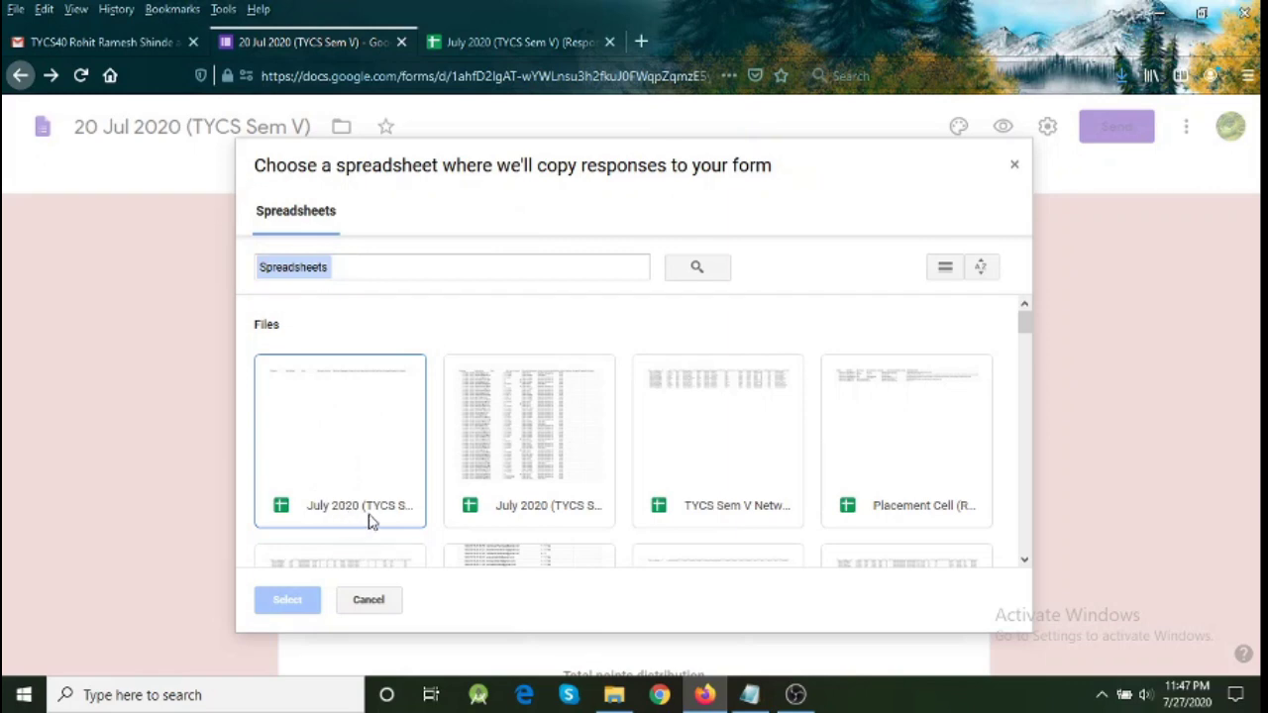
pyautogui.click(331, 454)
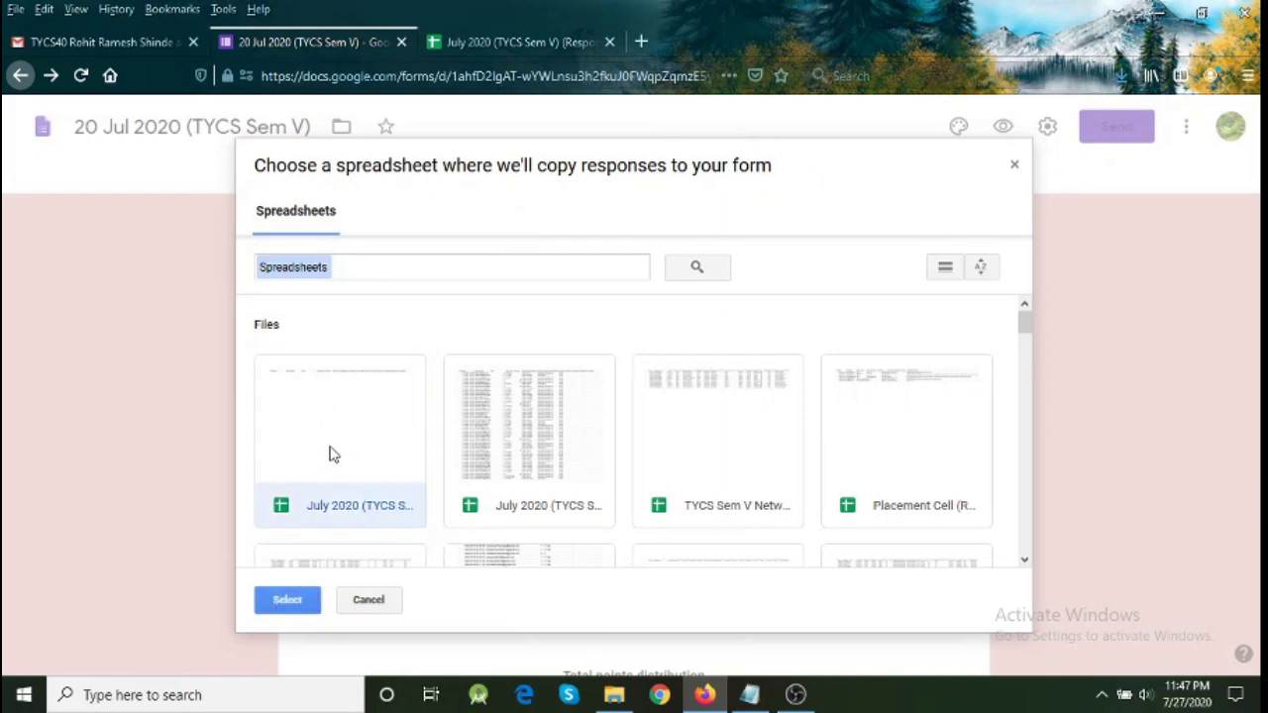
pyautogui.click(287, 601)
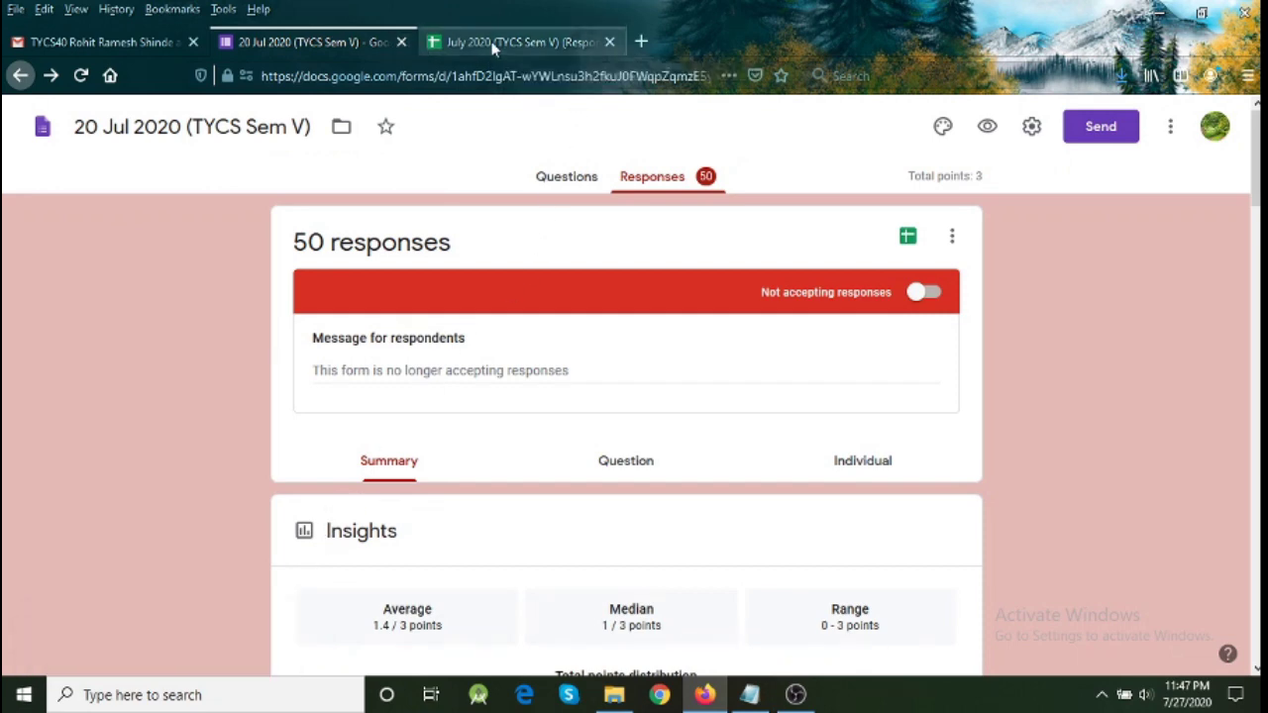
# Step: Switch to the July 2020 (TYCS Sem V) (Responses) spreadsheet and rename its Form Responses 2 sheet as 20 Jul 2020
pyautogui.click(493, 47)
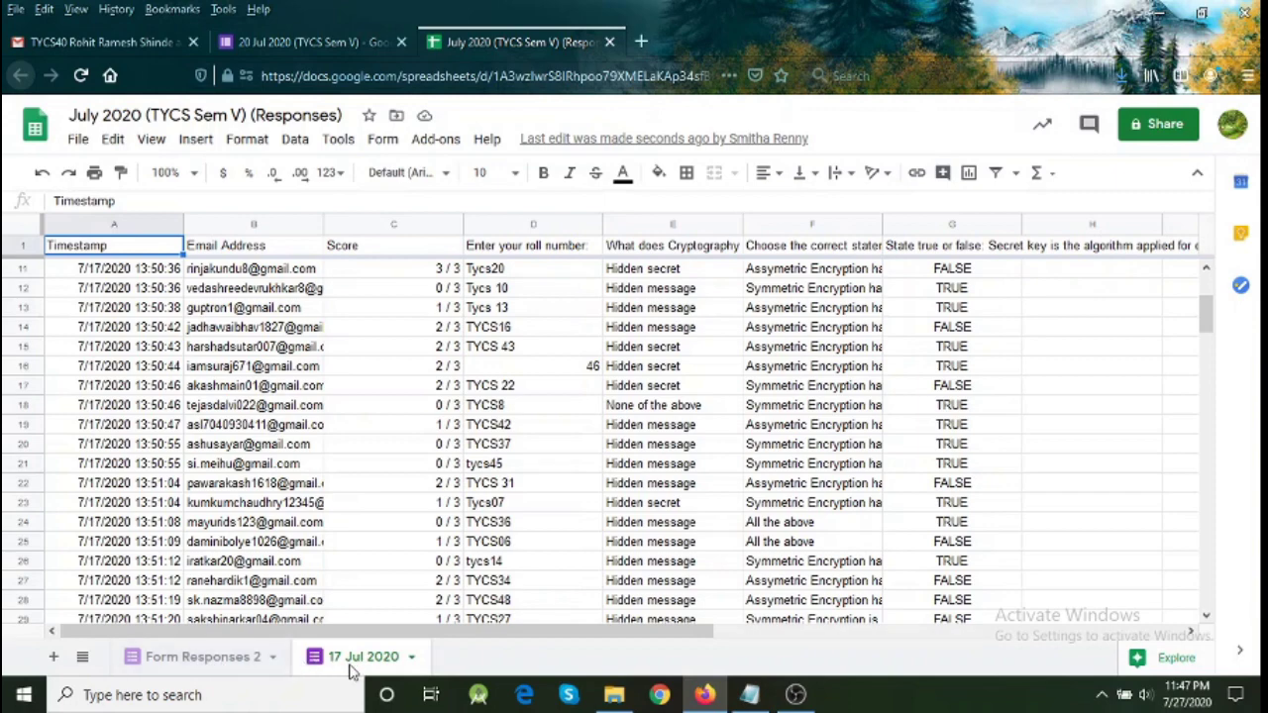
pyautogui.click(203, 664)
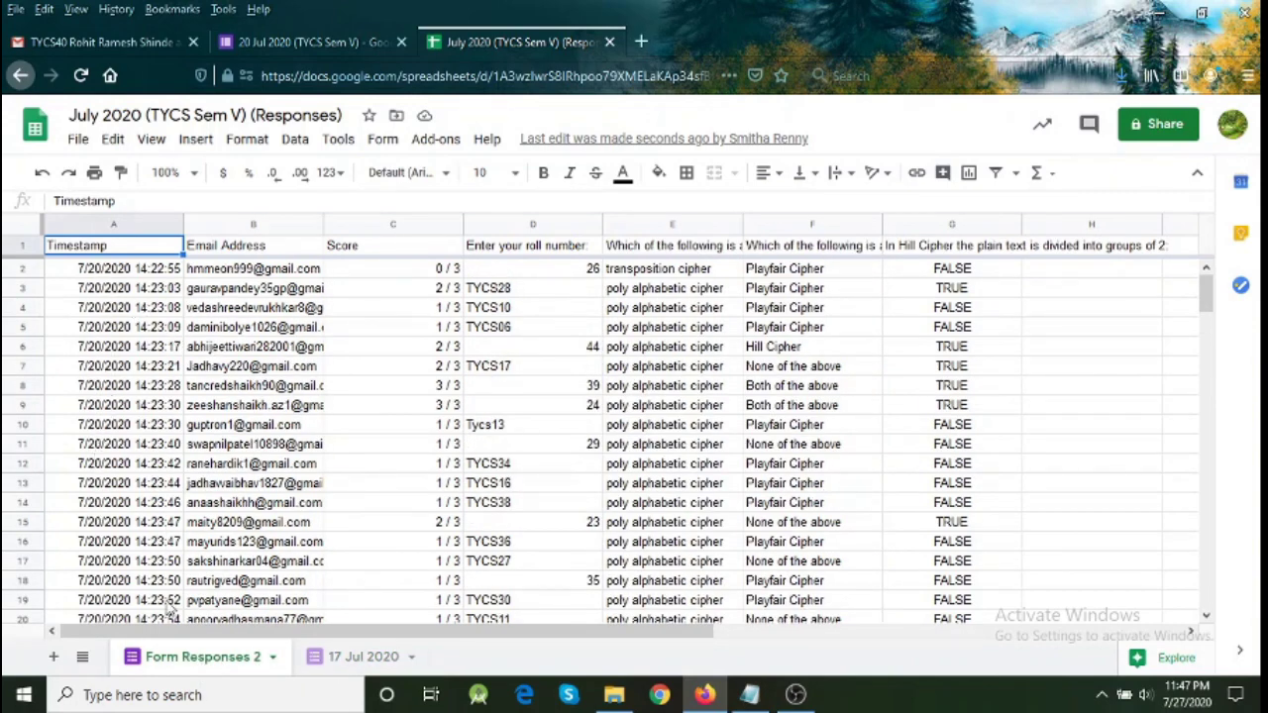
pyautogui.doubleClick(228, 661)
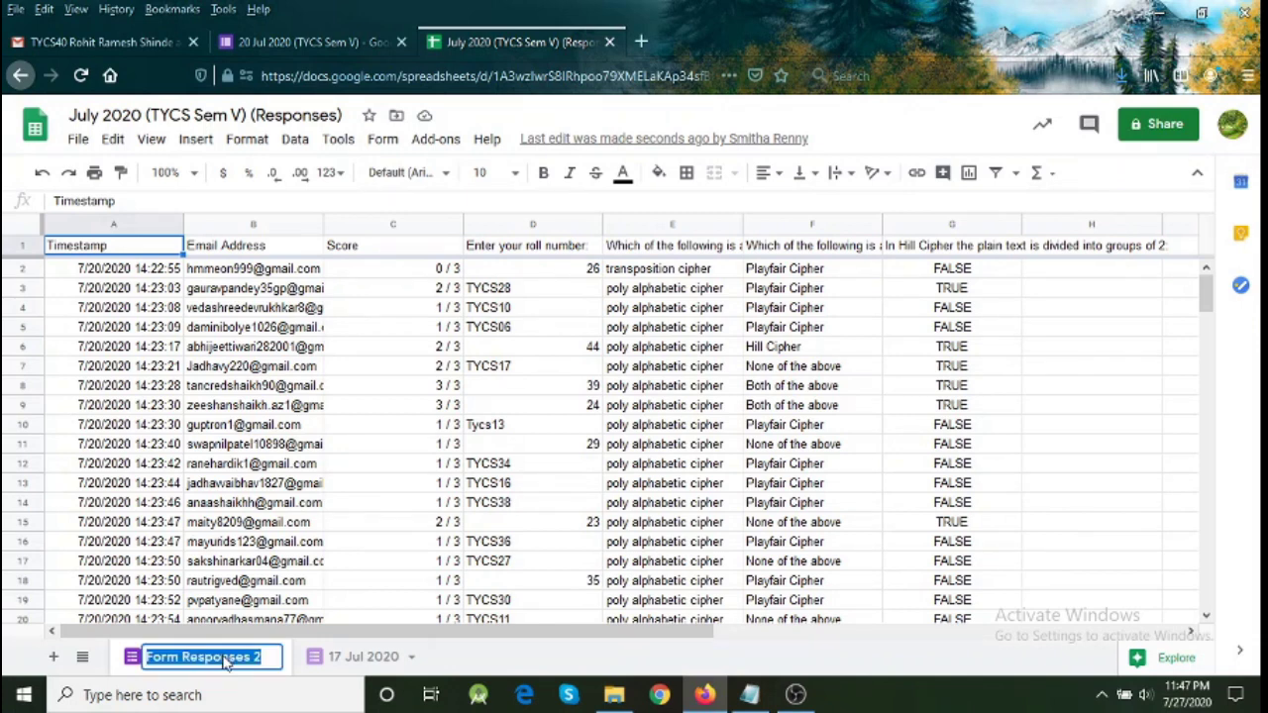
pyautogui.write('20')
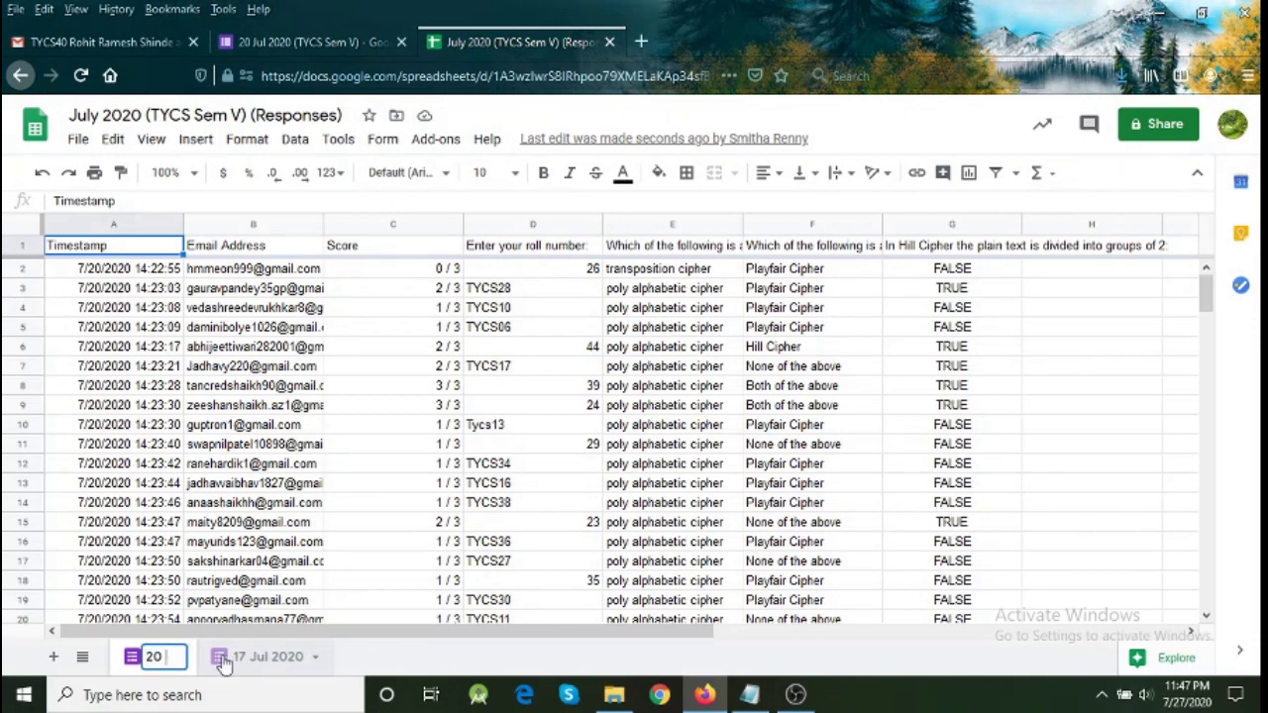
pyautogui.write(' Jul 20')
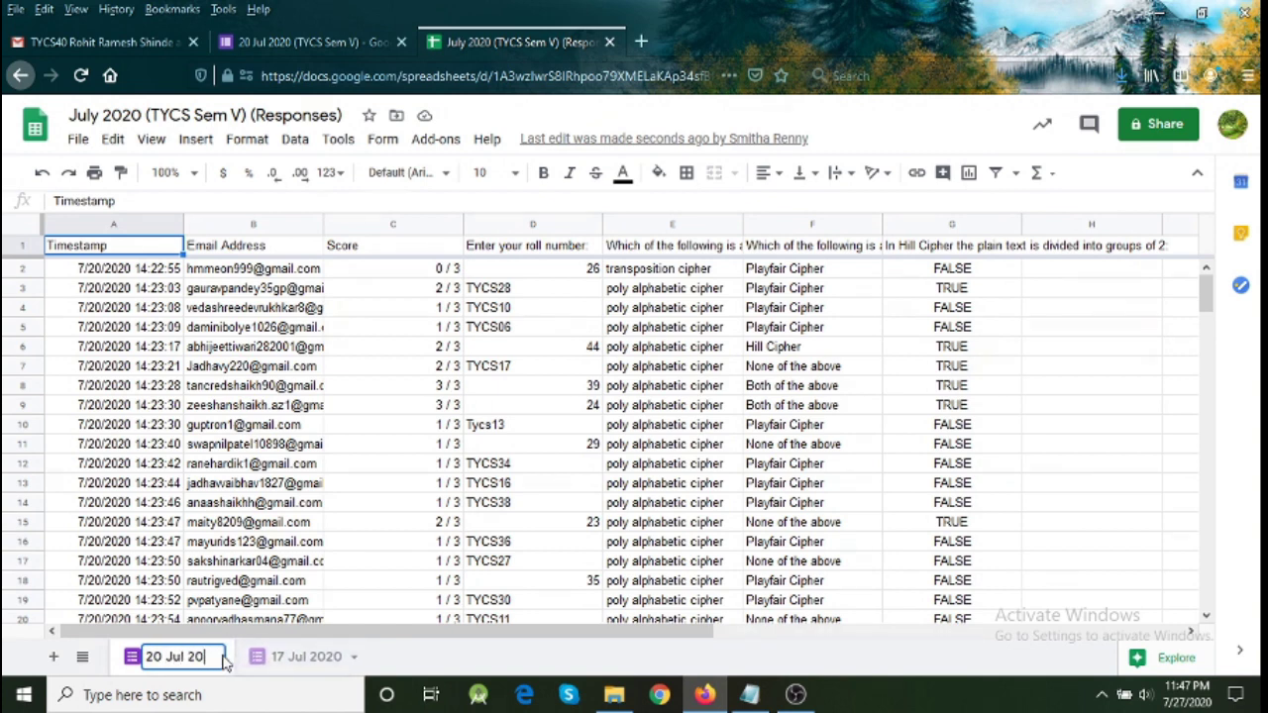
pyautogui.write('20')
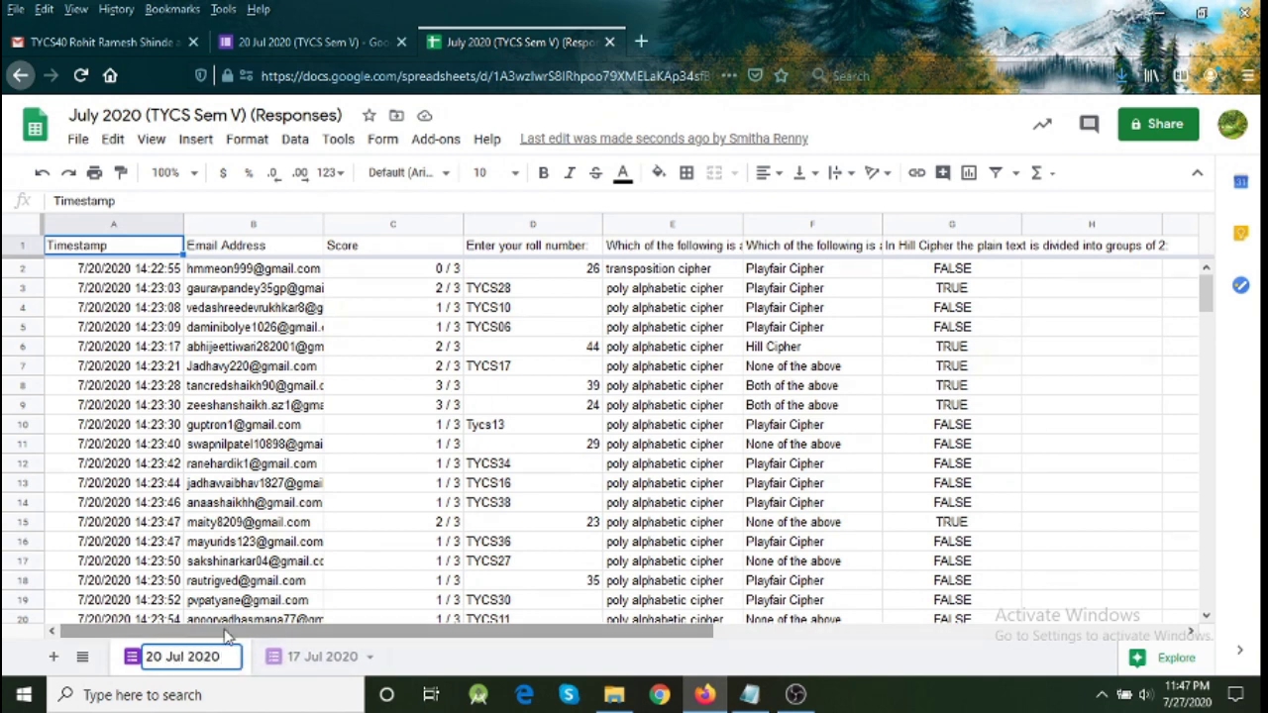
pyautogui.press('Return')
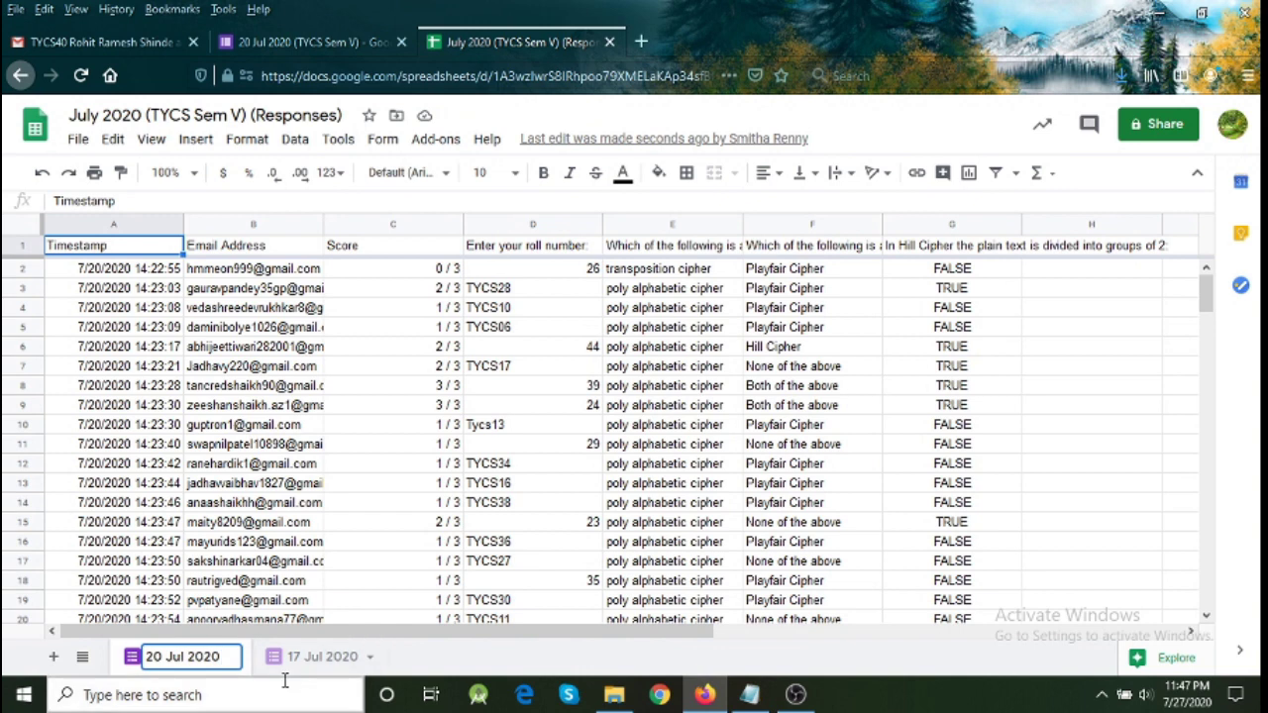
# Step: Return to the forms list, open the form 21 Jul 2020 (TYCS Sem V) and show its responses
pyautogui.click(337, 48)
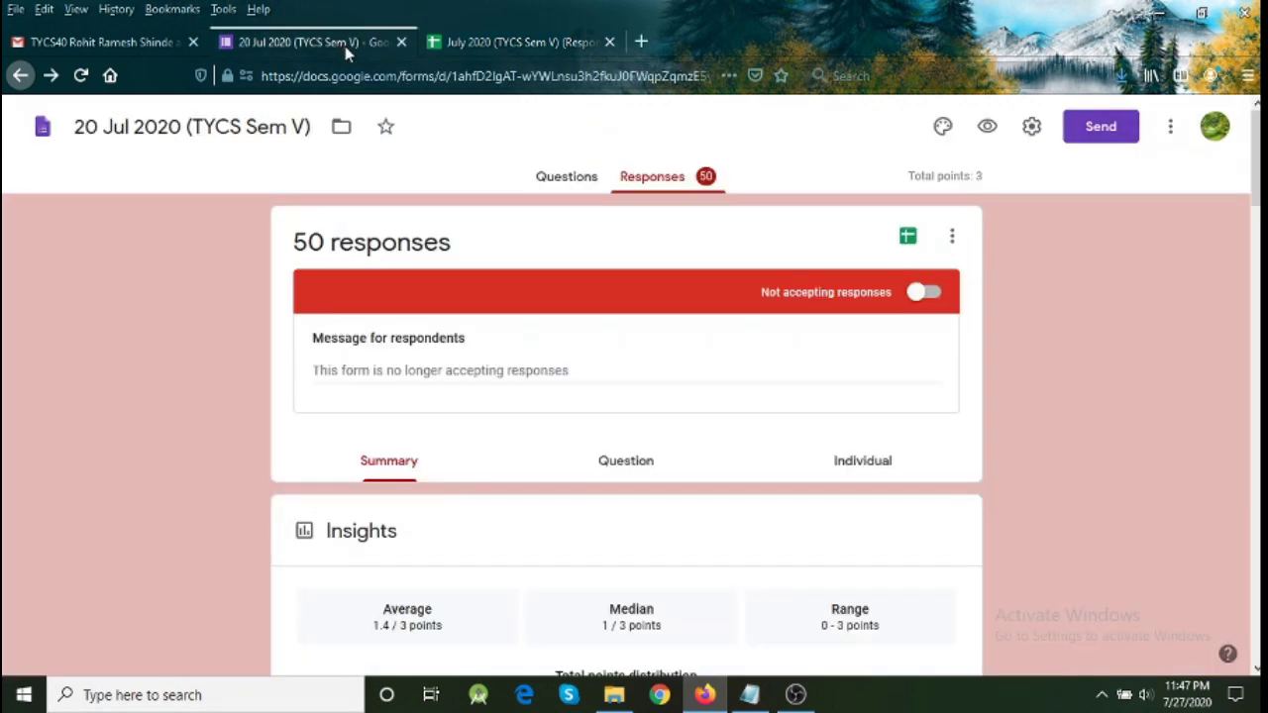
pyautogui.click(20, 76)
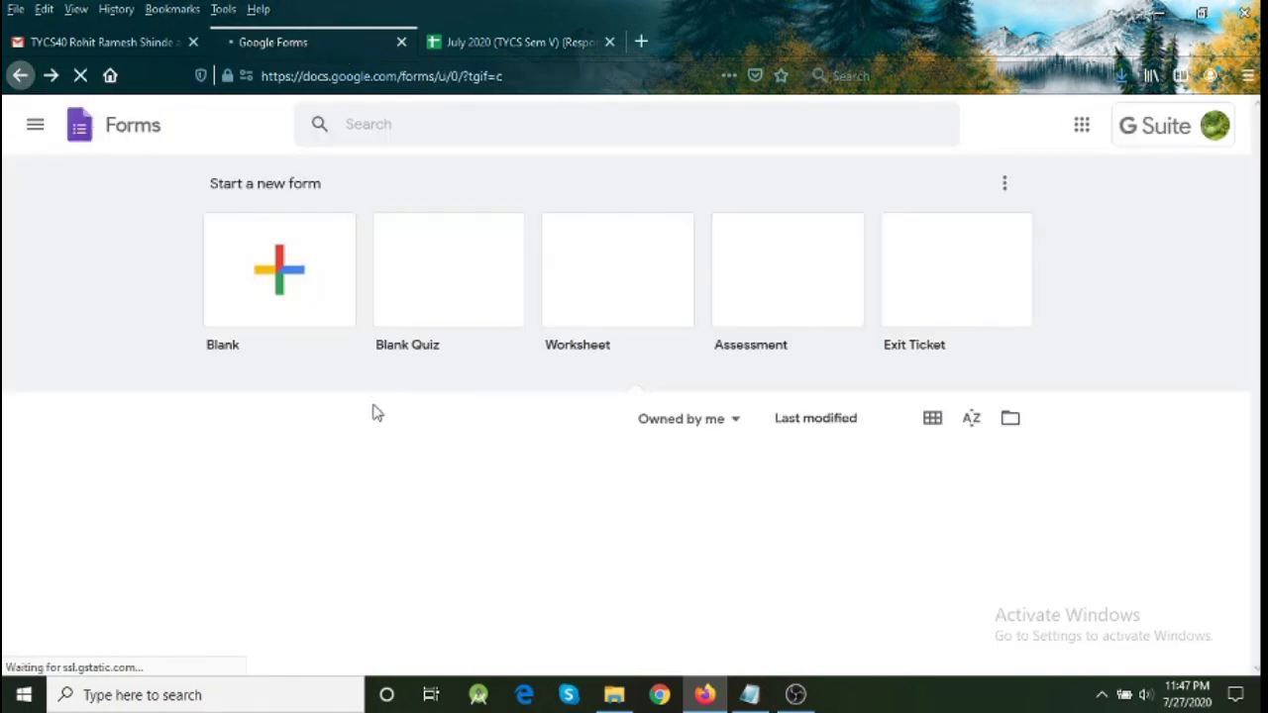
pyautogui.scroll(-2, 372, 416)
pyautogui.scroll(-2, 361, 441)
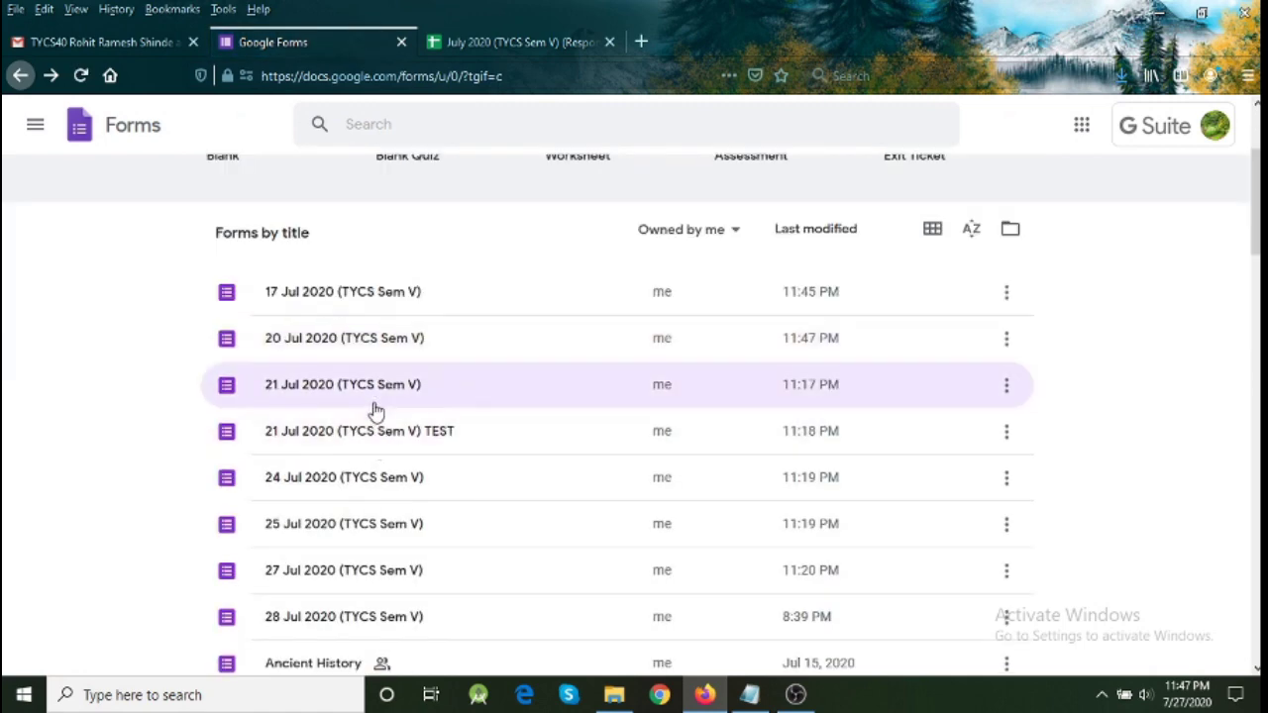
pyautogui.click(381, 404)
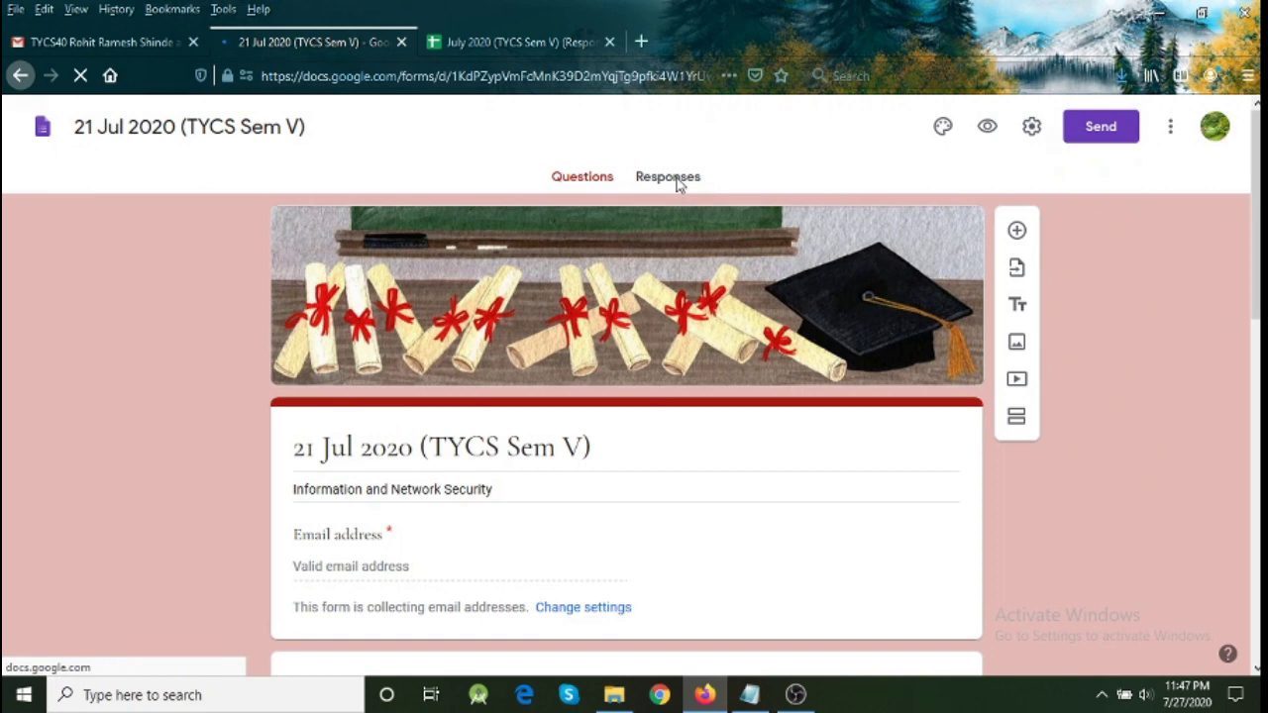
pyautogui.click(682, 186)
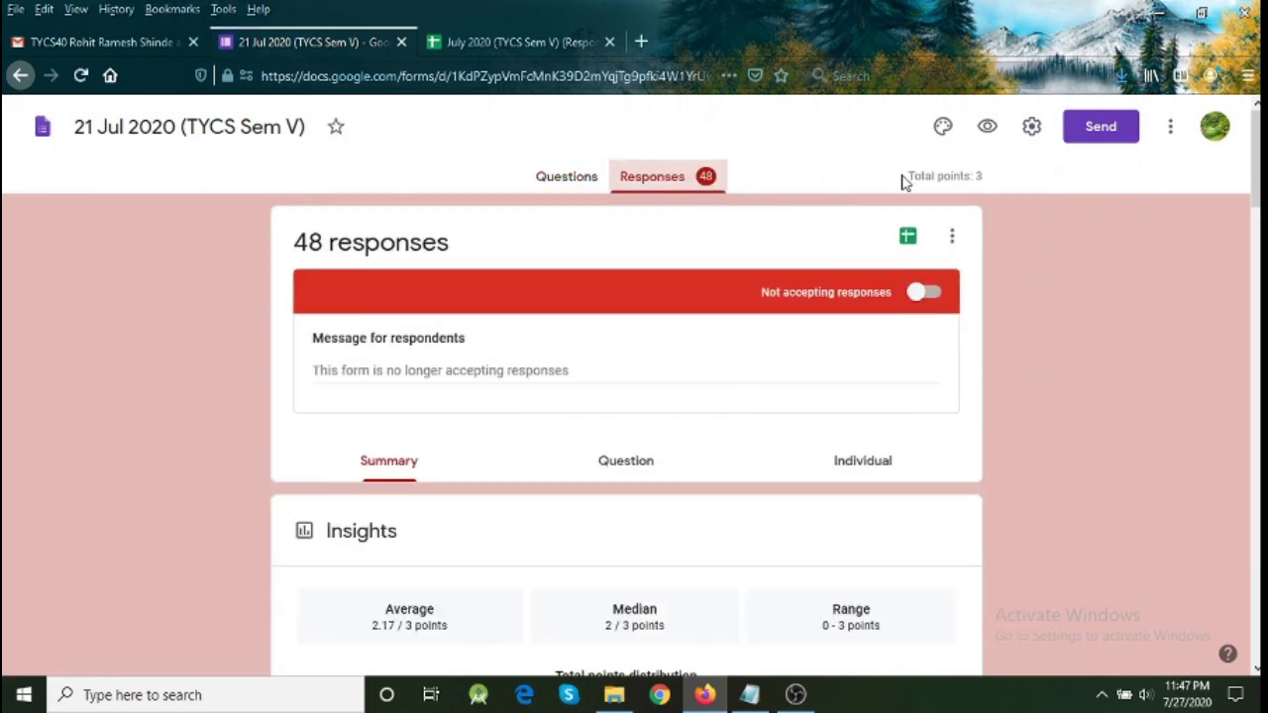
# Step: Set the 21 Jul 2020 form's response destination to the existing July 2020 (TYCS Sem V) spreadsheet, the first file offered
pyautogui.click(953, 237)
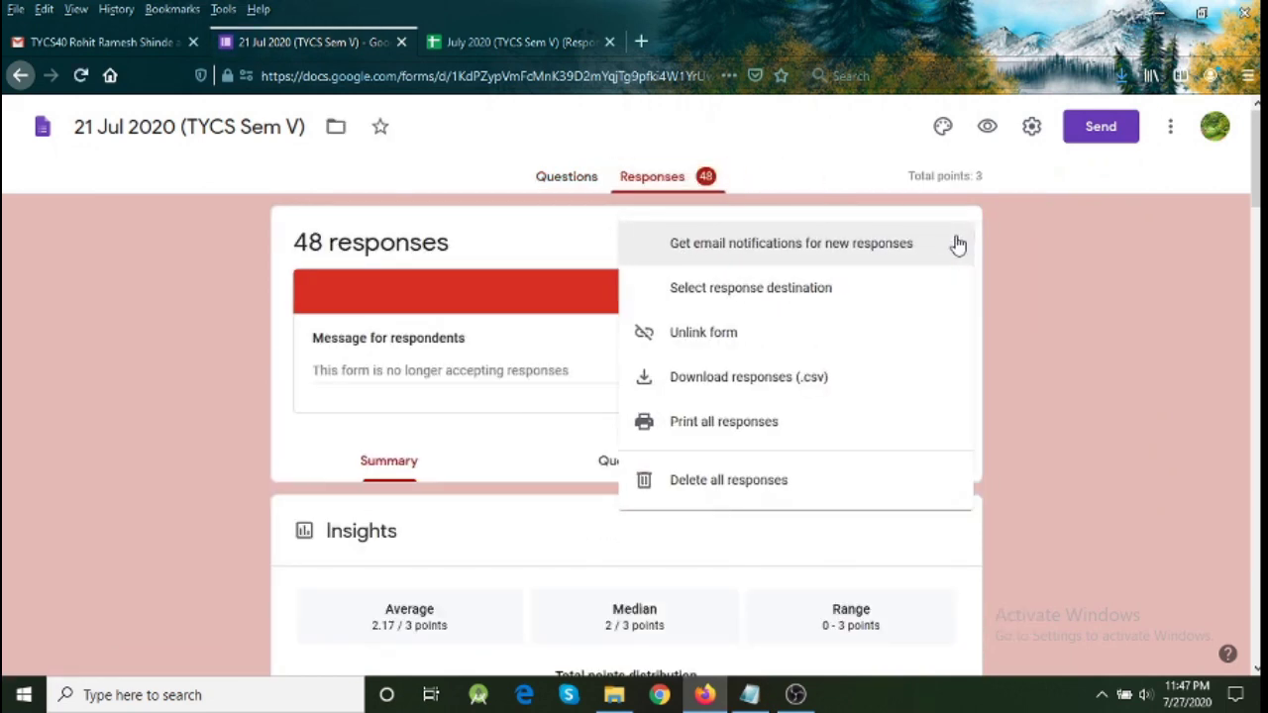
pyautogui.click(868, 294)
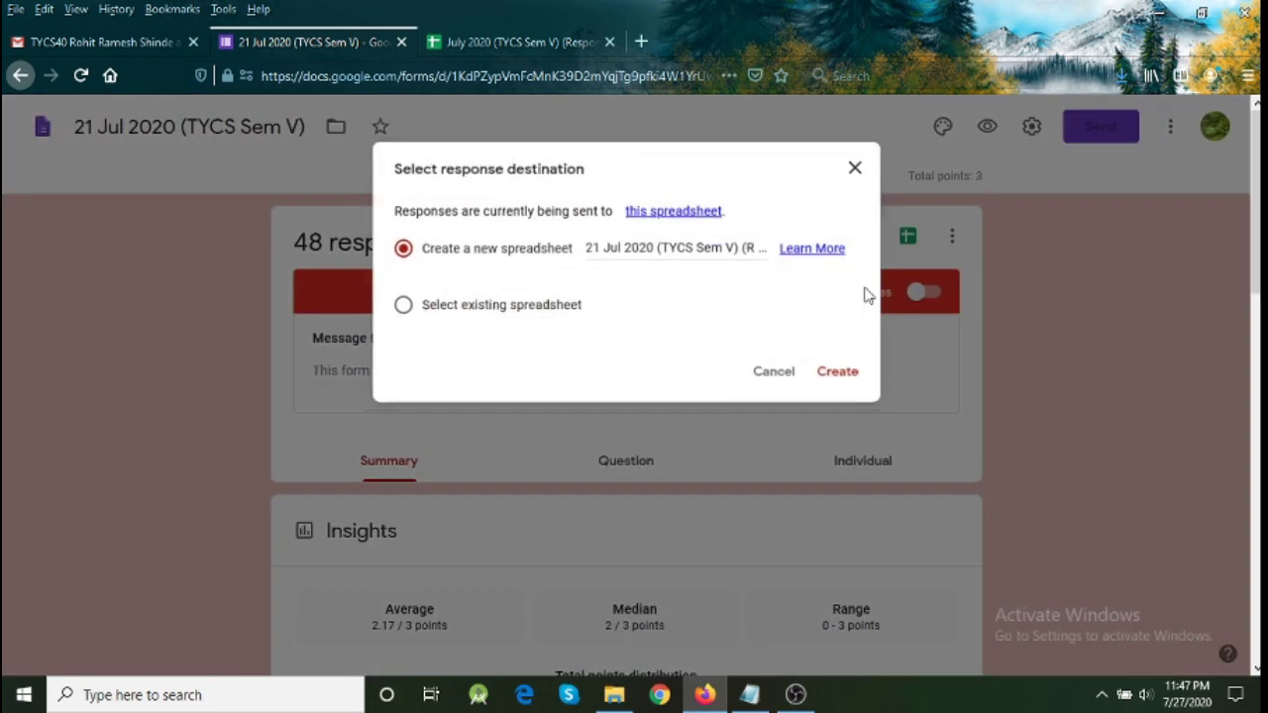
pyautogui.click(515, 309)
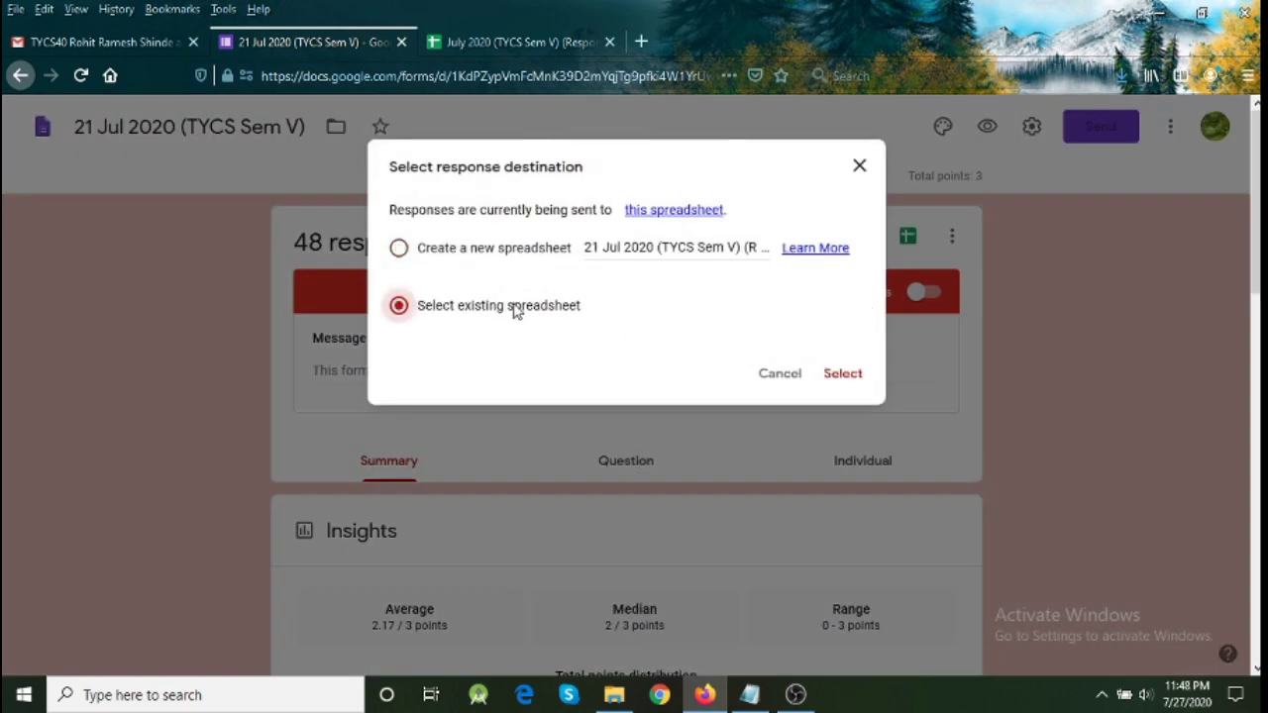
pyautogui.click(843, 376)
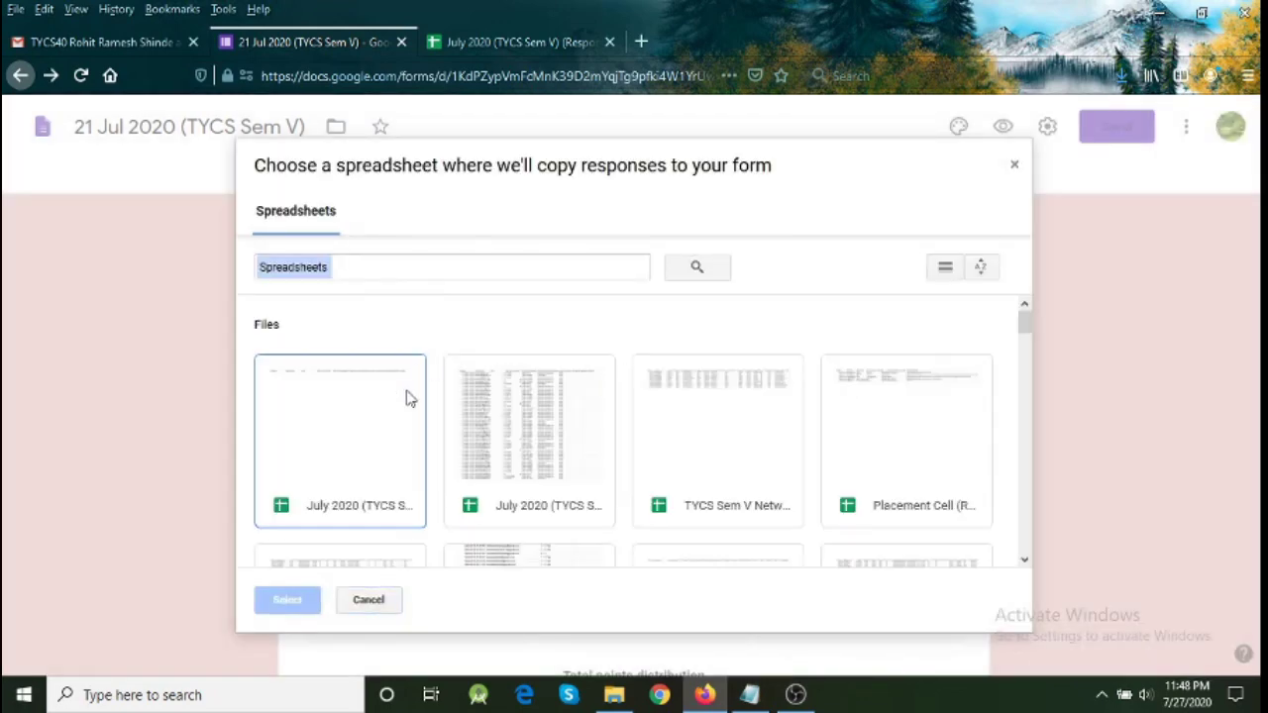
pyautogui.click(392, 410)
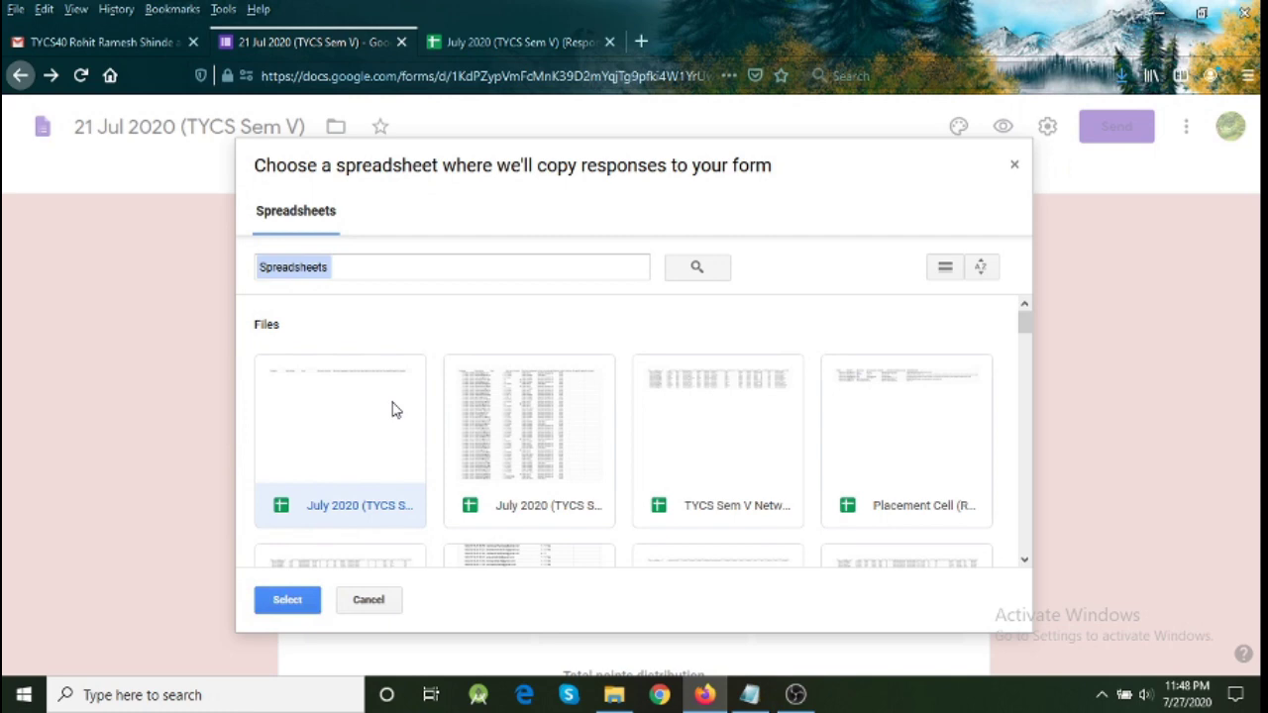
pyautogui.click(294, 612)
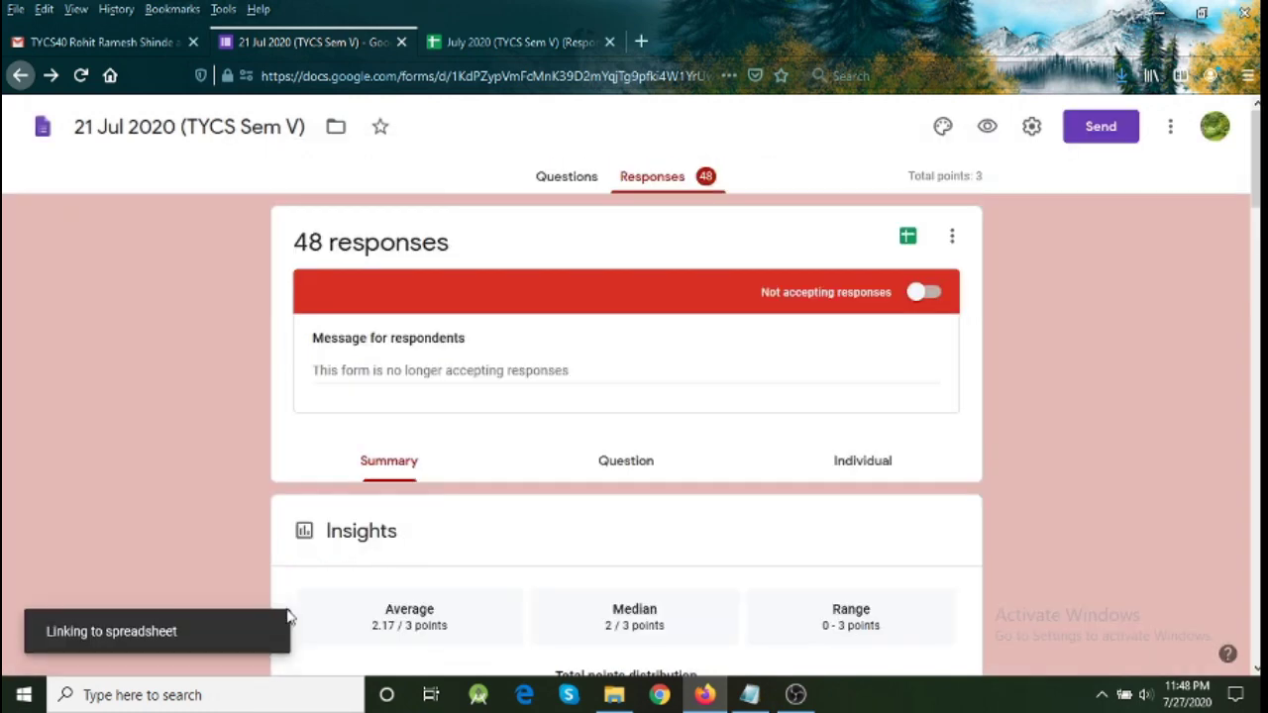
# Step: Switch to the July 2020 response spreadsheet and rename its Form Responses 3 sheet as 21 Jul 2020
pyautogui.click(489, 40)
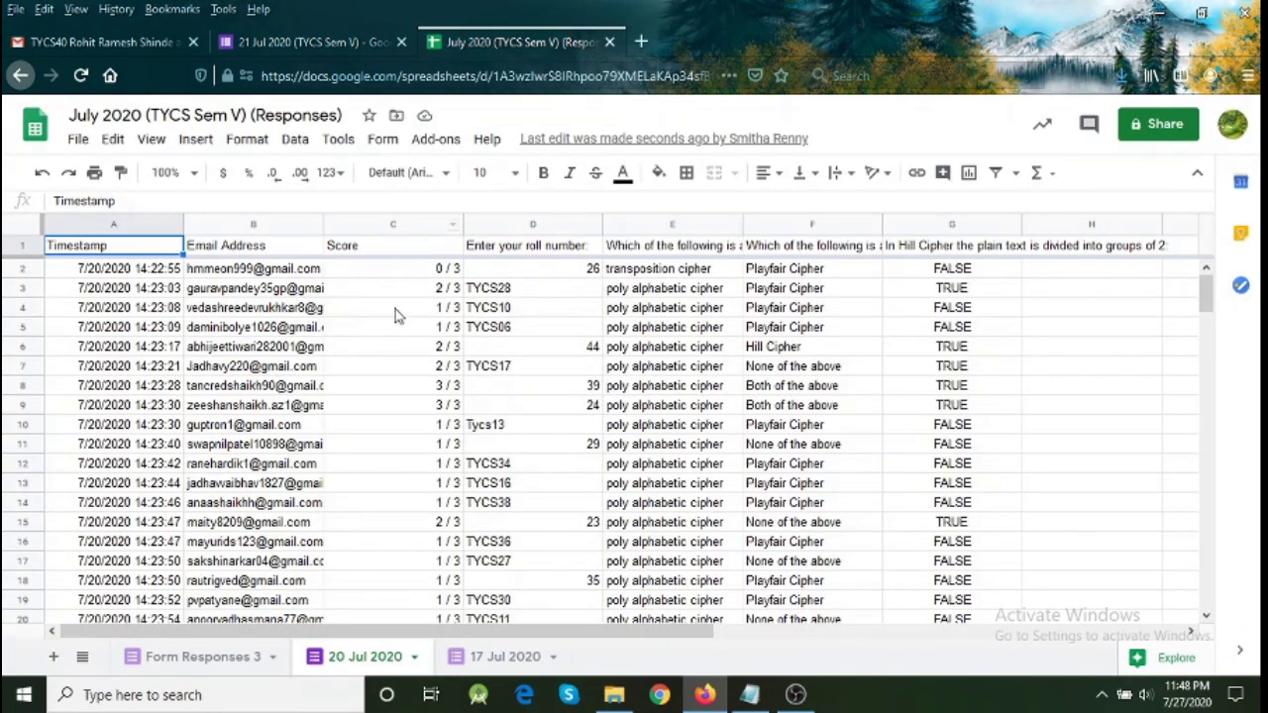
pyautogui.click(201, 658)
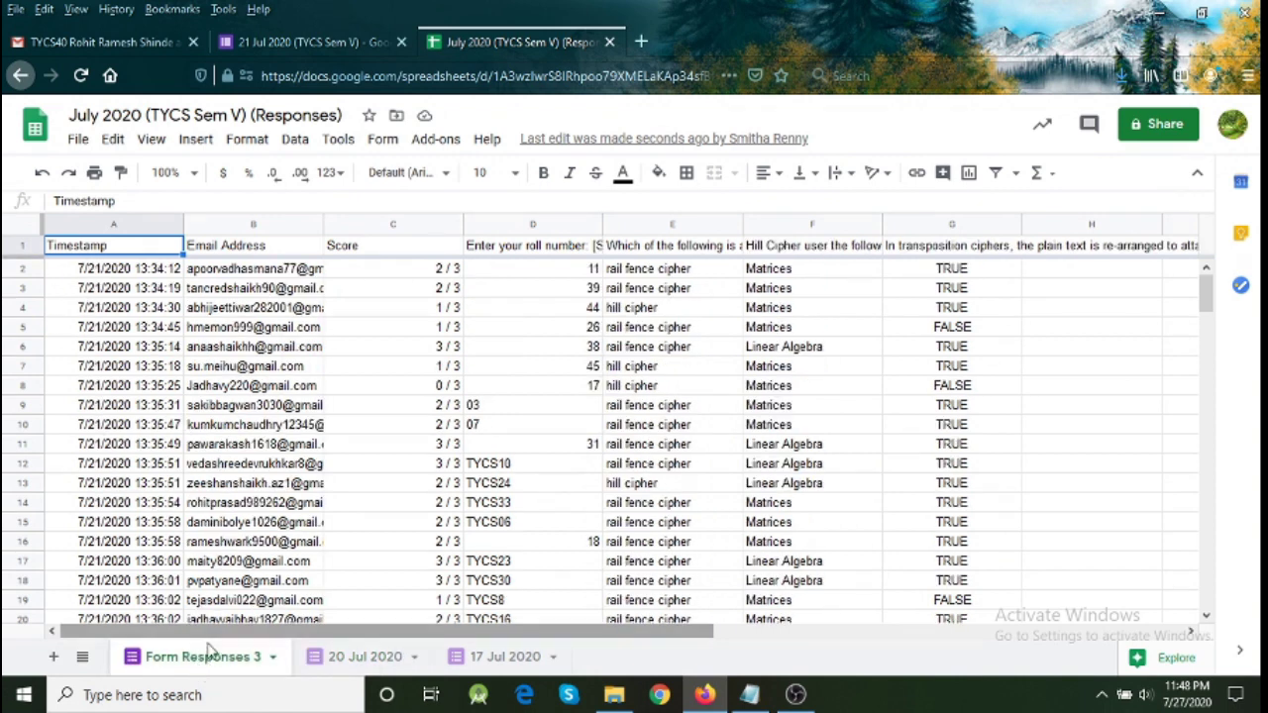
pyautogui.doubleClick(201, 657)
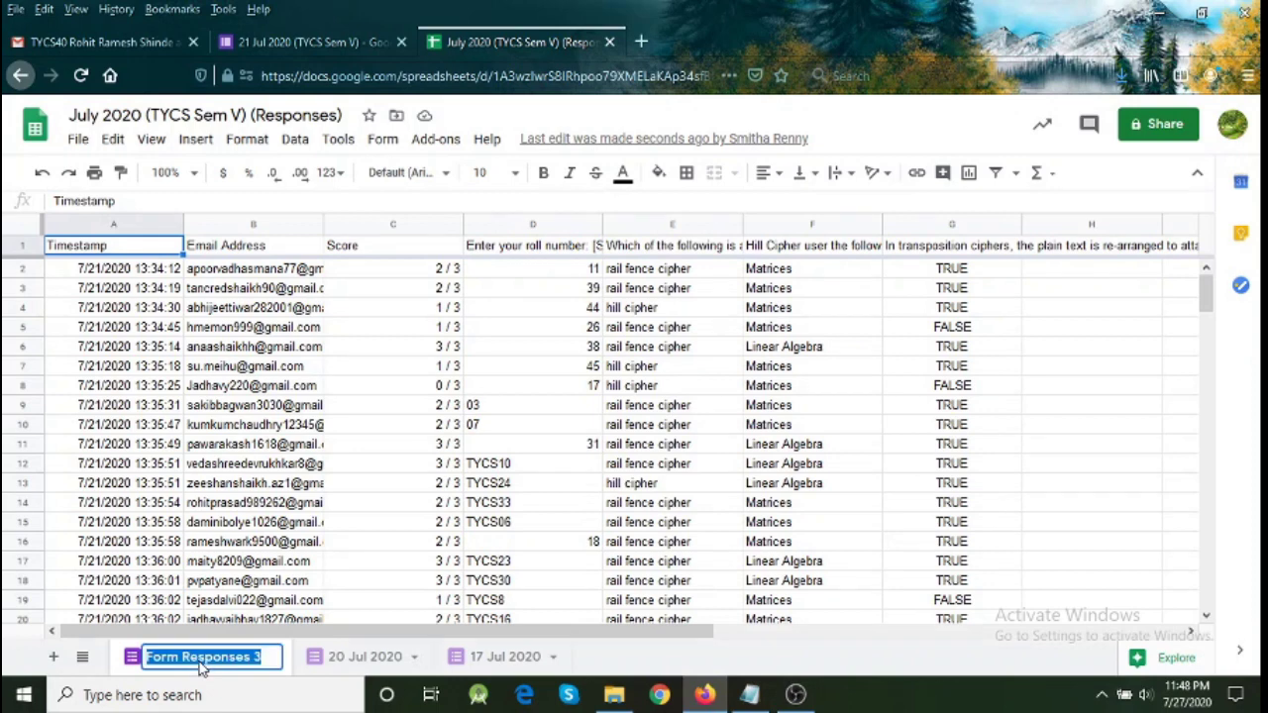
pyautogui.write('2')
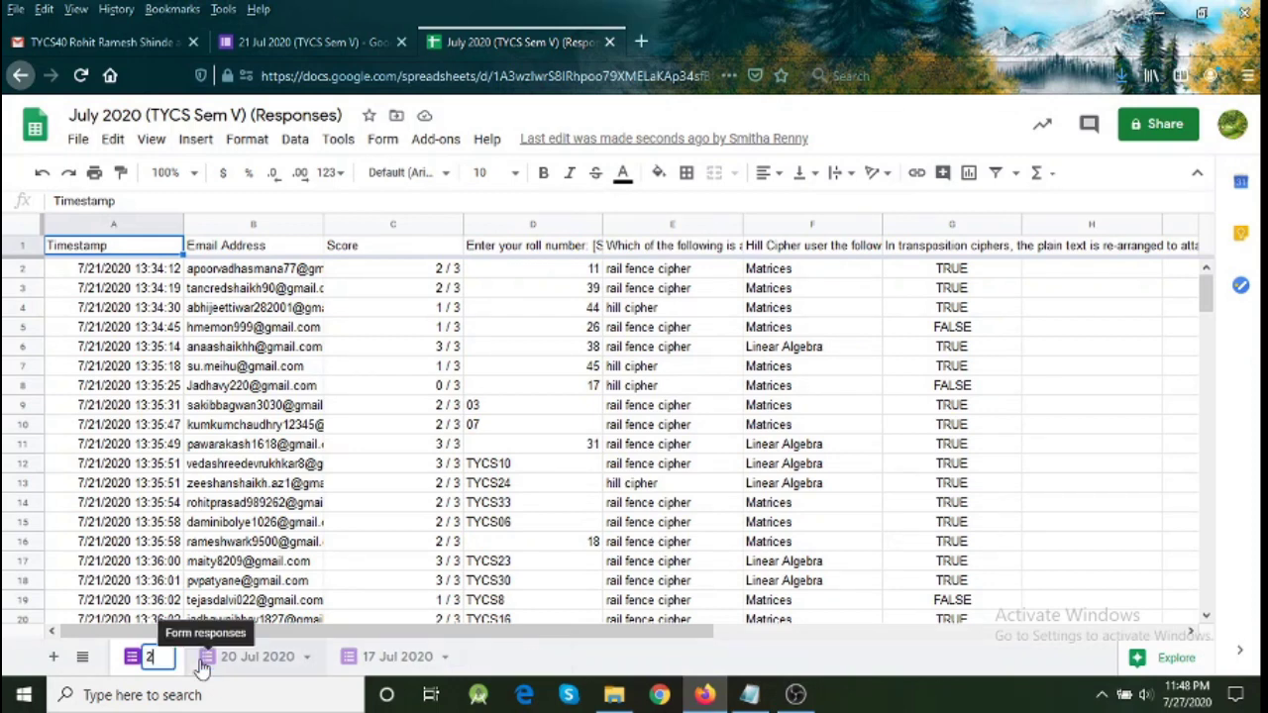
pyautogui.write('1 J')
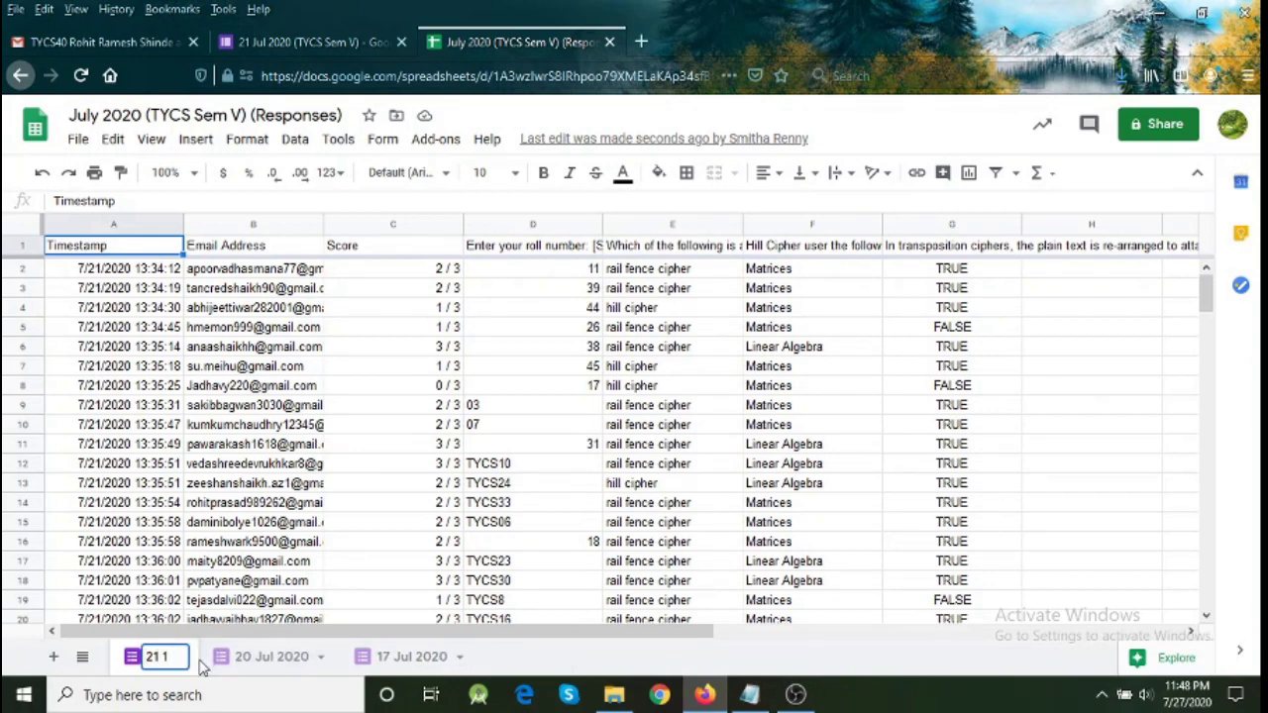
pyautogui.write('ul ')
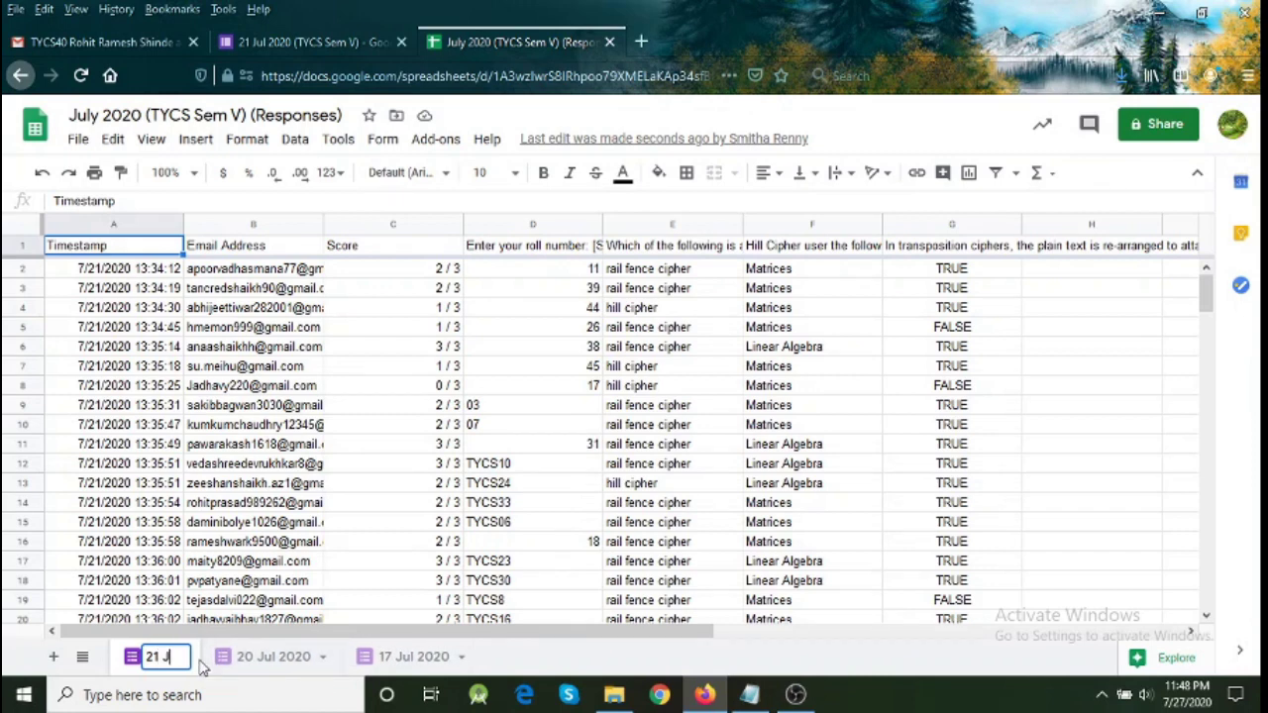
pyautogui.write('2020')
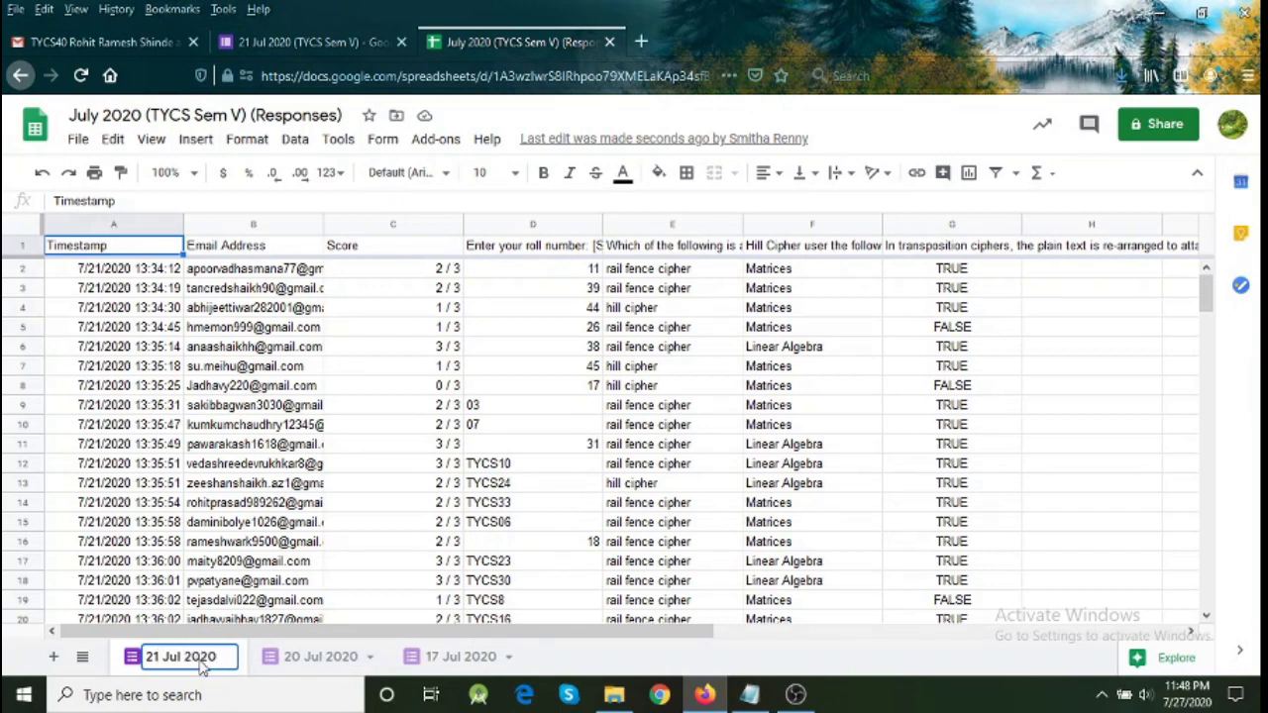
pyautogui.press('Return')
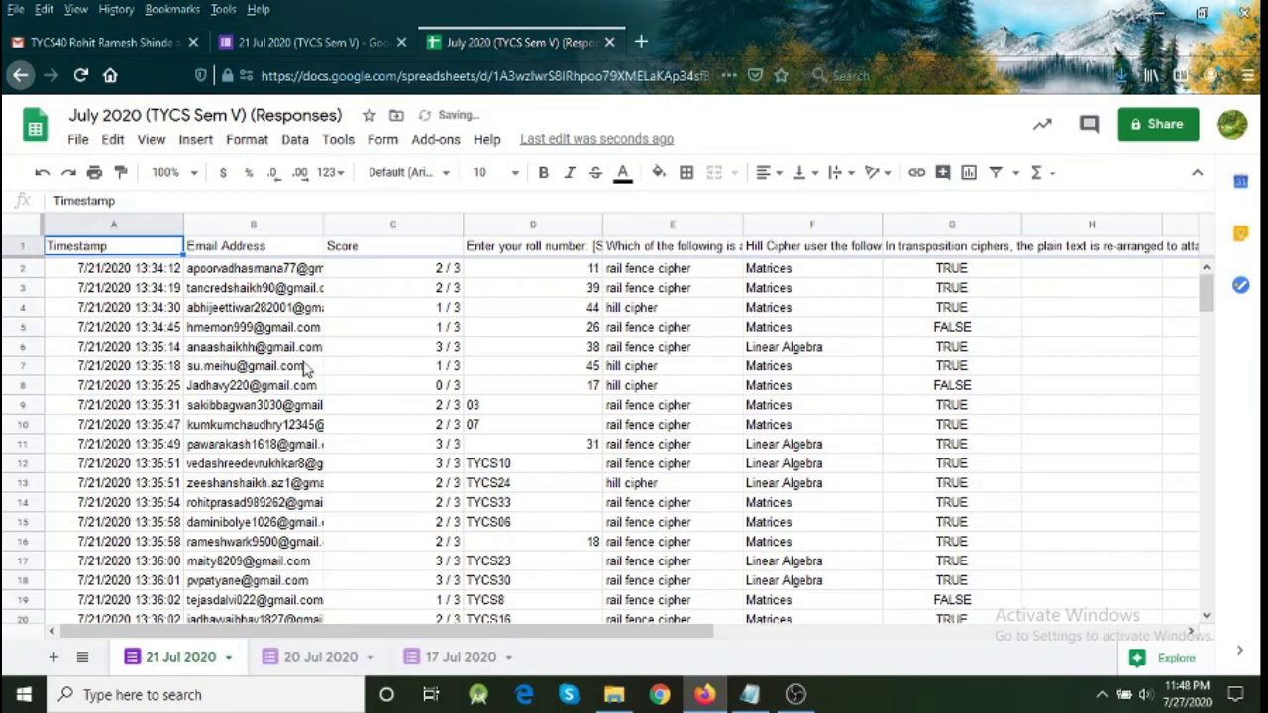
# Step: Go back to the forms list, open the form 21 Jul 2020 (TYCS Sem V) TEST and show its responses
pyautogui.click(335, 44)
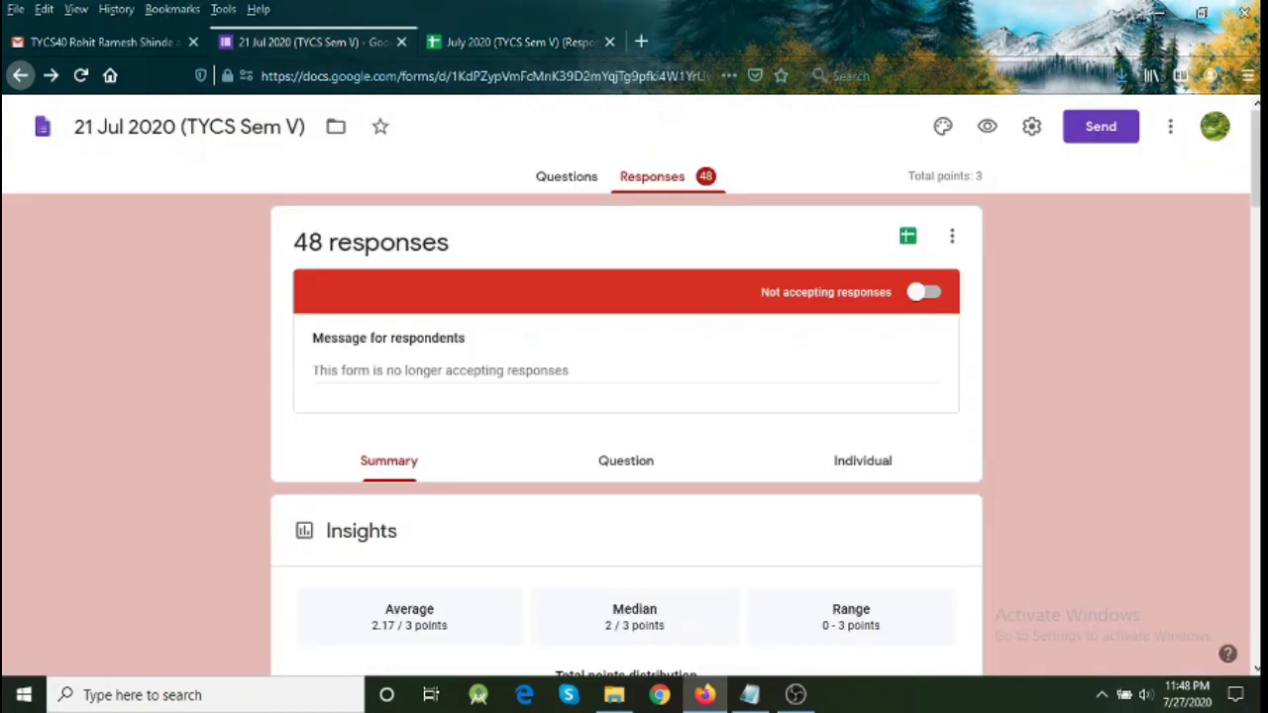
pyautogui.click(22, 77)
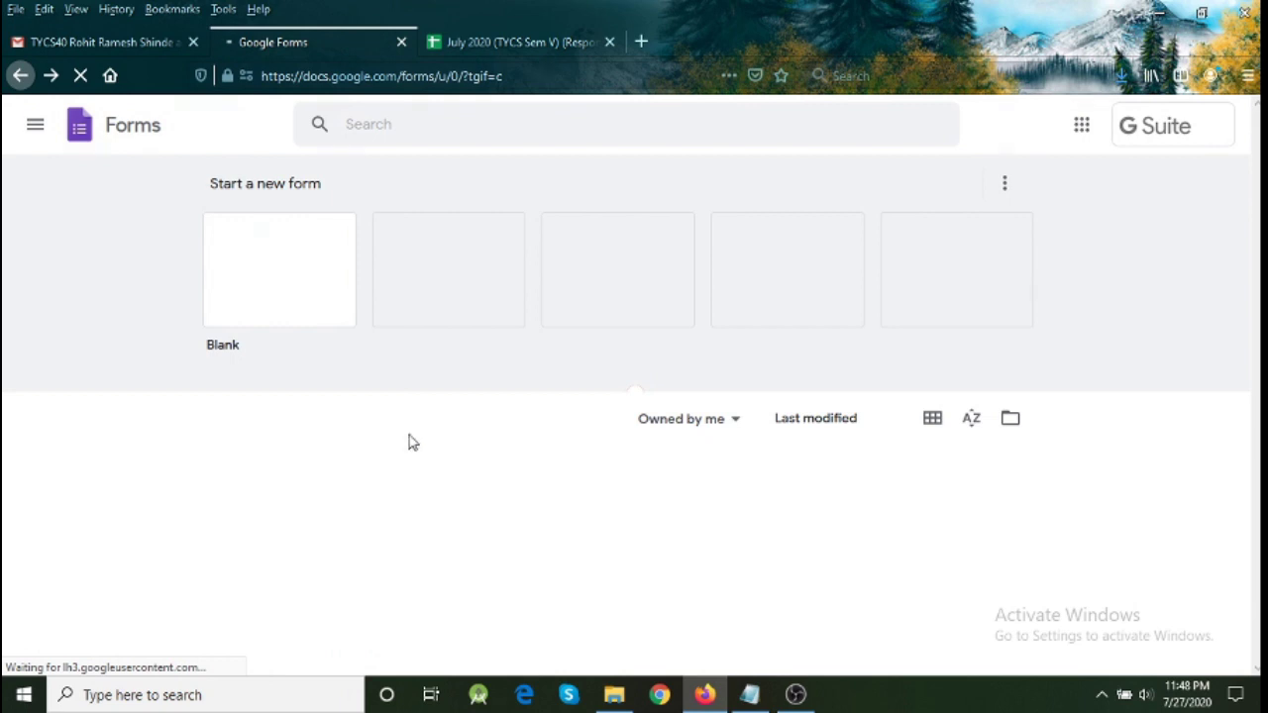
pyautogui.scroll(-2, 416, 461)
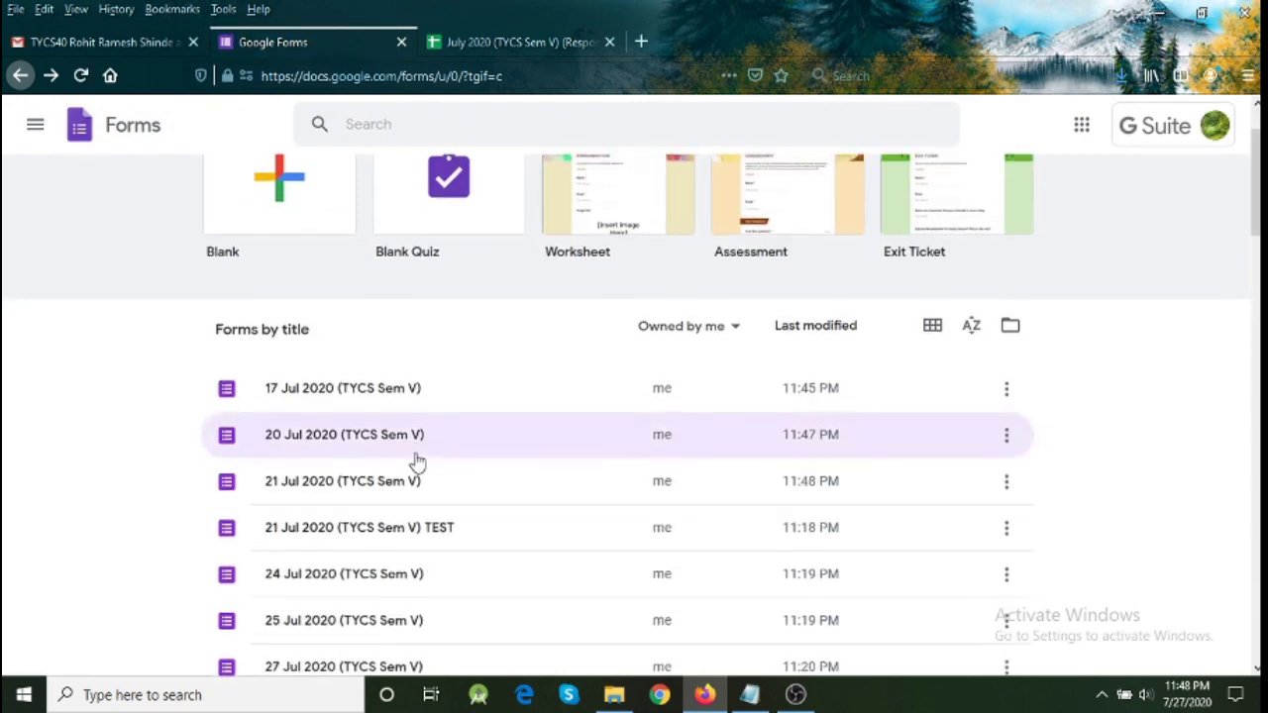
pyautogui.scroll(-2, 462, 481)
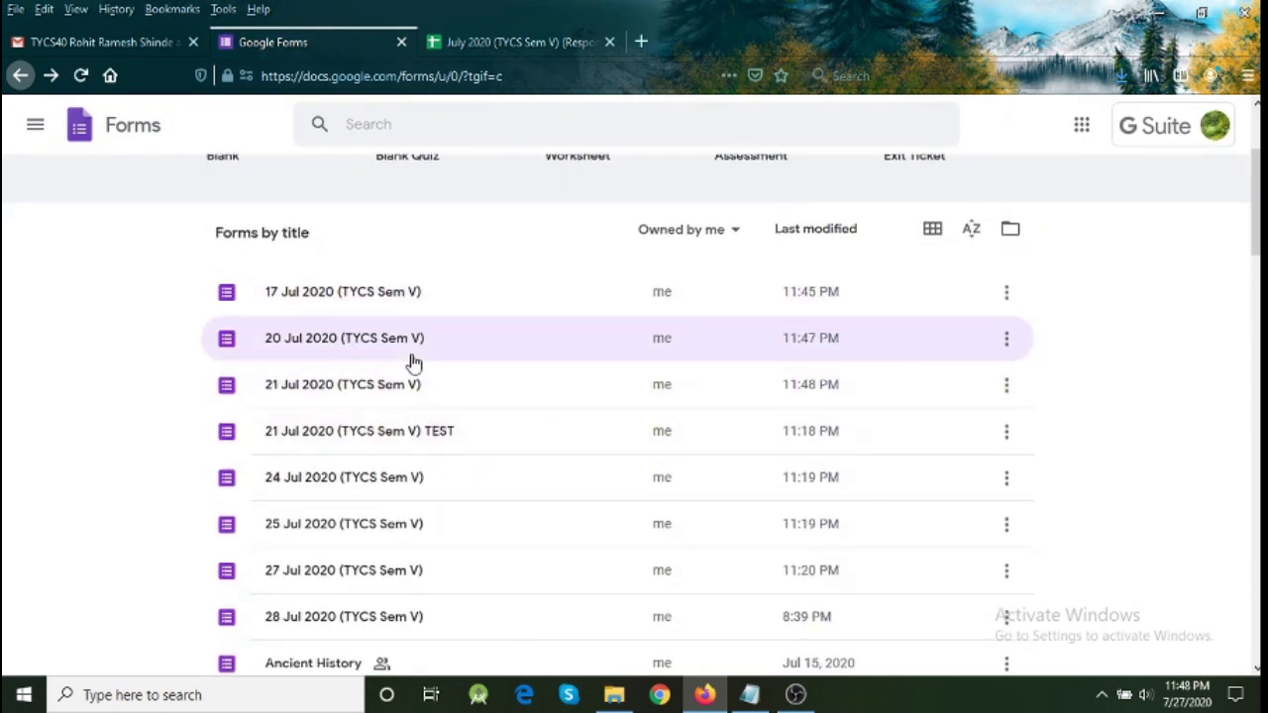
pyautogui.click(360, 434)
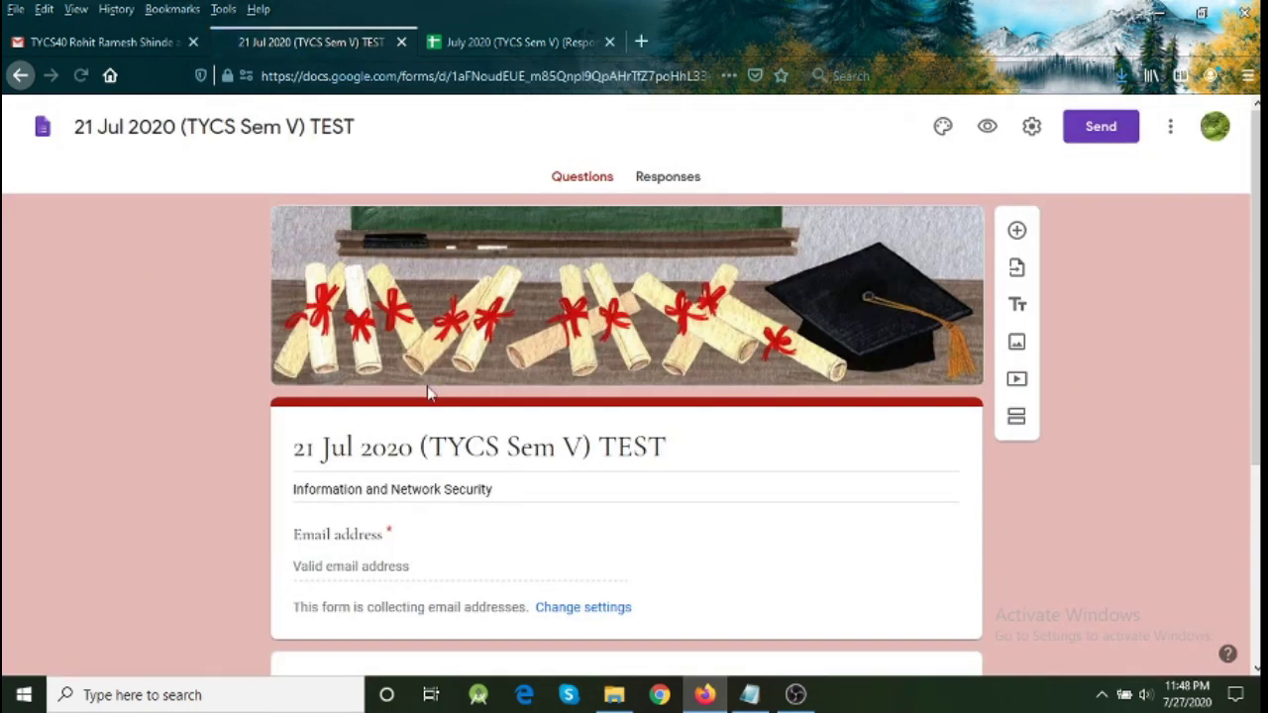
pyautogui.click(663, 188)
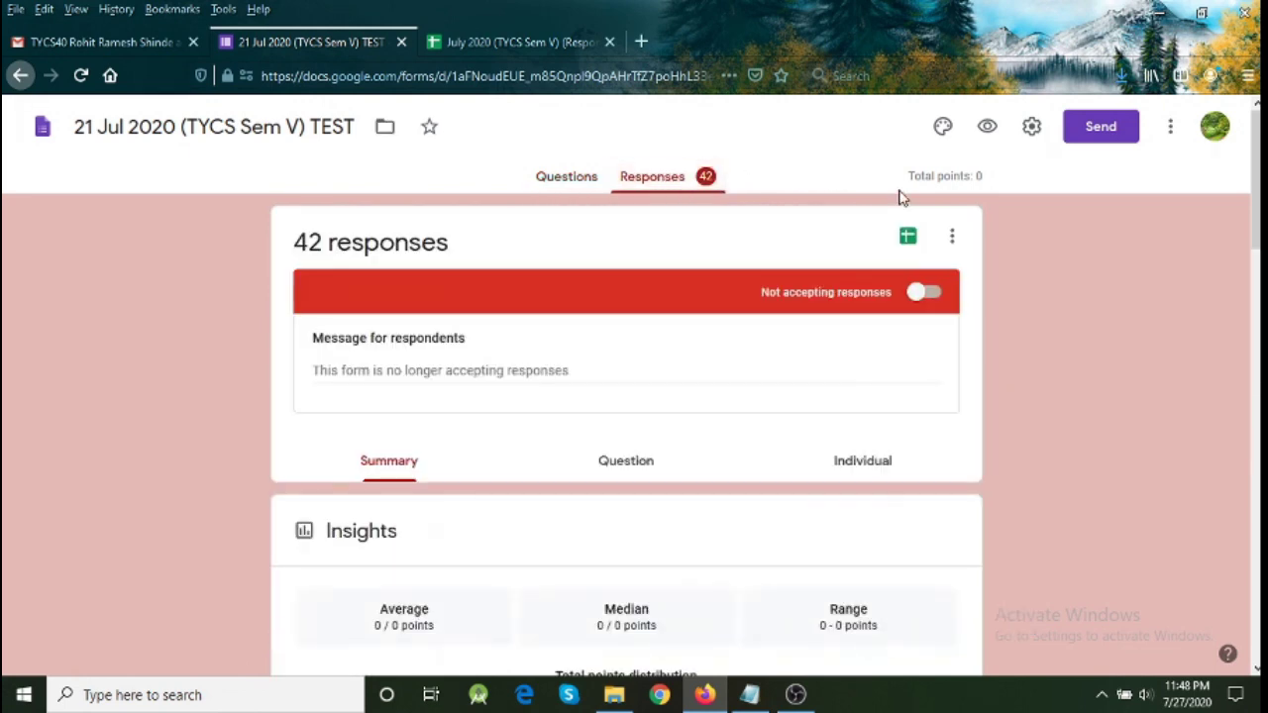
# Step: Set the 21 Jul 2020 TEST form's response destination to the existing July 2020 (TYCS Sem V) spreadsheet, the first file offered
pyautogui.click(955, 238)
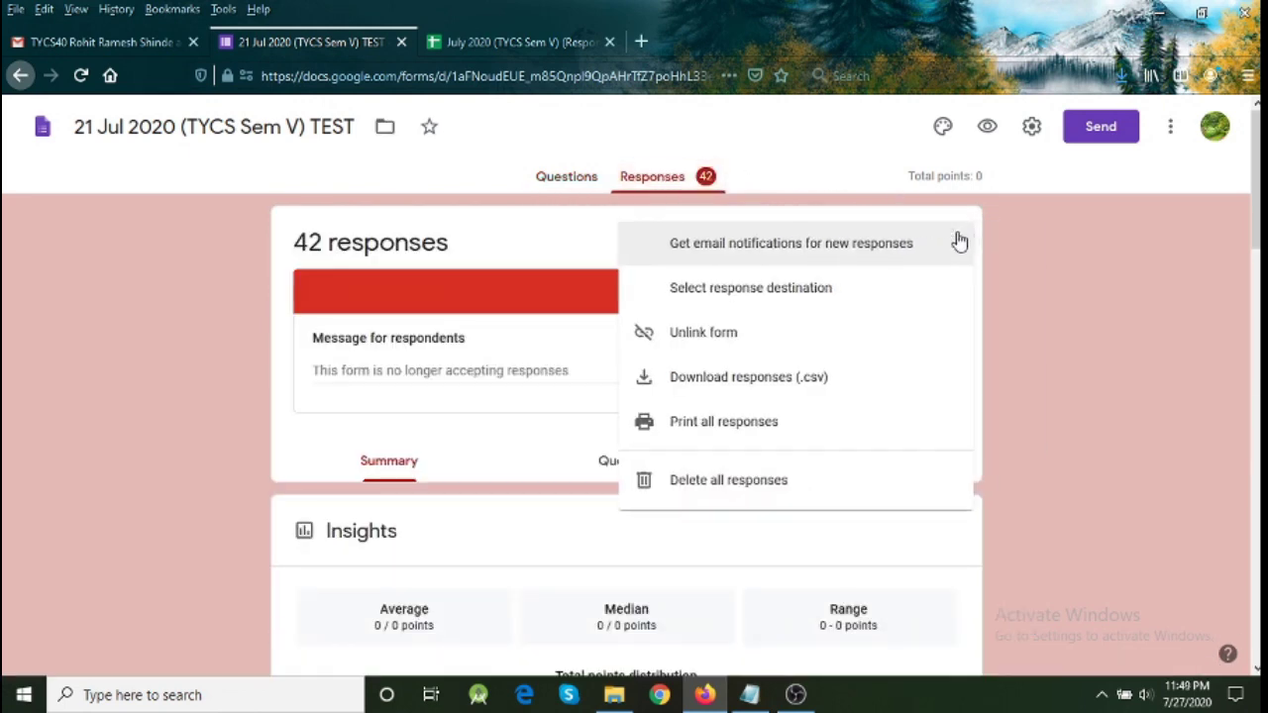
pyautogui.click(830, 288)
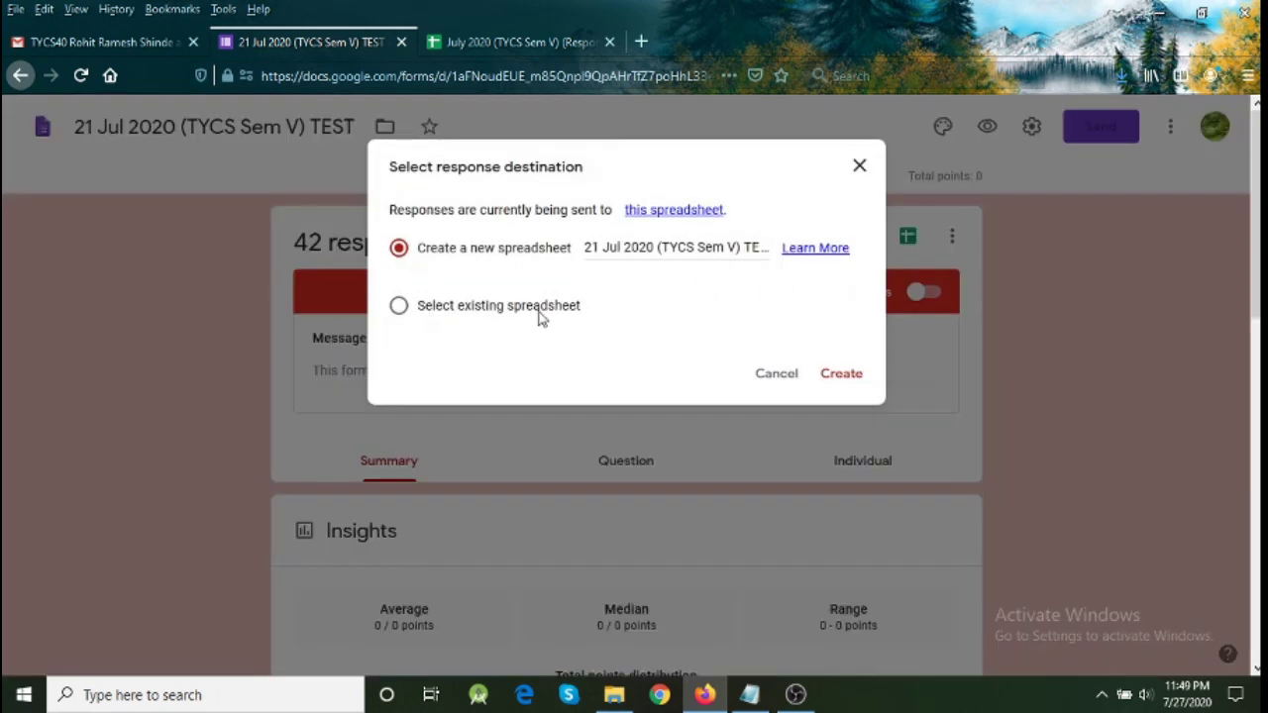
pyautogui.click(538, 311)
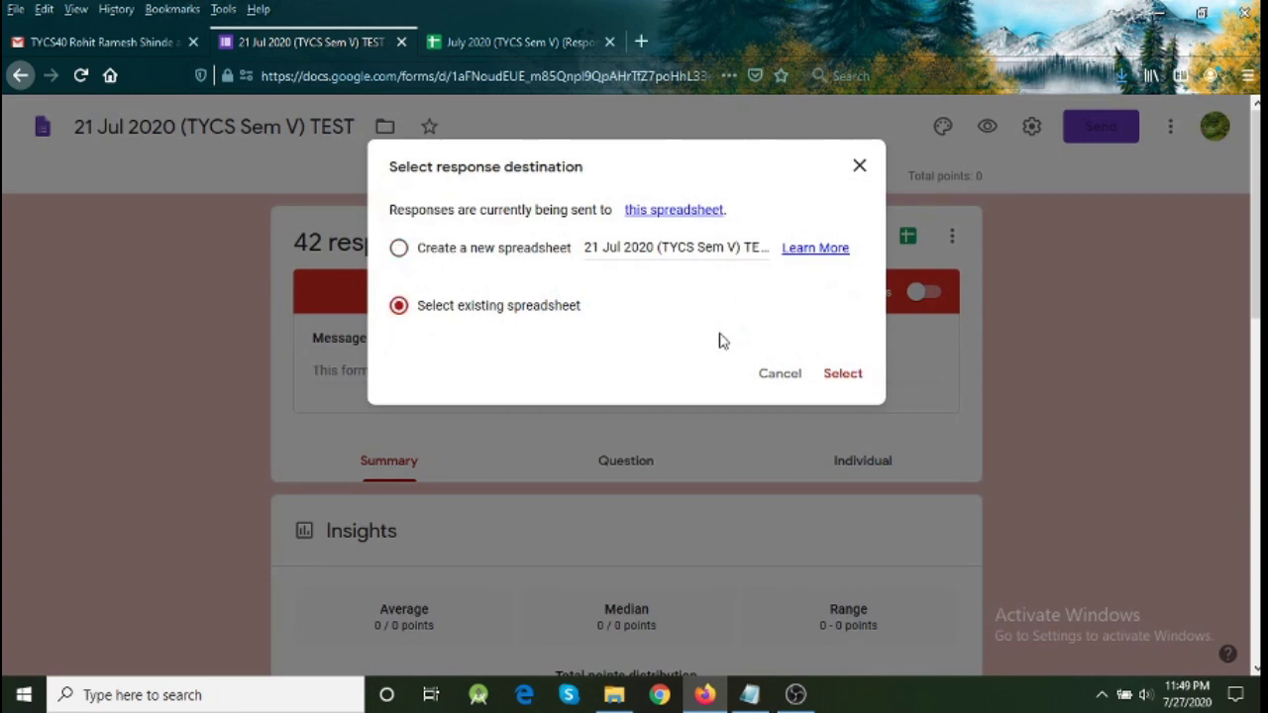
pyautogui.click(844, 380)
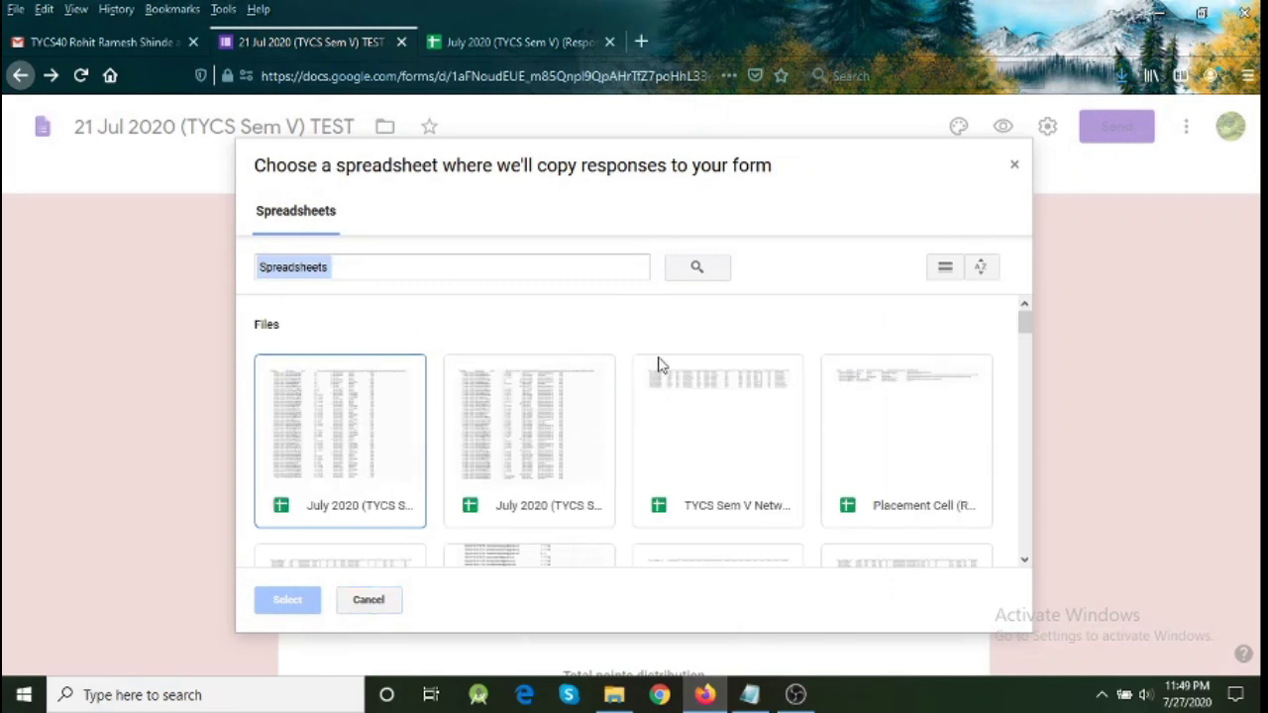
pyautogui.click(324, 425)
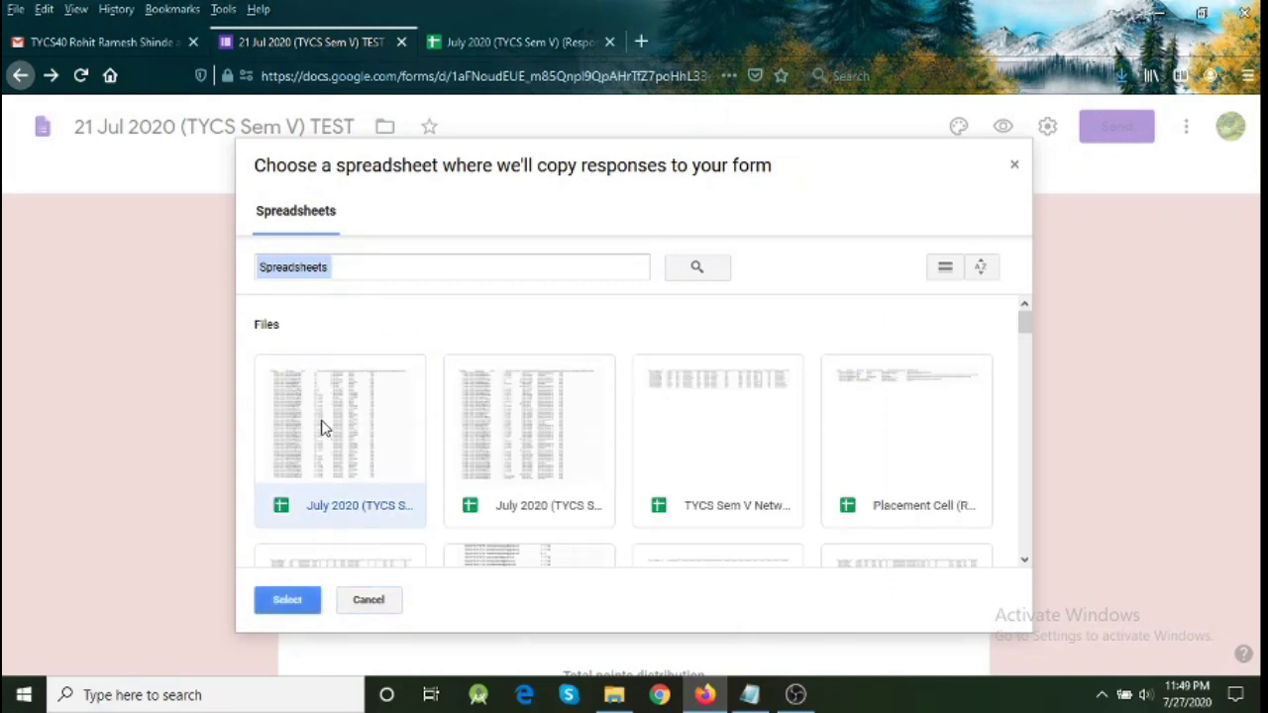
pyautogui.click(287, 601)
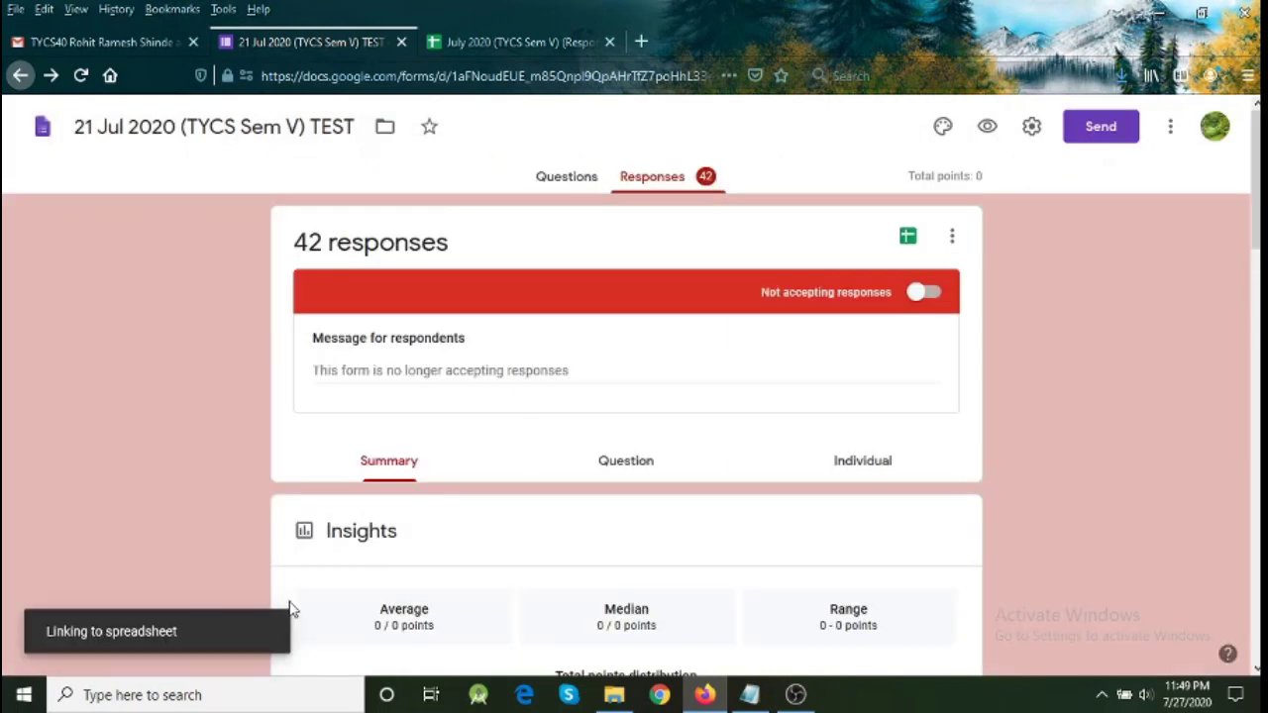
# Step: Switch to the July 2020 response spreadsheet and rename its Form Responses 4 sheet as 21 Jul 2020 Test
pyautogui.click(526, 50)
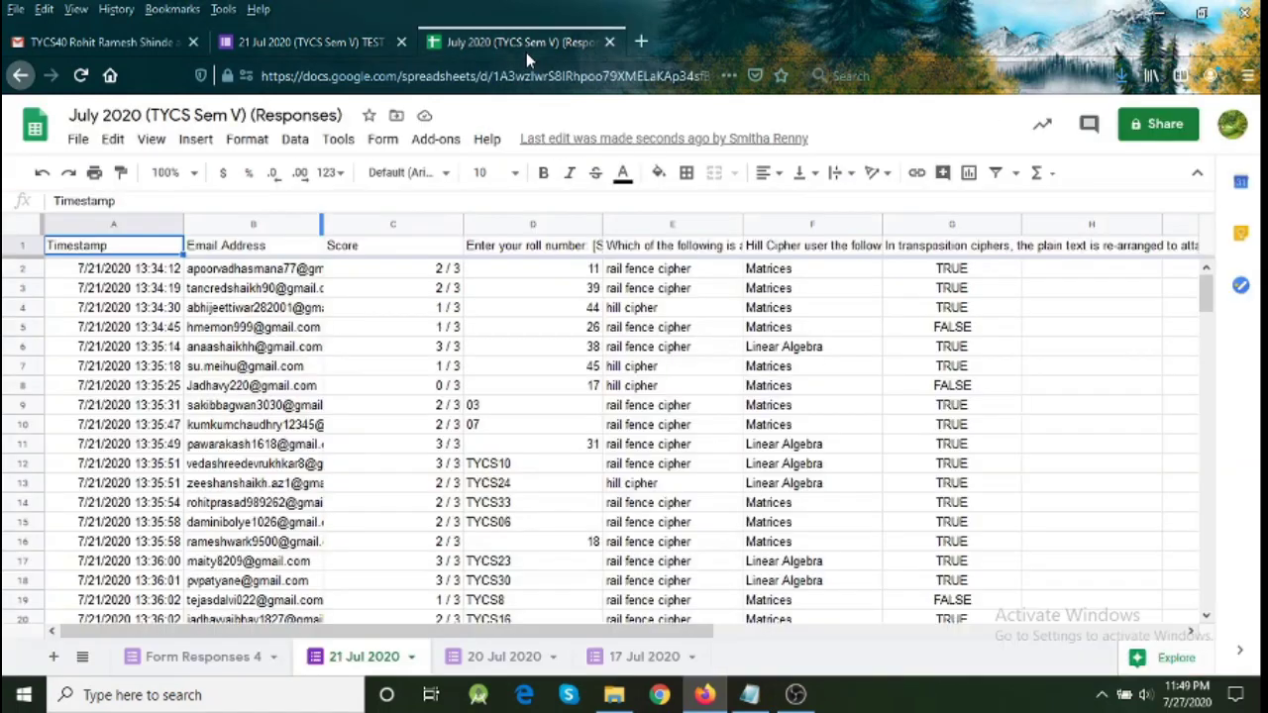
pyautogui.click(204, 660)
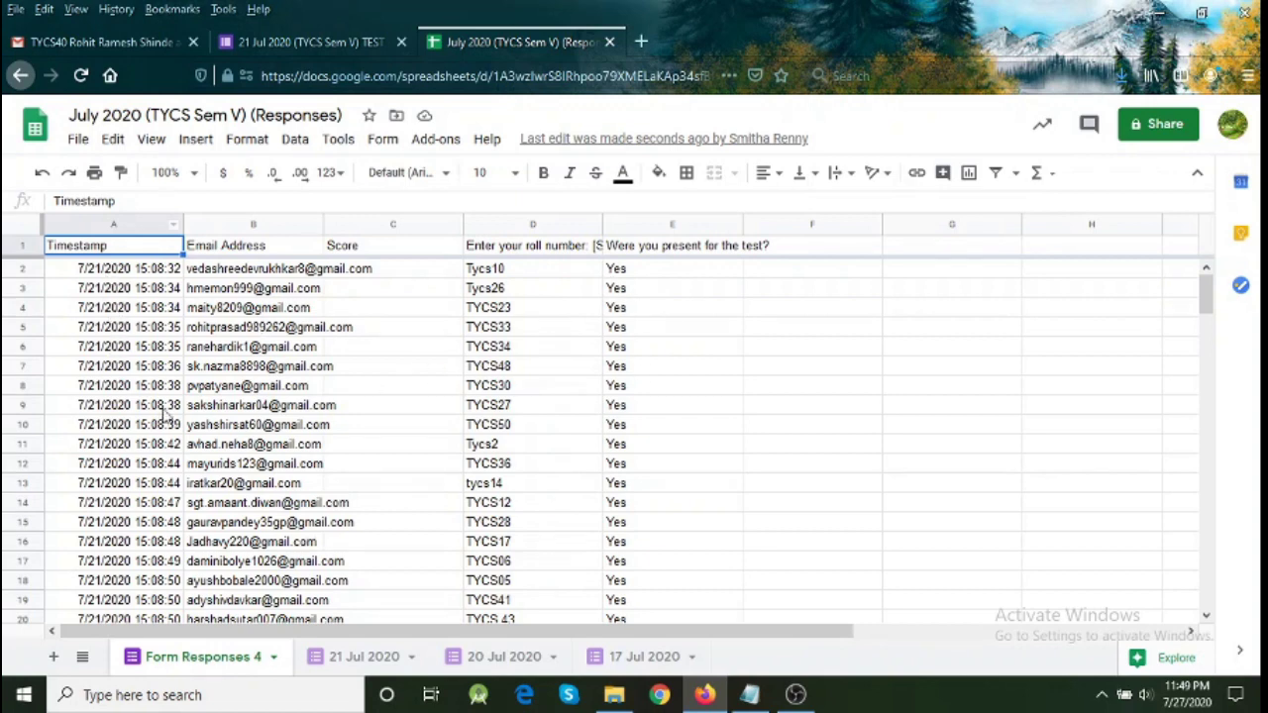
pyautogui.doubleClick(216, 665)
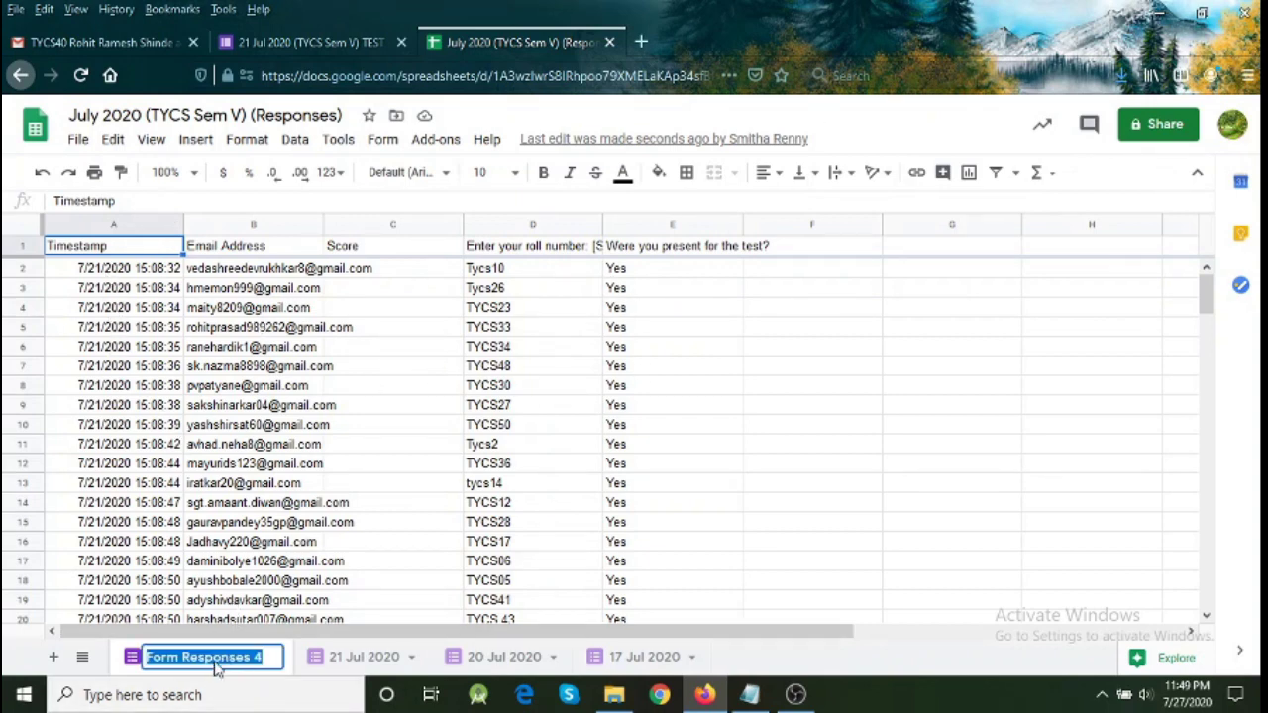
pyautogui.write('21 Jul')
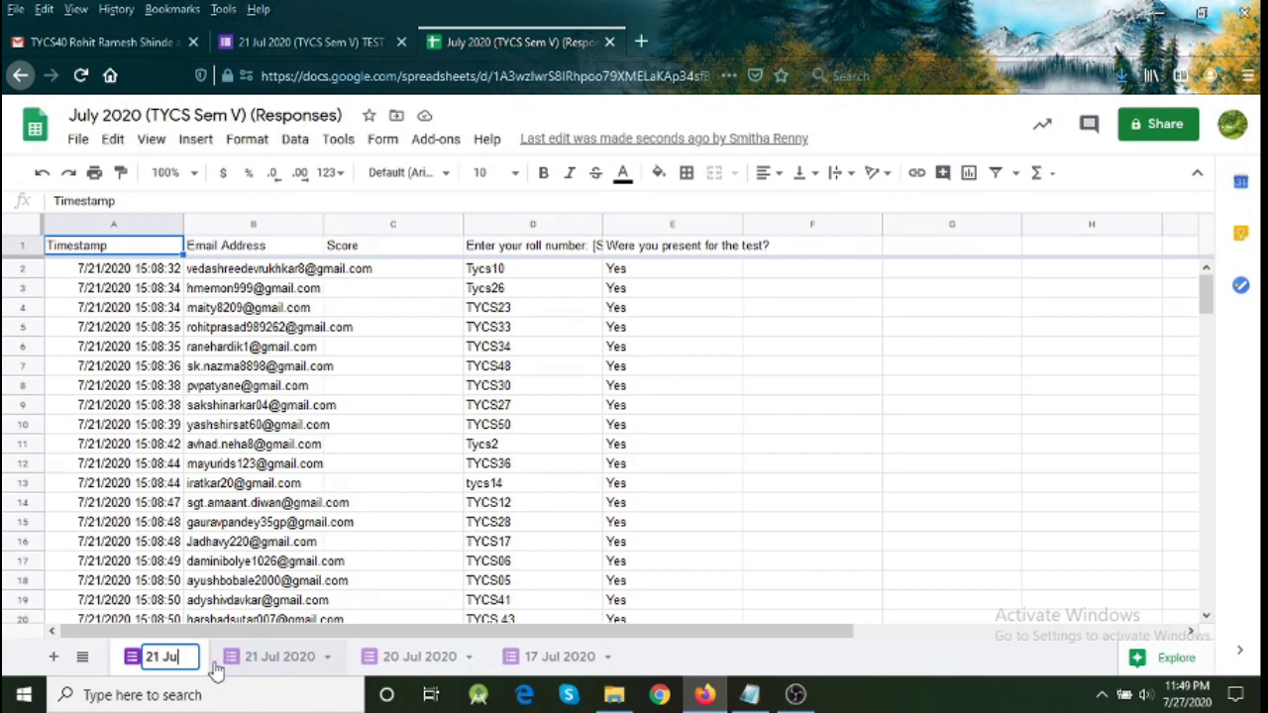
pyautogui.write(' 2020')
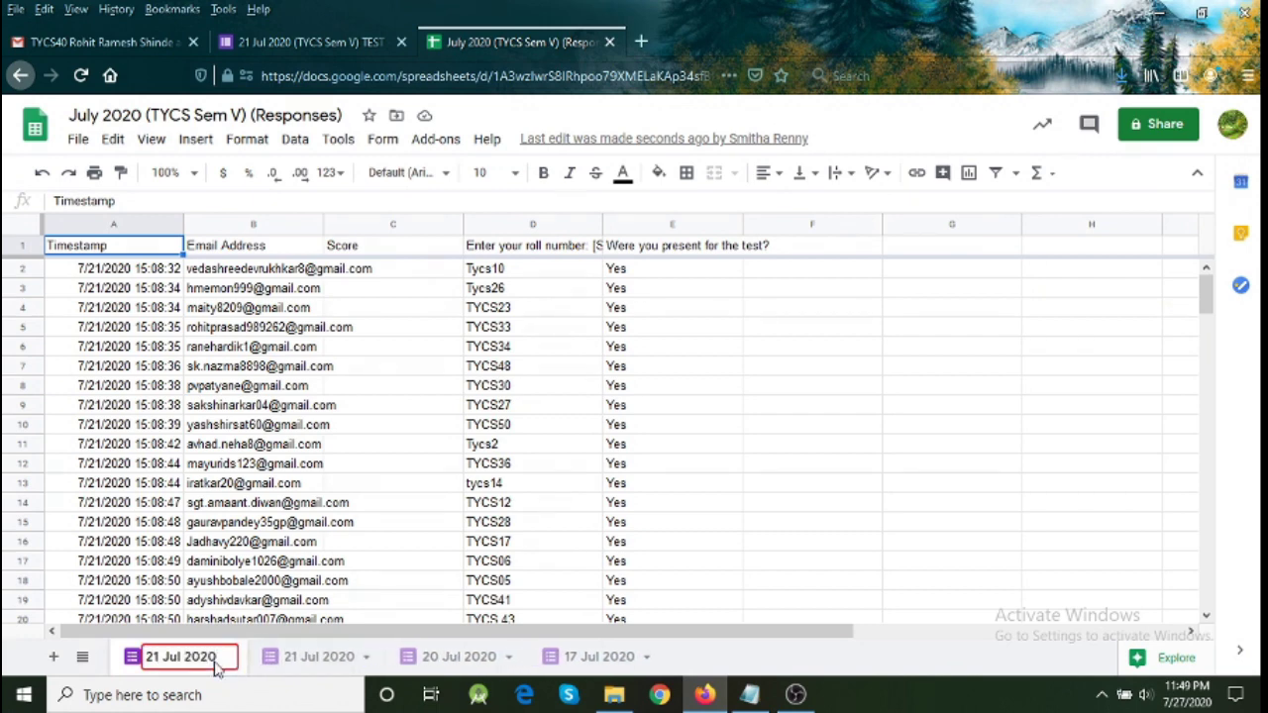
pyautogui.write(' Test')
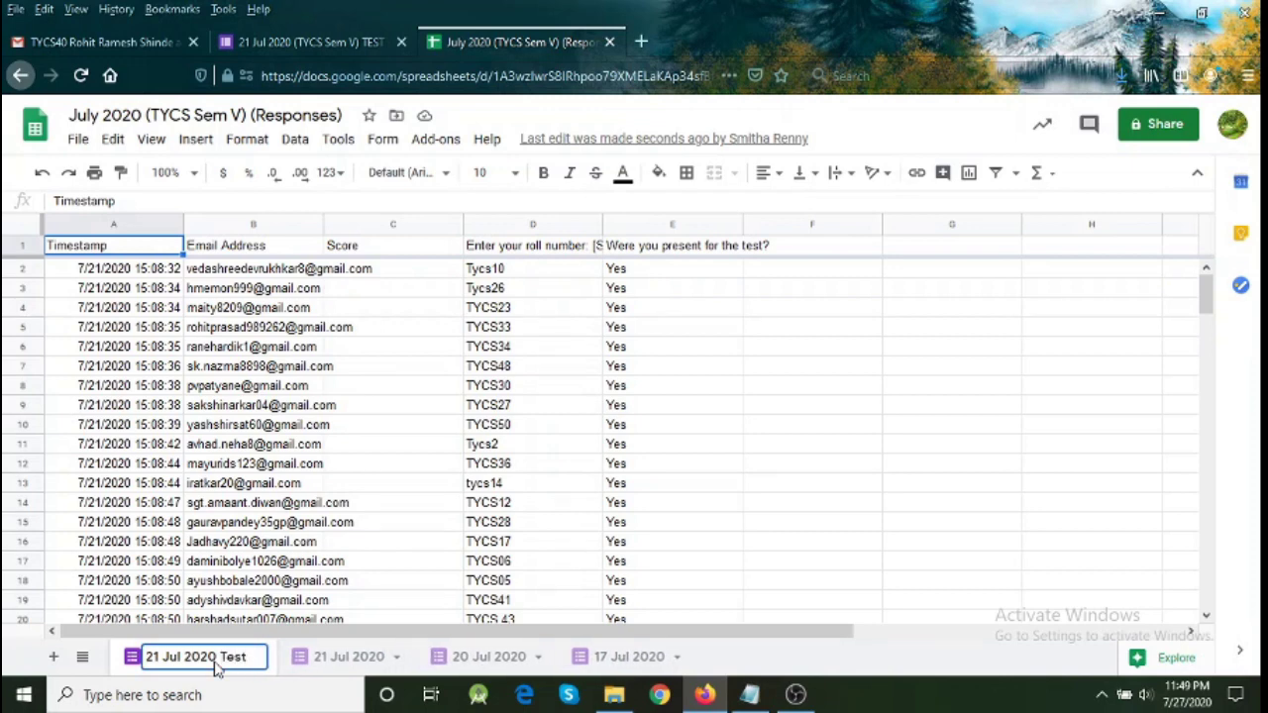
pyautogui.press('Return')
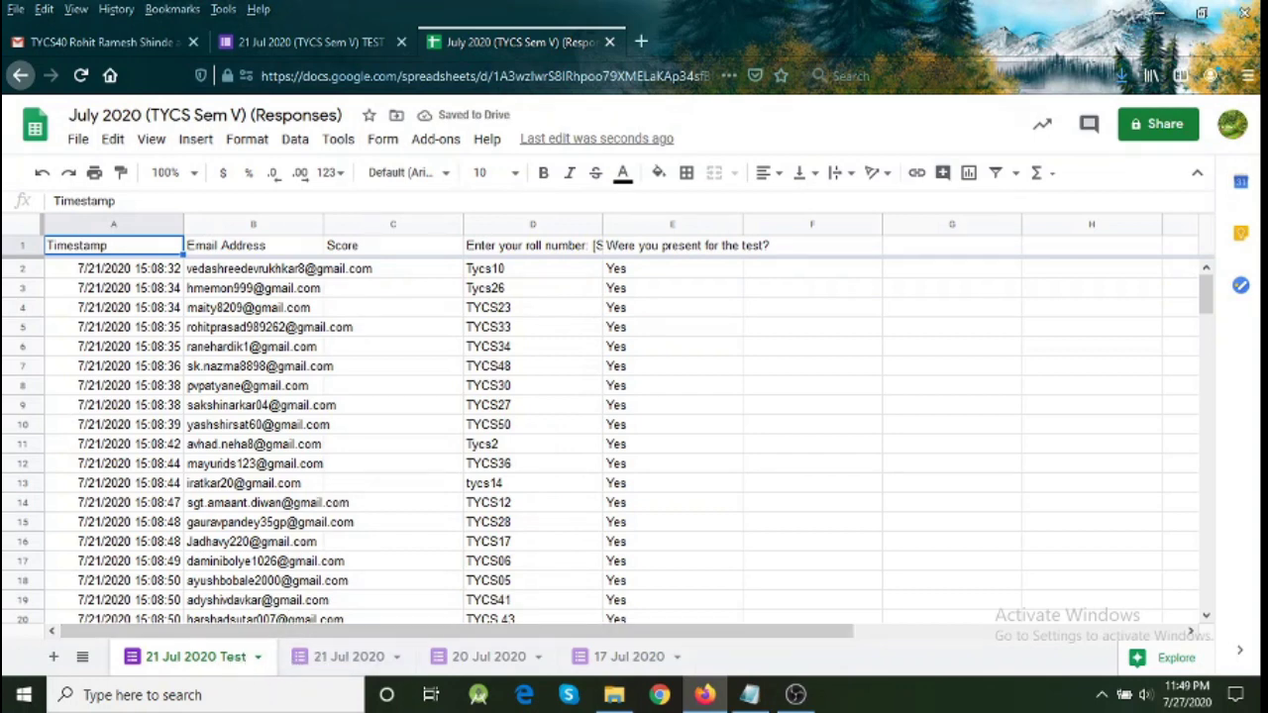
# Step: Go back from the TEST form to the forms list and look for the remaining July 2020 forms
pyautogui.click(297, 42)
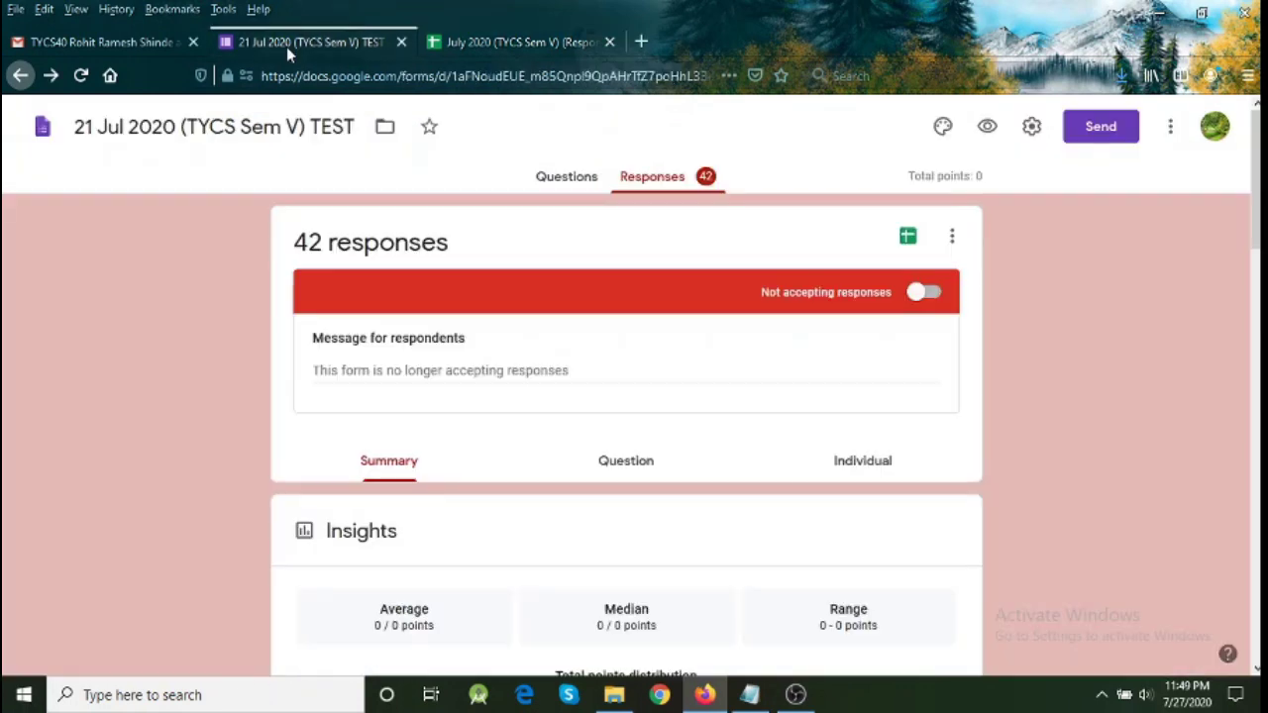
pyautogui.click(20, 75)
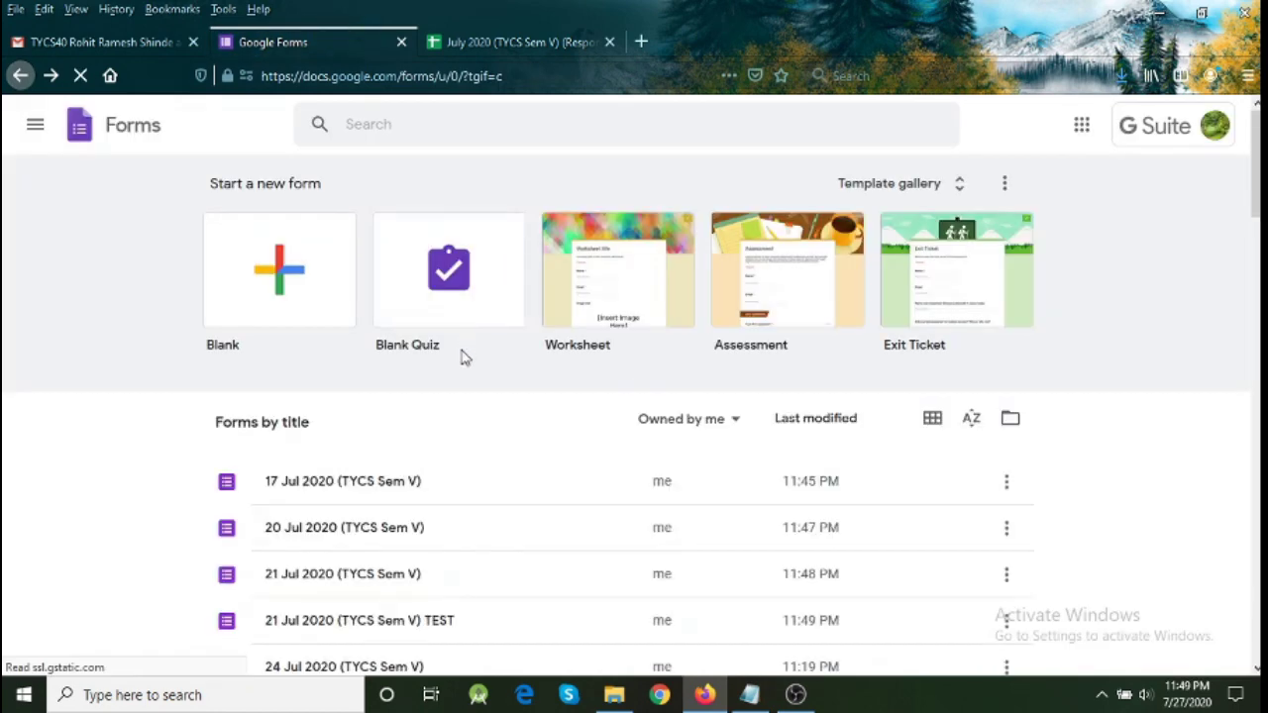
pyautogui.scroll(-1, 464, 354)
pyautogui.scroll(-1, 449, 381)
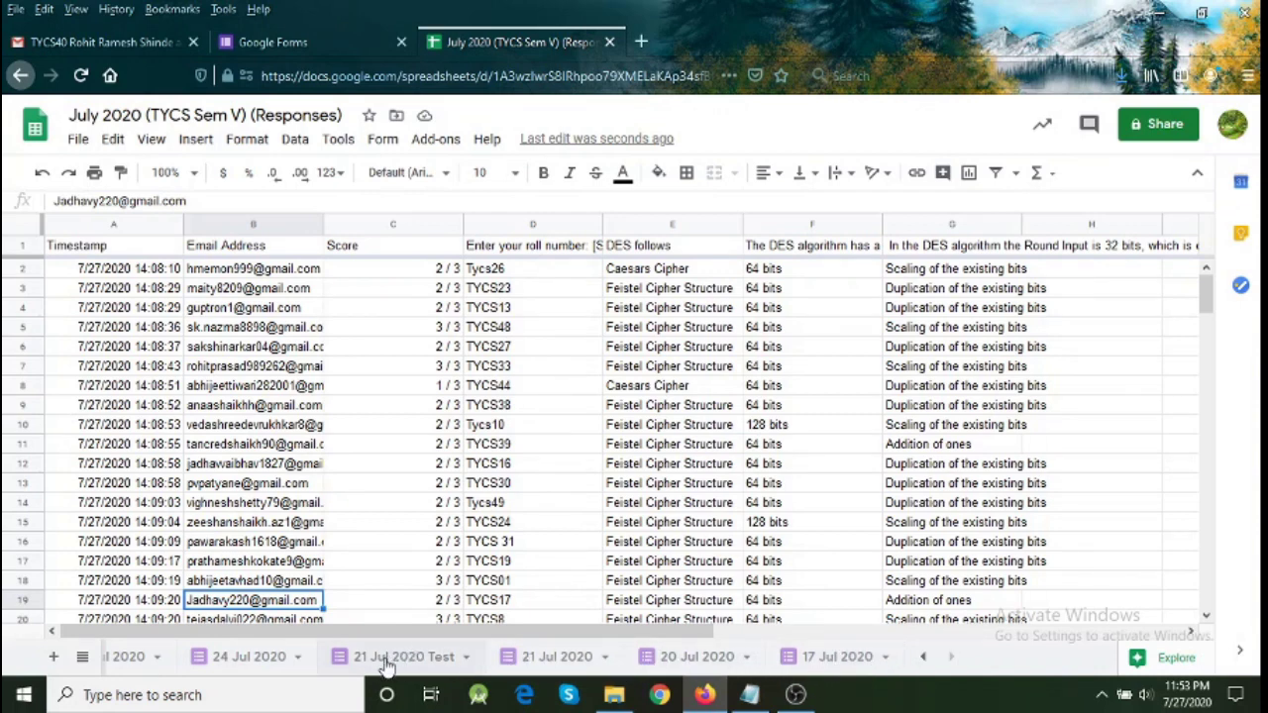
# Step: Download the July 2020 response spreadsheet, starting from its 27 Jul 2020 sheet, in Microsoft Excel (.xlsx) format and save the file
pyautogui.click(922, 656)
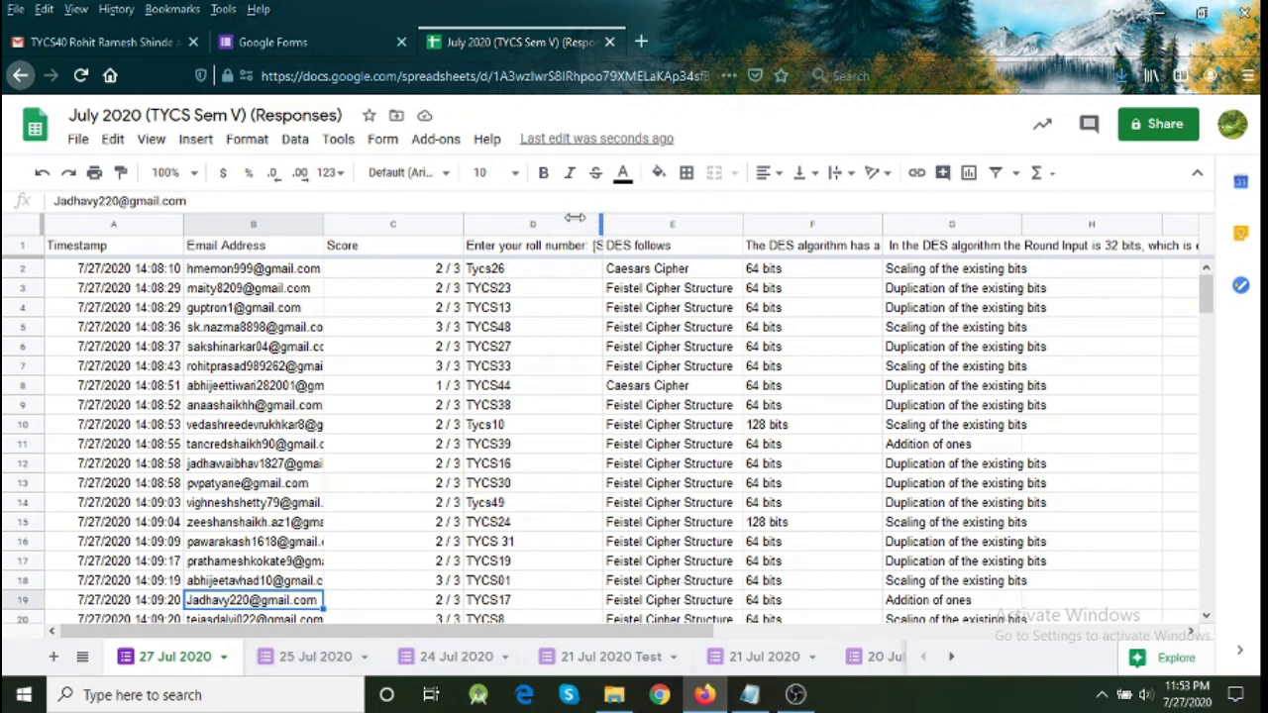
pyautogui.click(78, 140)
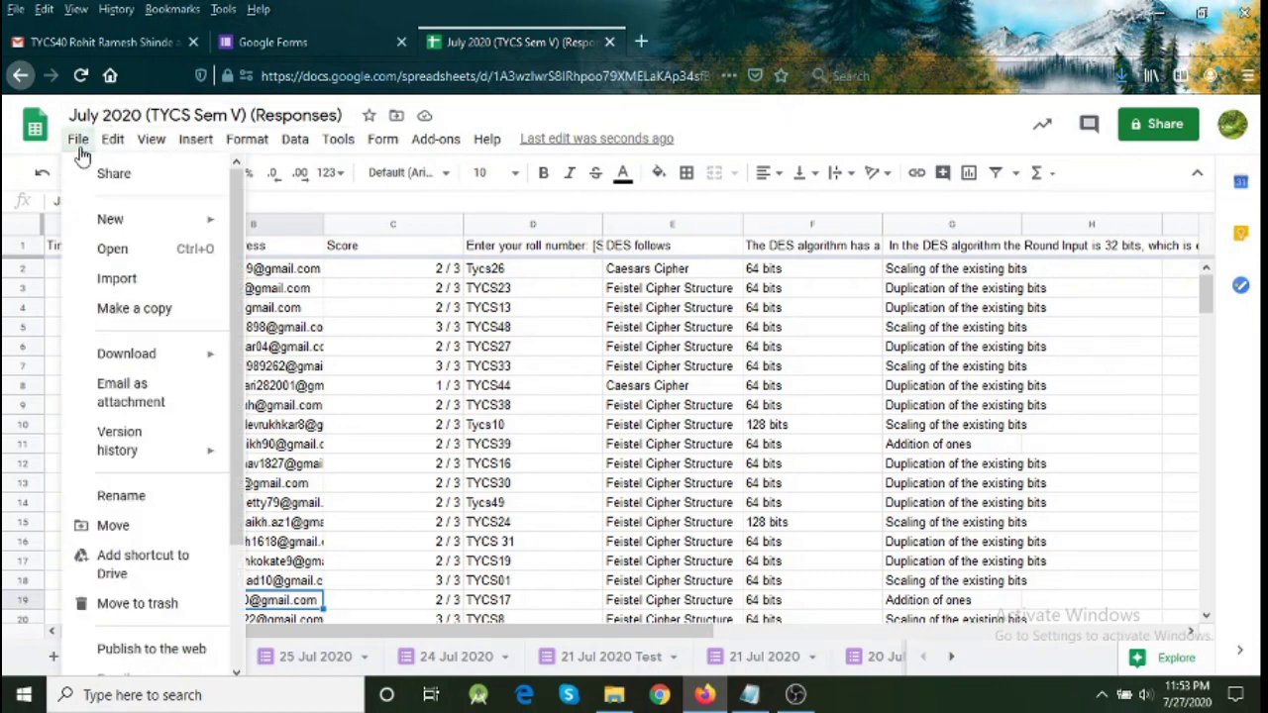
pyautogui.moveTo(132, 353)
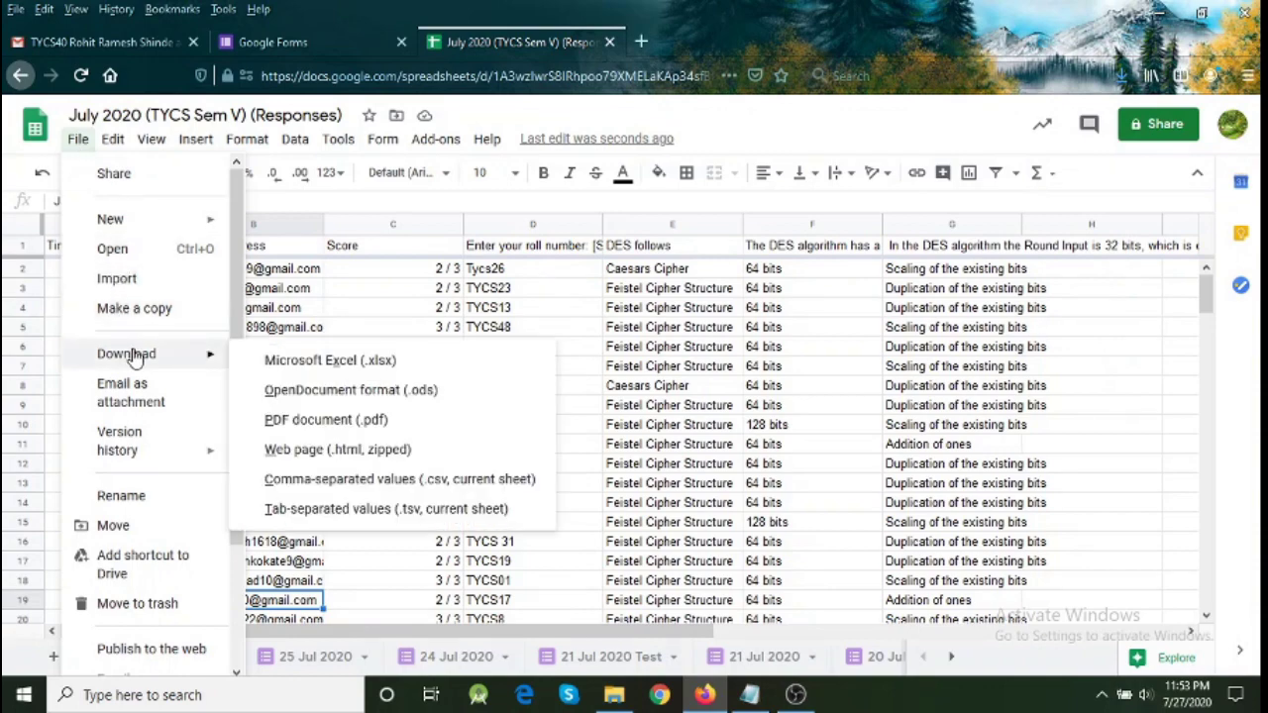
pyautogui.click(307, 363)
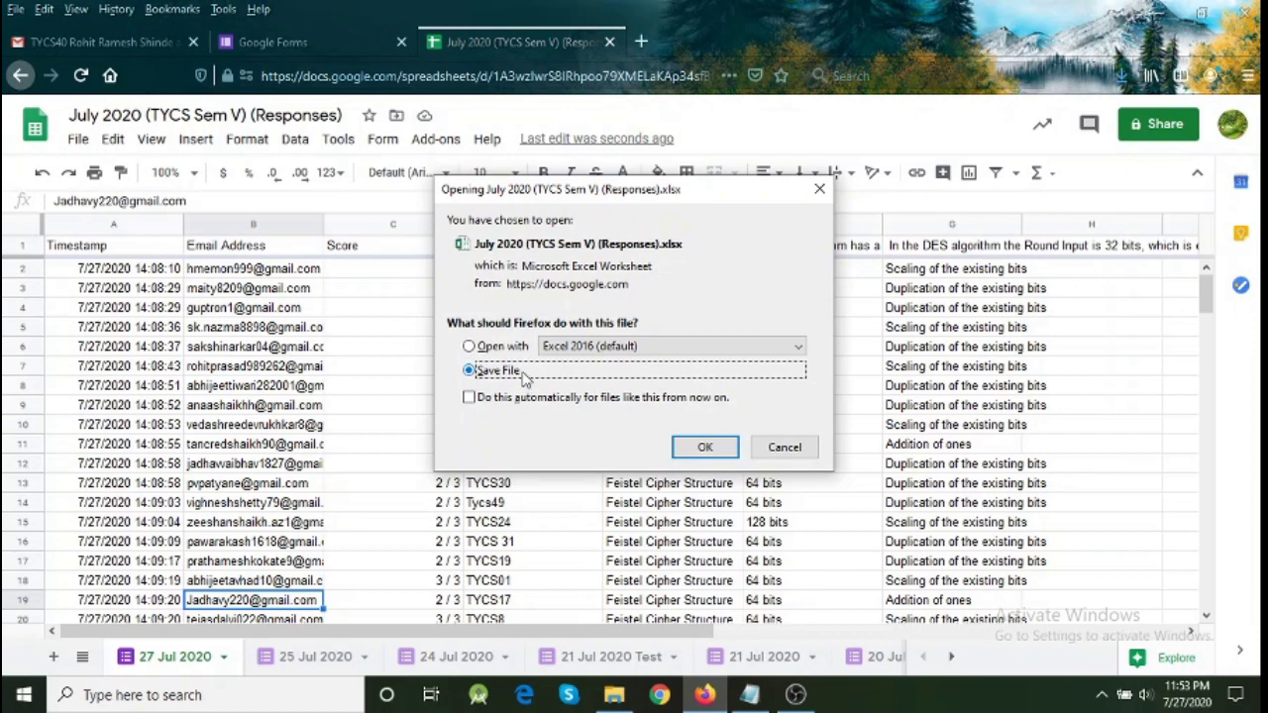
pyautogui.click(704, 447)
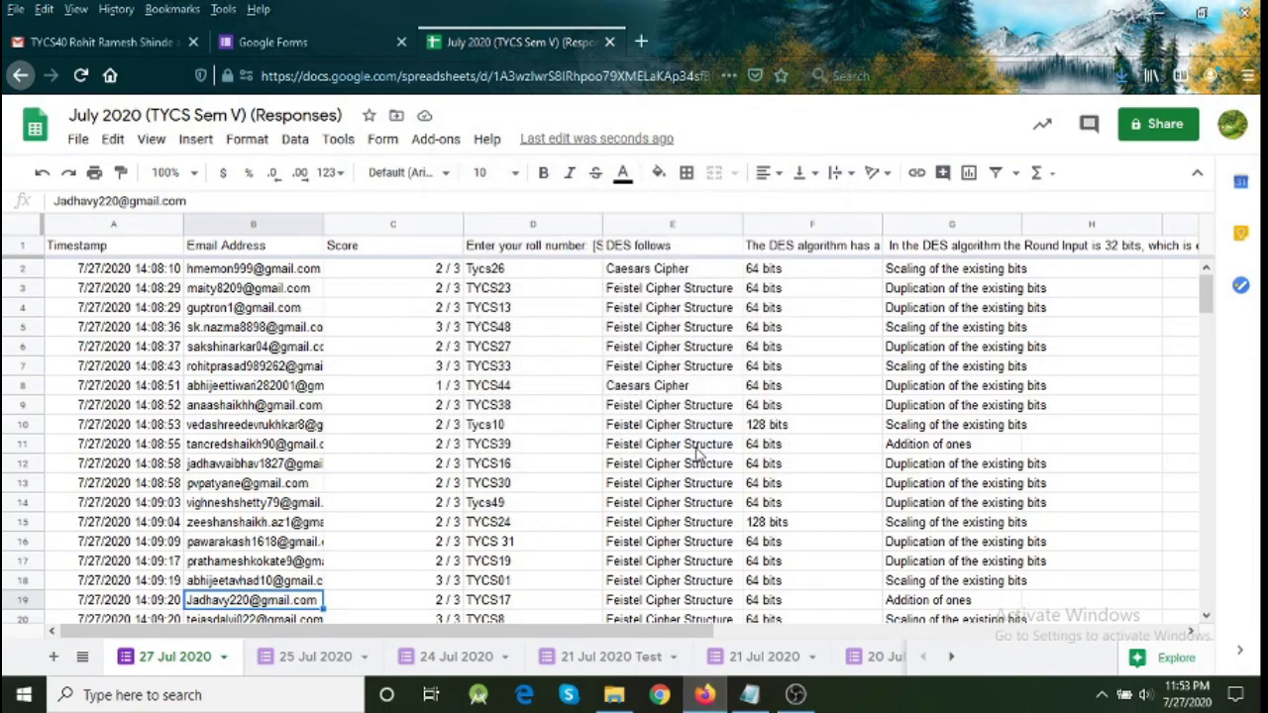
# Step: Open the downloaded July 2020 (TYCS Sem V) (Responses)(1) workbook from the Downloads folder in Excel and enable editing
pyautogui.click(615, 697)
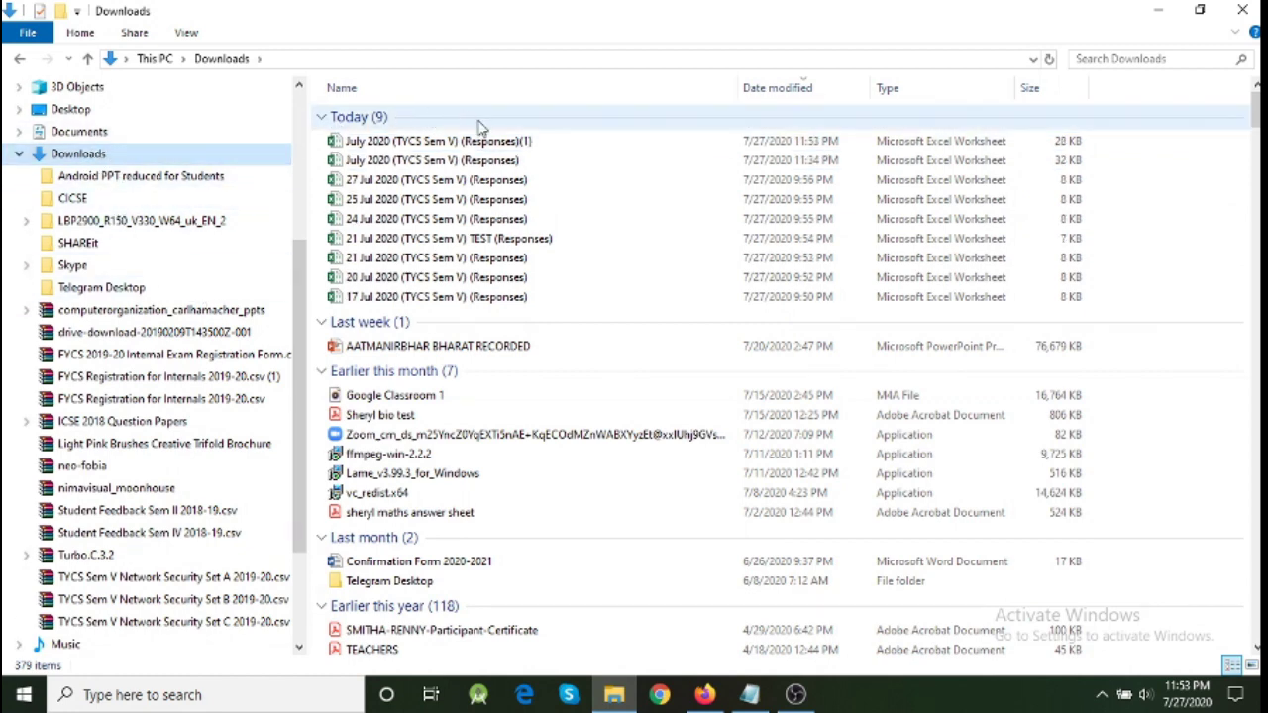
pyautogui.click(442, 144)
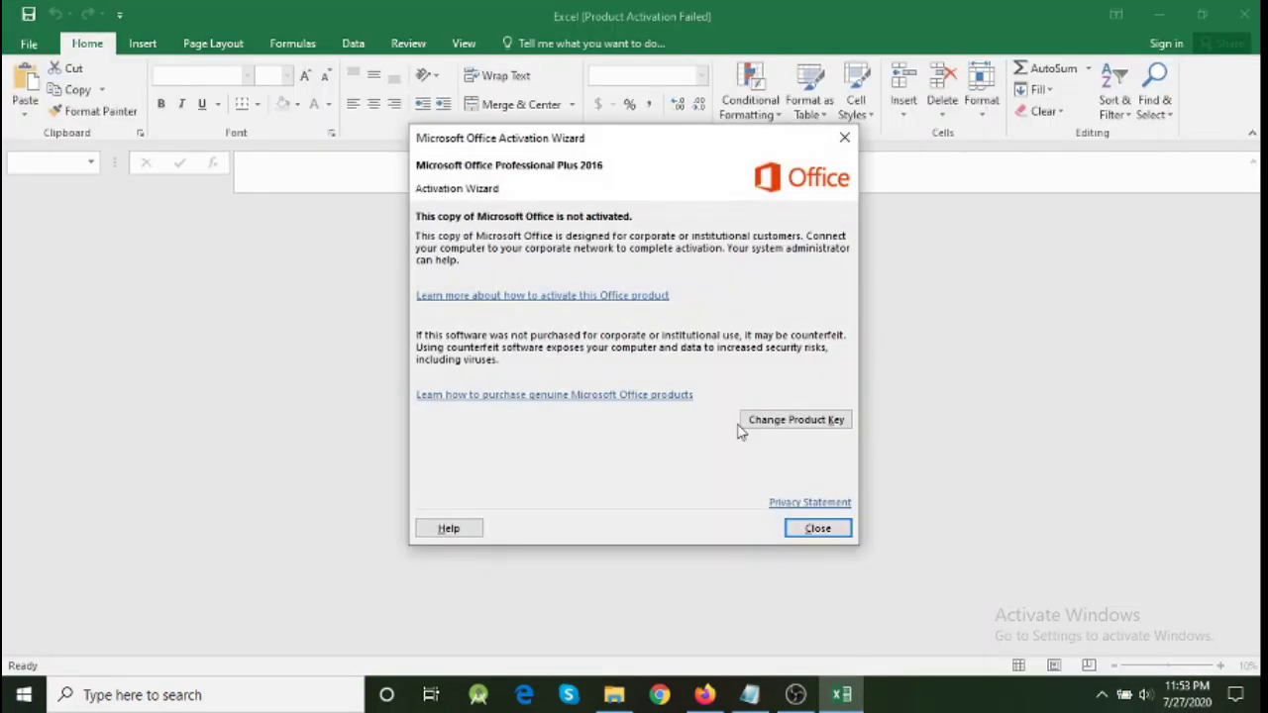
pyautogui.click(830, 525)
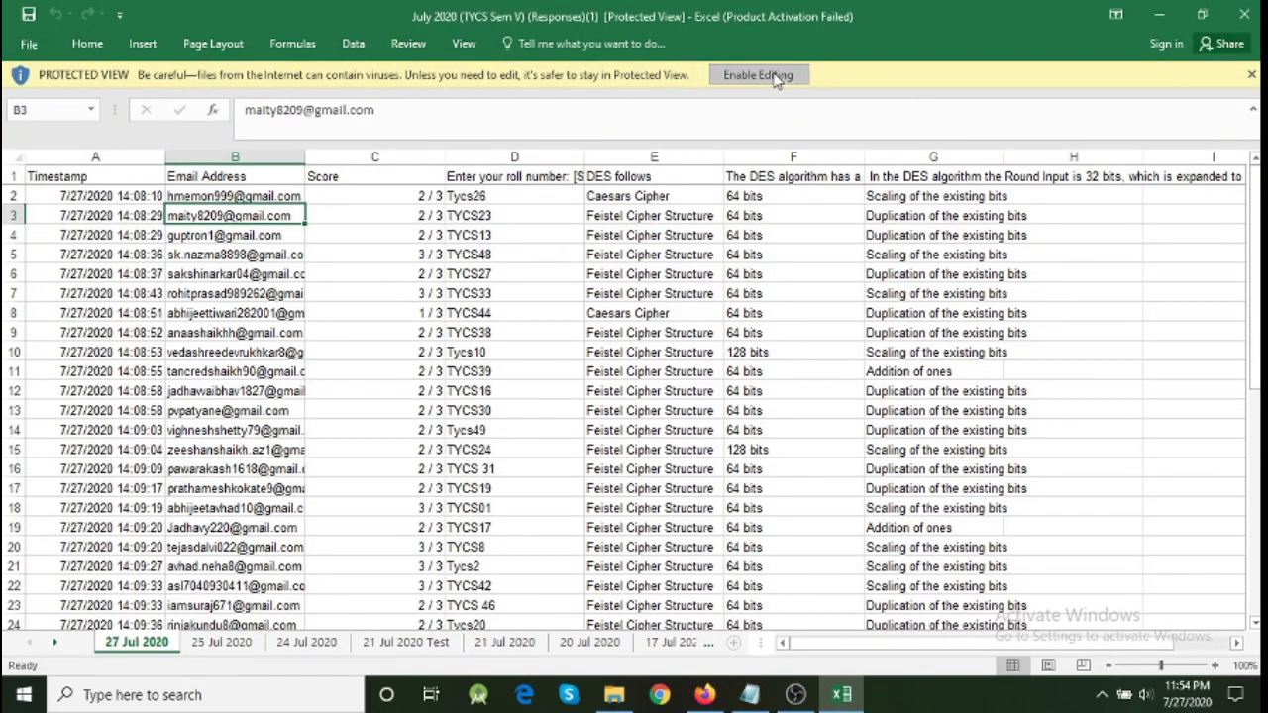
pyautogui.click(758, 75)
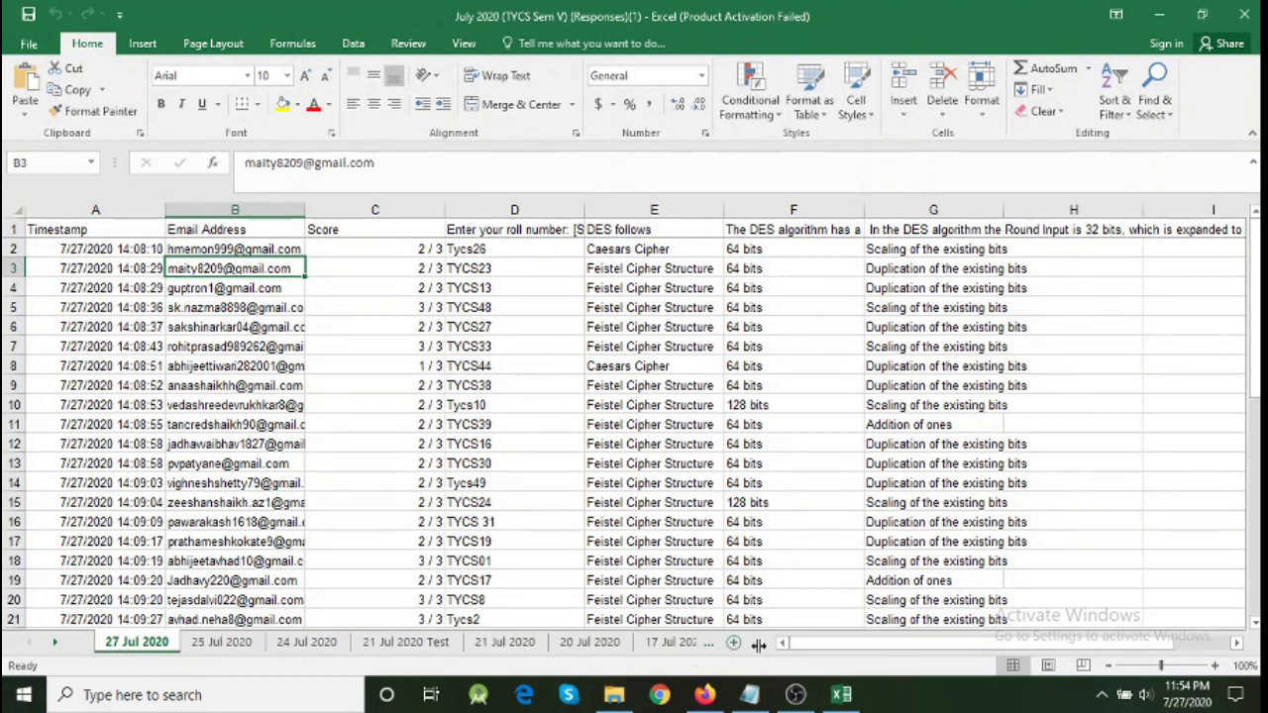
# Step: Add a new worksheet in front of the 27 Jul 2020 sheet and name it July 2020
pyautogui.moveTo(758, 645); pyautogui.dragTo(837, 645)
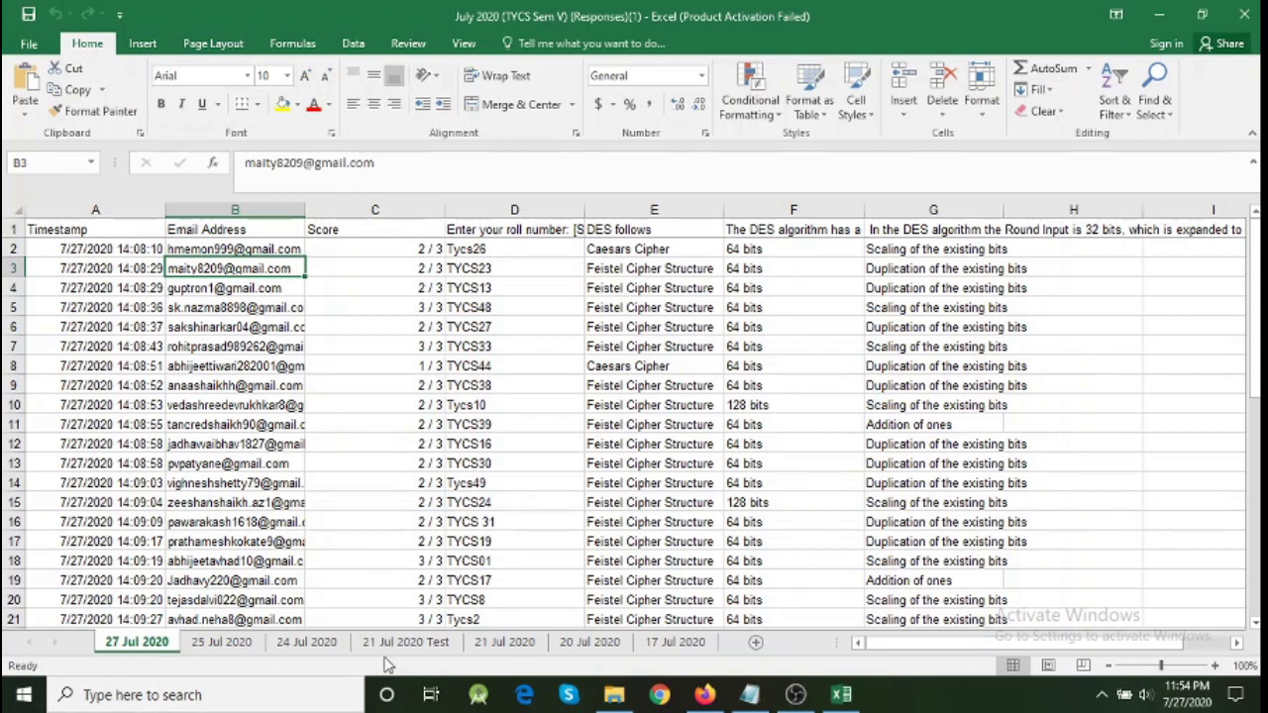
pyautogui.click(755, 646)
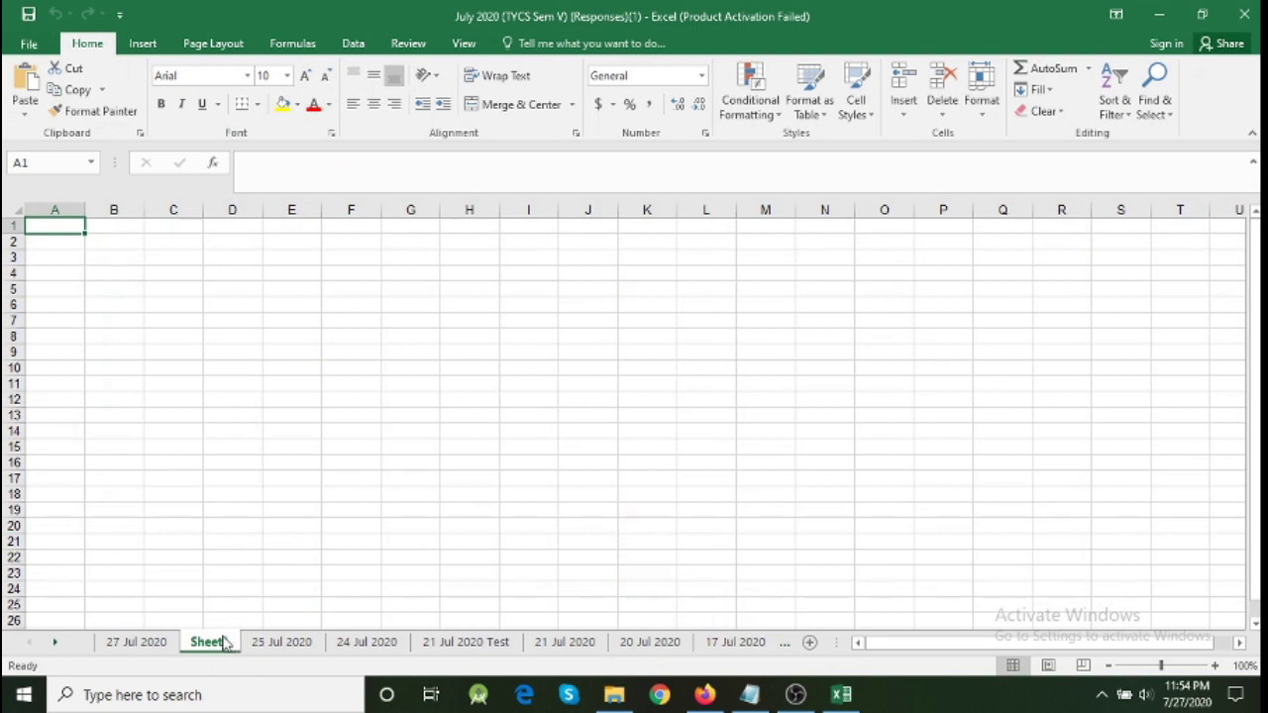
pyautogui.moveTo(224, 645); pyautogui.dragTo(342, 646)
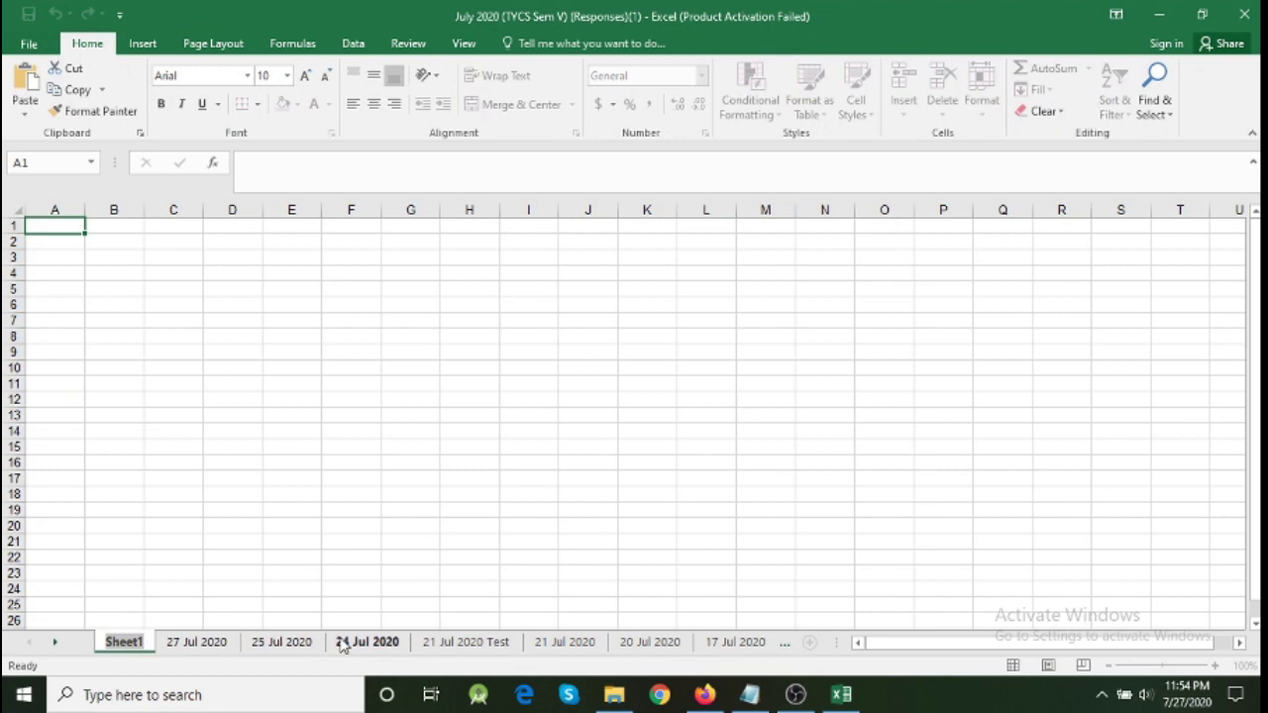
pyautogui.write('Jul')
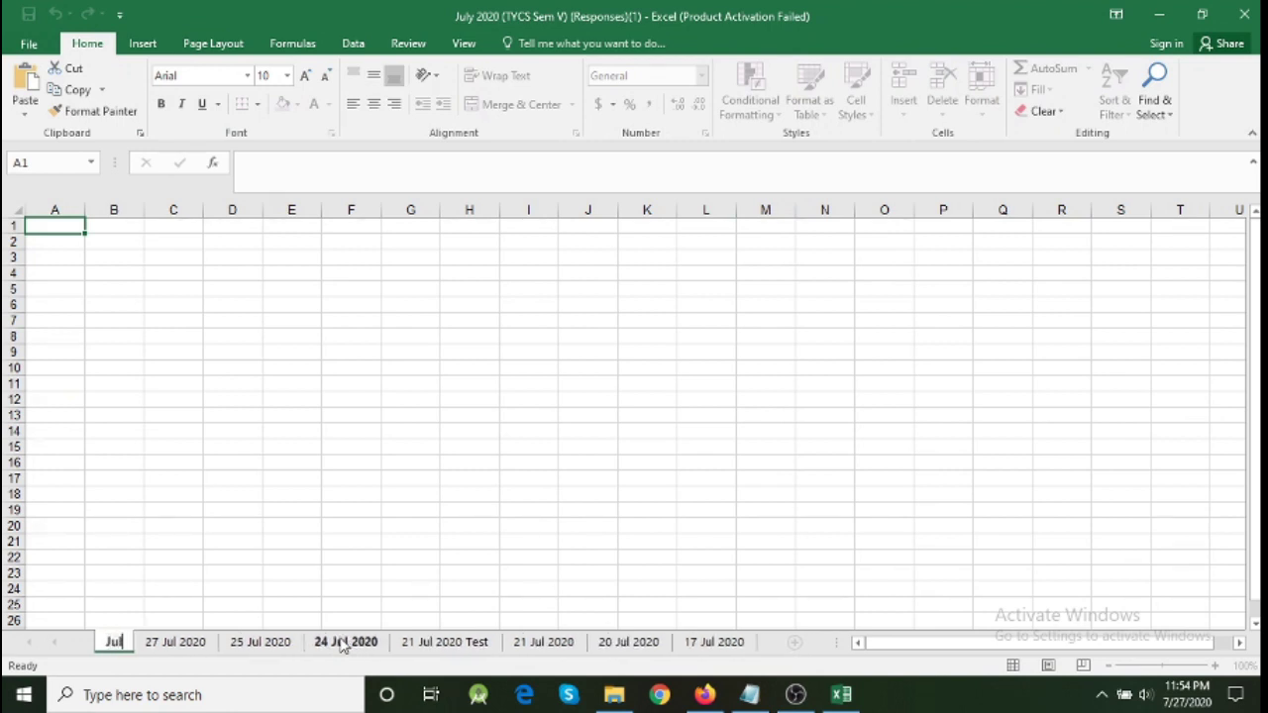
pyautogui.write('y 2020')
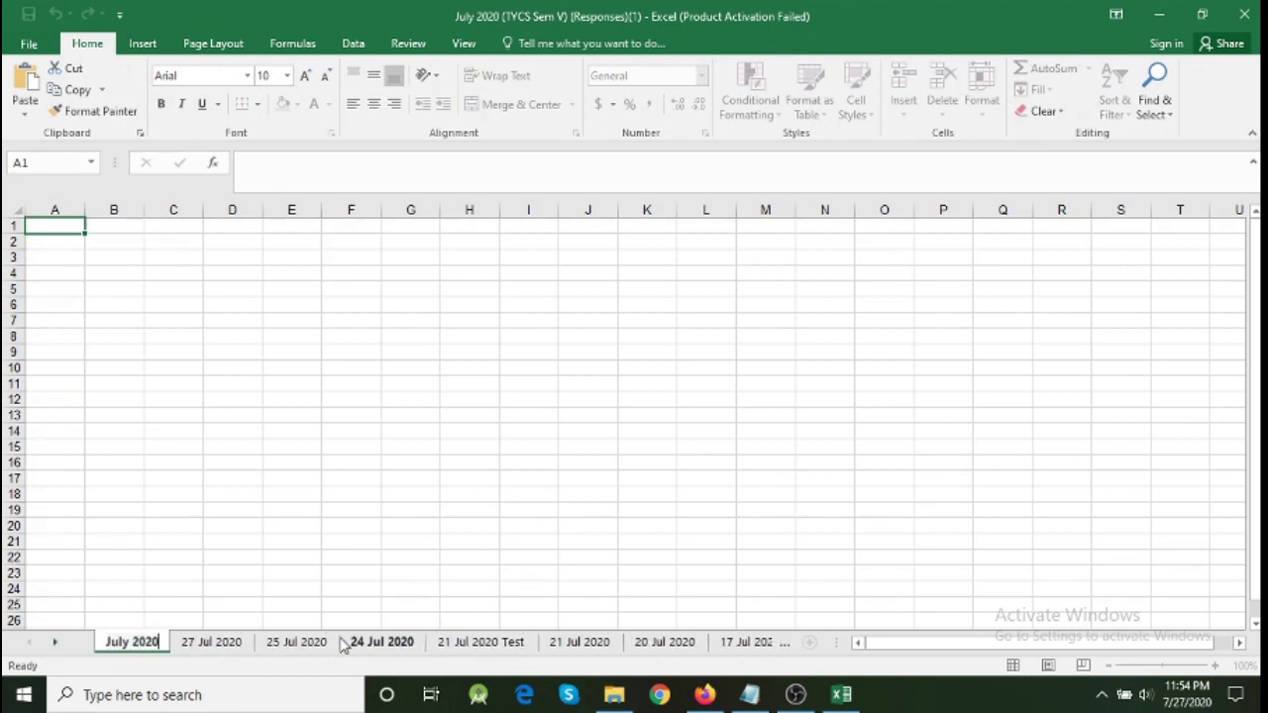
pyautogui.press('Return')
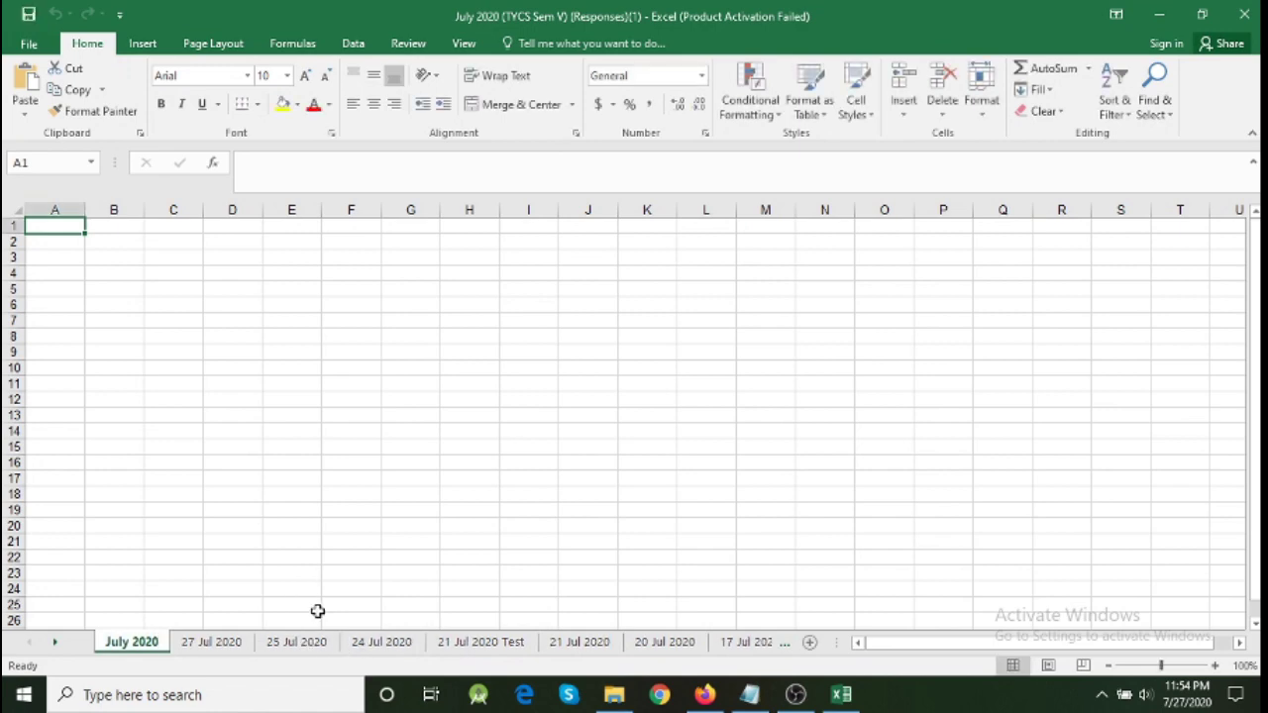
# Step: Look through the dated response sheets from 27 Jul 2020 to 17 Jul 2020, then return to the empty July 2020 sheet
pyautogui.click(211, 642)
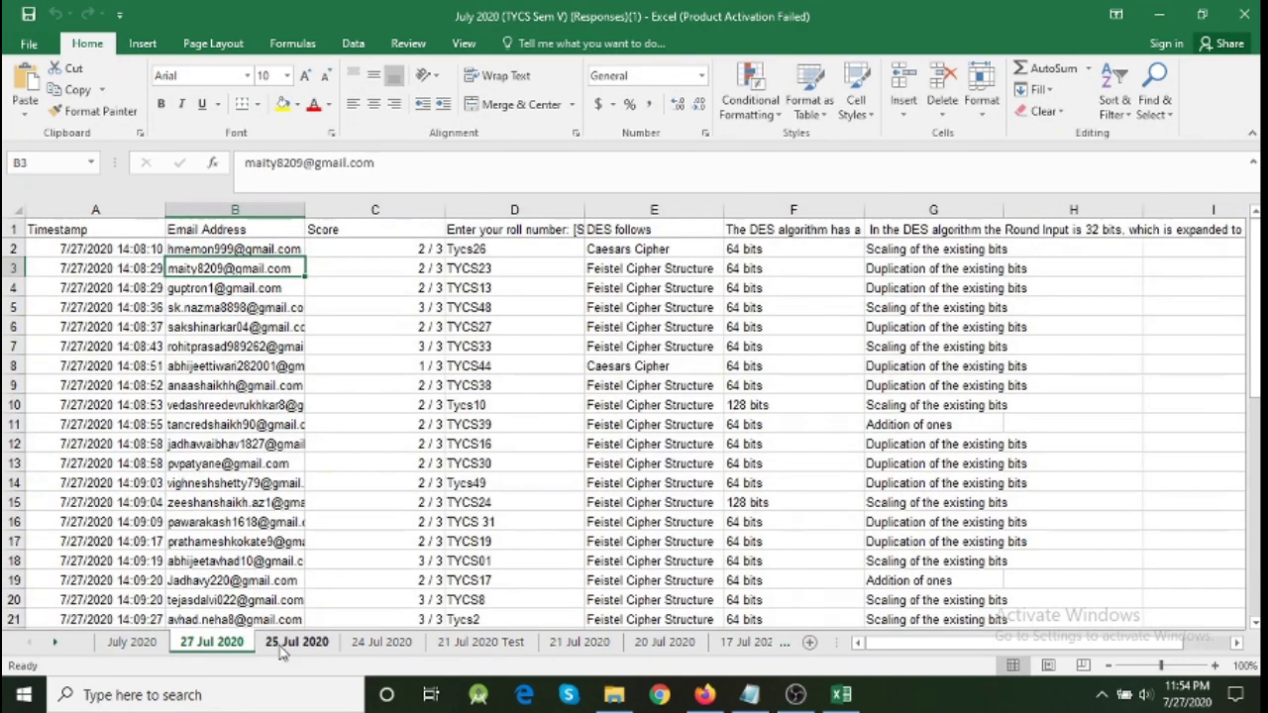
pyautogui.click(296, 642)
pyautogui.click(381, 642)
pyautogui.click(480, 641)
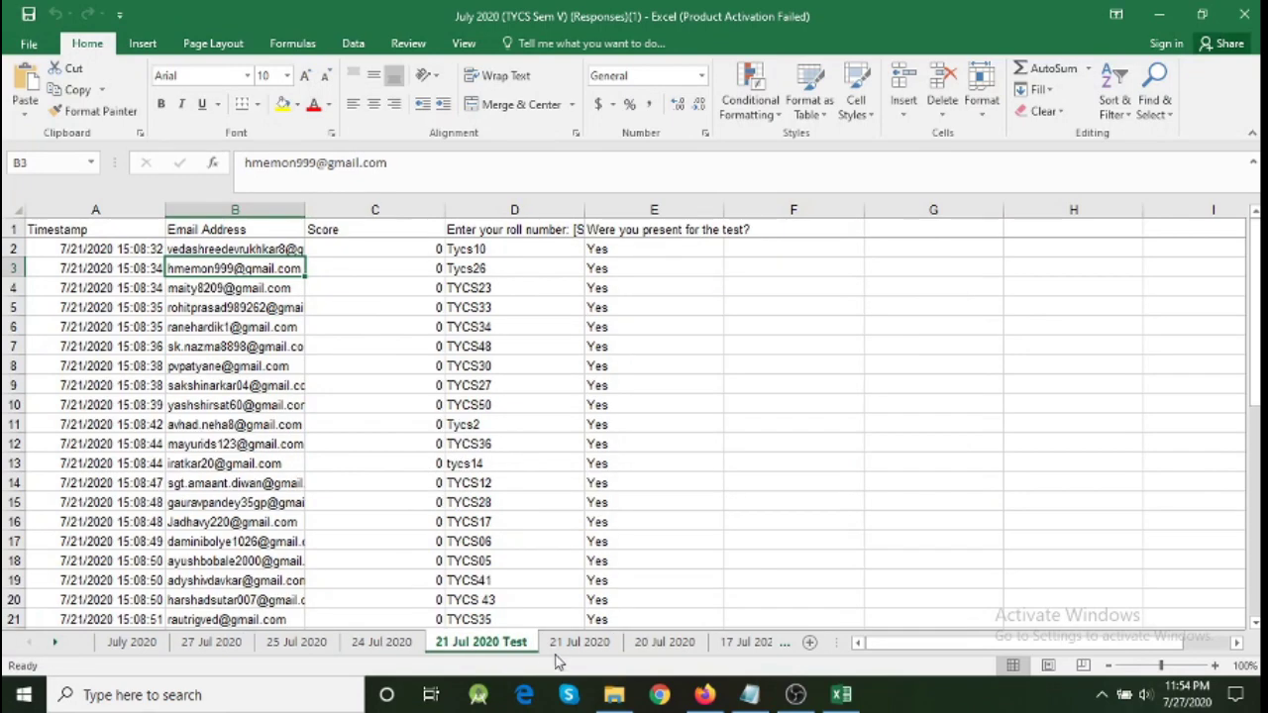
pyautogui.click(579, 642)
pyautogui.click(665, 642)
pyautogui.click(739, 643)
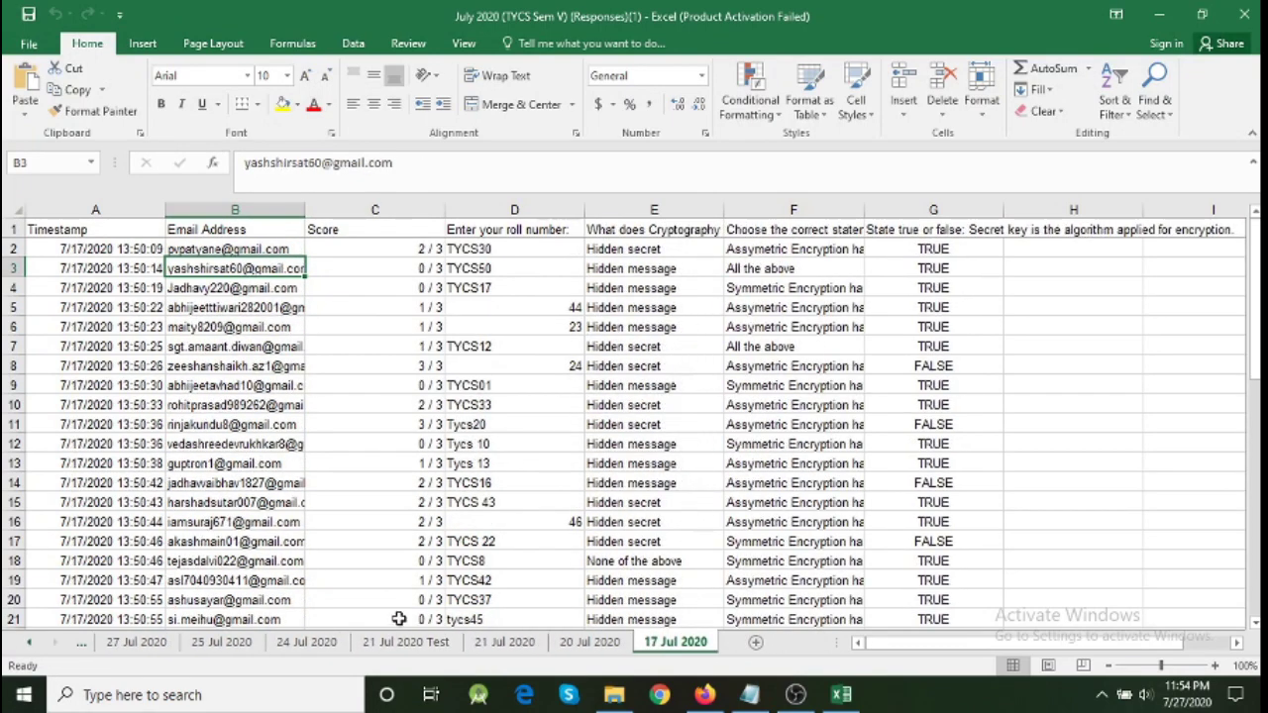
pyautogui.click(99, 643)
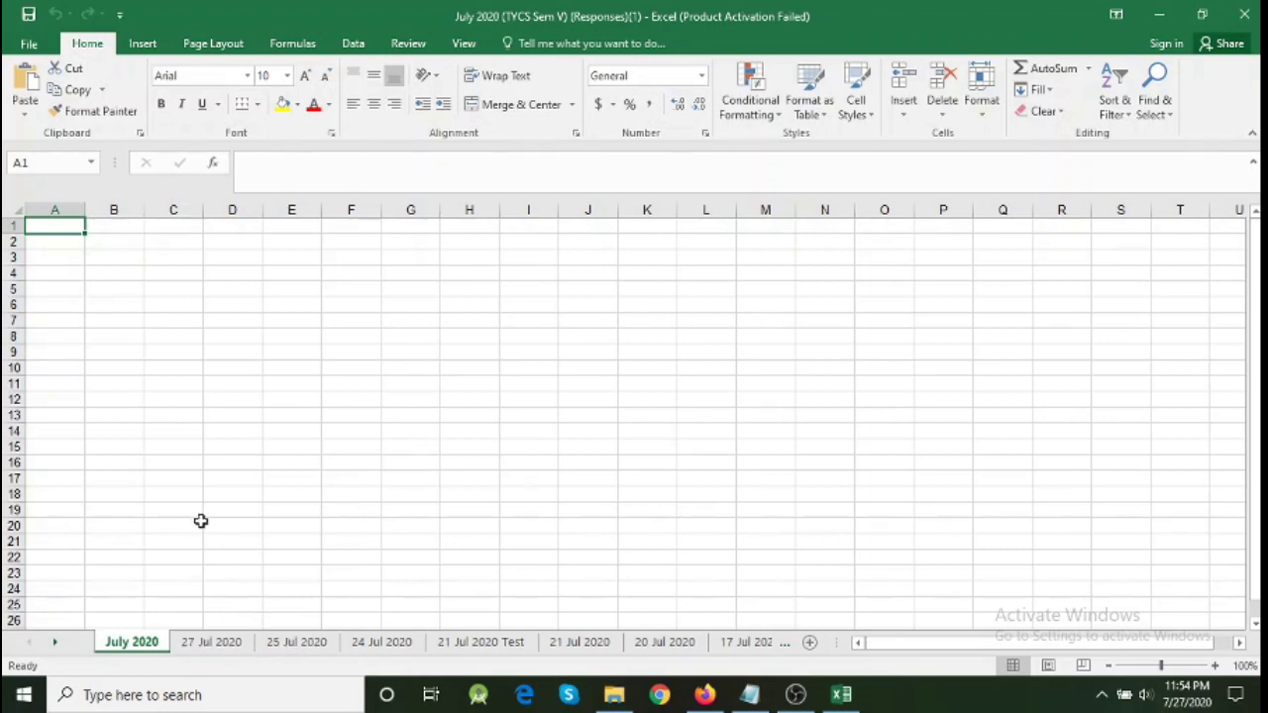
# Step: Enter '17 Jul 2020 as text in cell A2 of the July 2020 sheet, checking the earliest dated sheet for the date
pyautogui.press('Return')
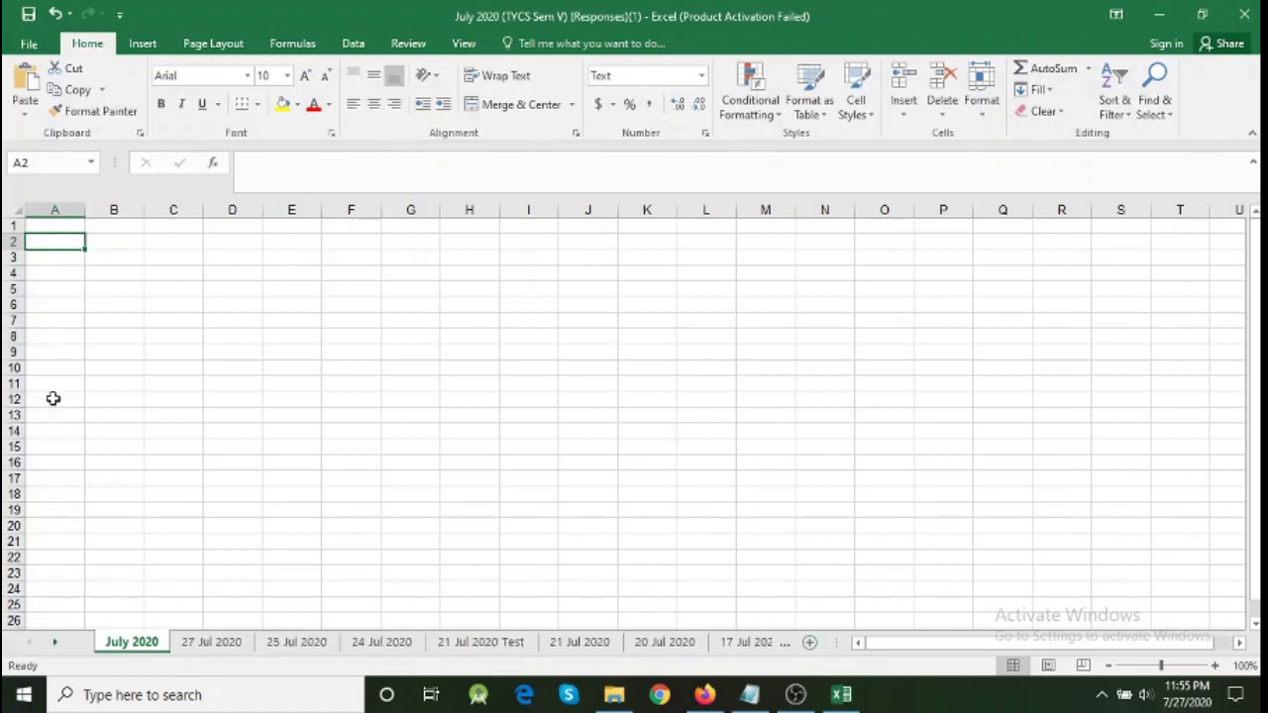
pyautogui.click(761, 649)
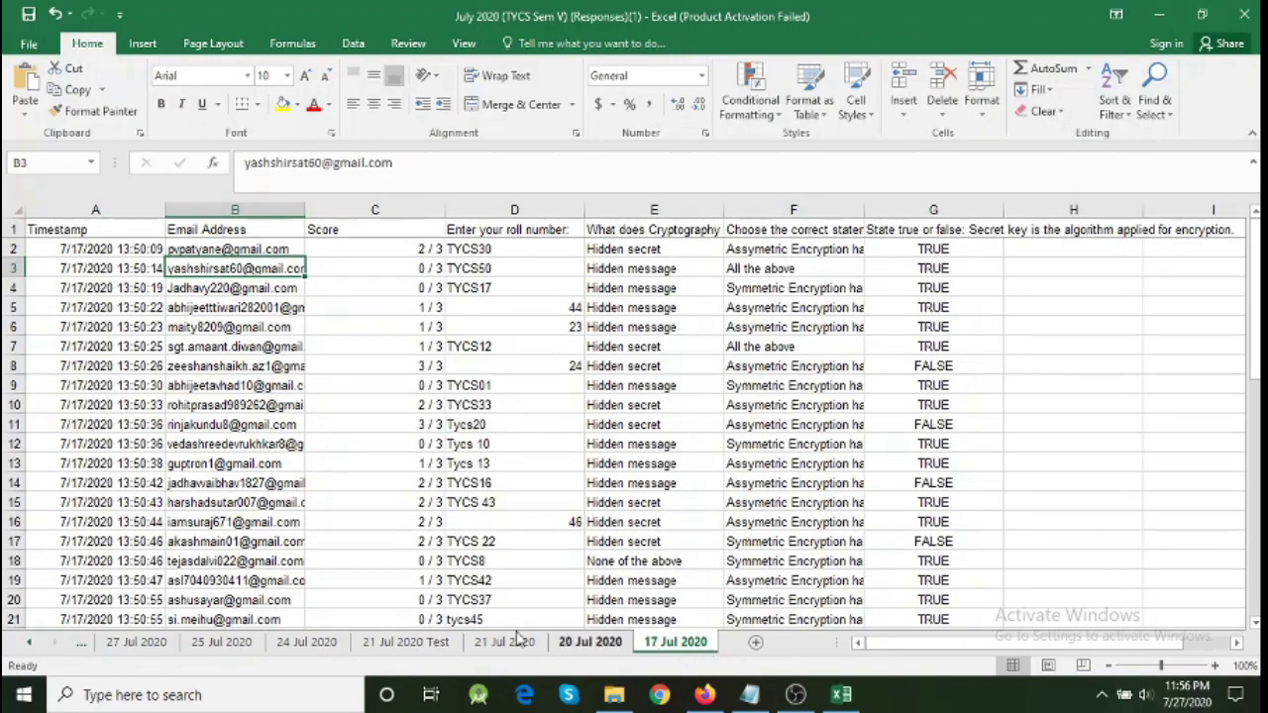
pyautogui.click(83, 651)
pyautogui.click(109, 644)
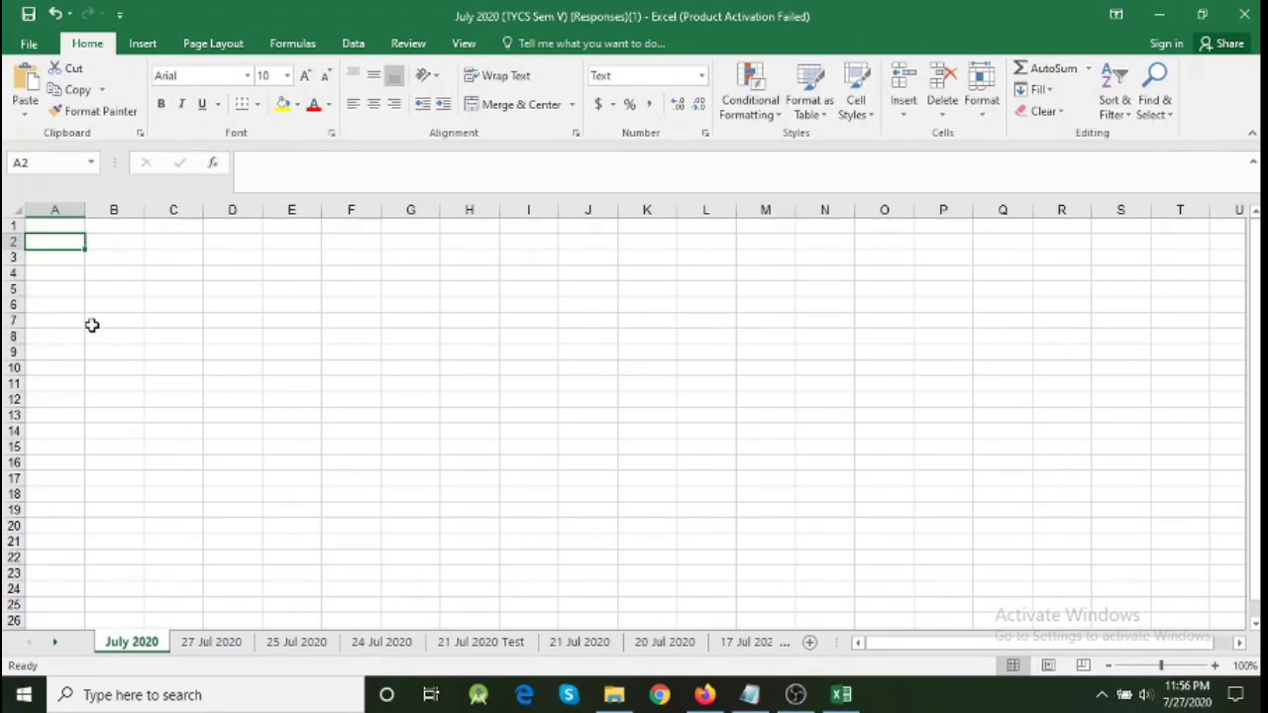
pyautogui.write('17')
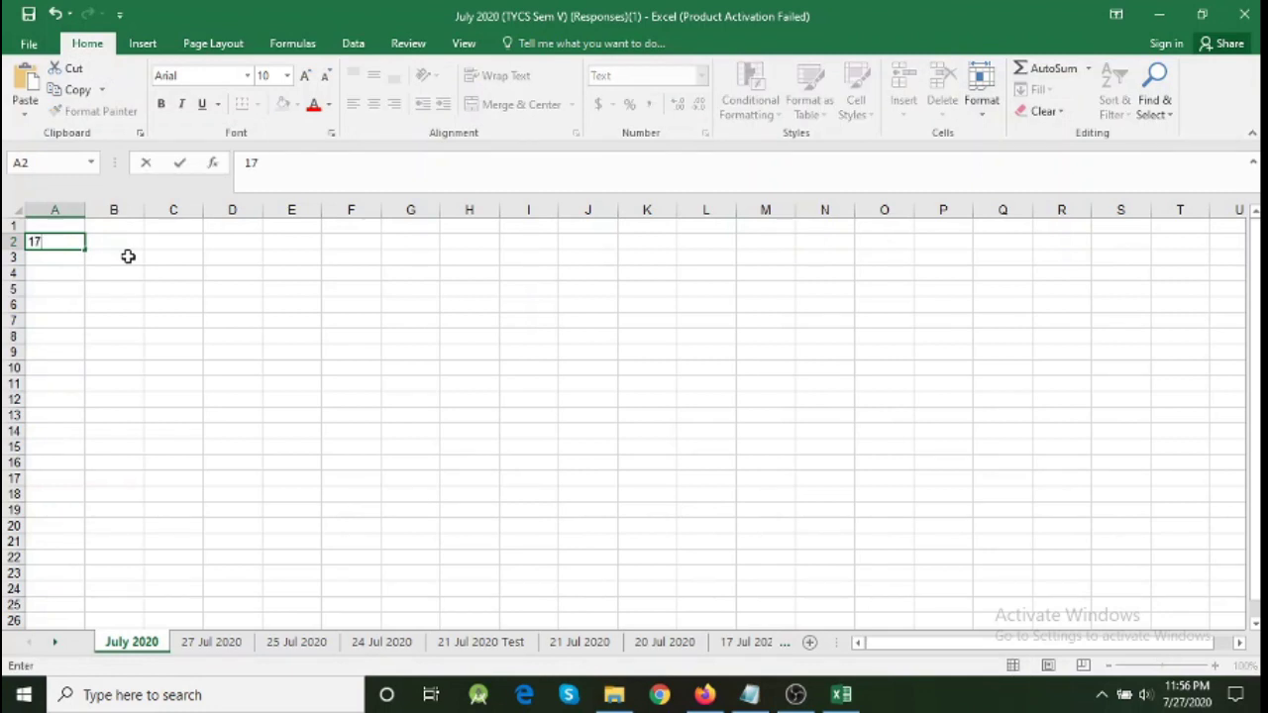
pyautogui.write(' Jul 2020')
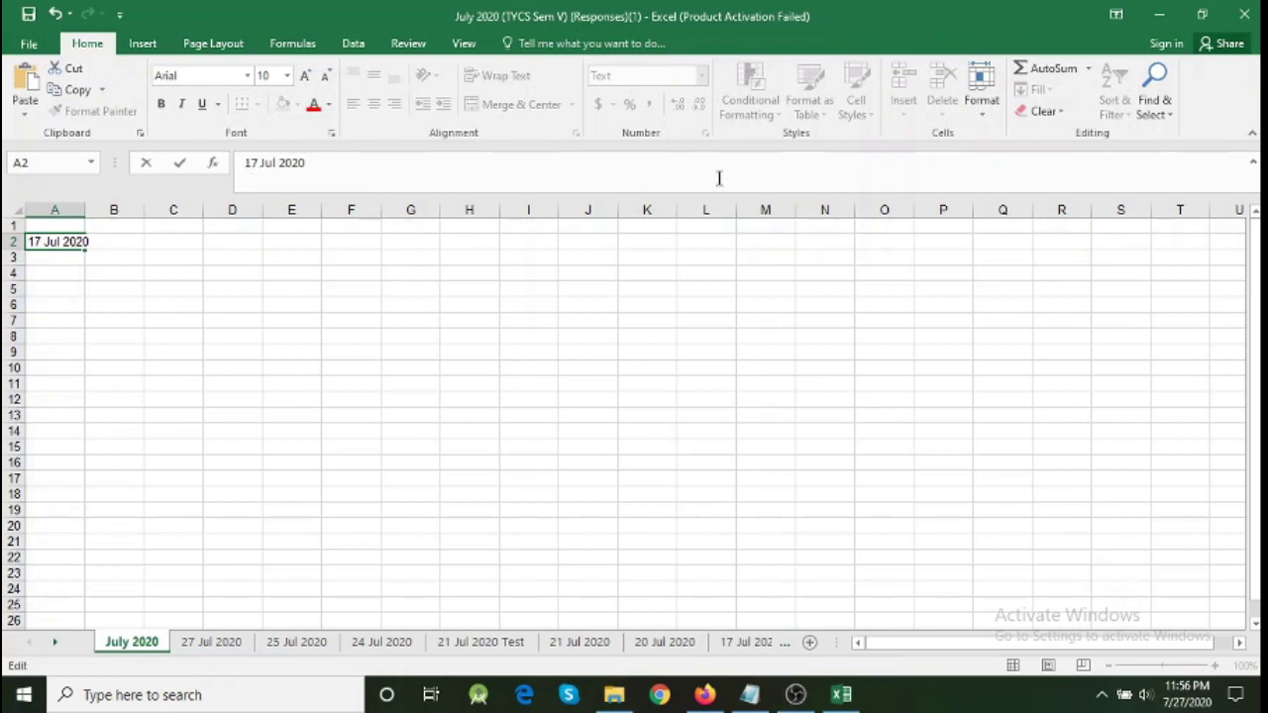
pyautogui.press('Home')
pyautogui.write("'")
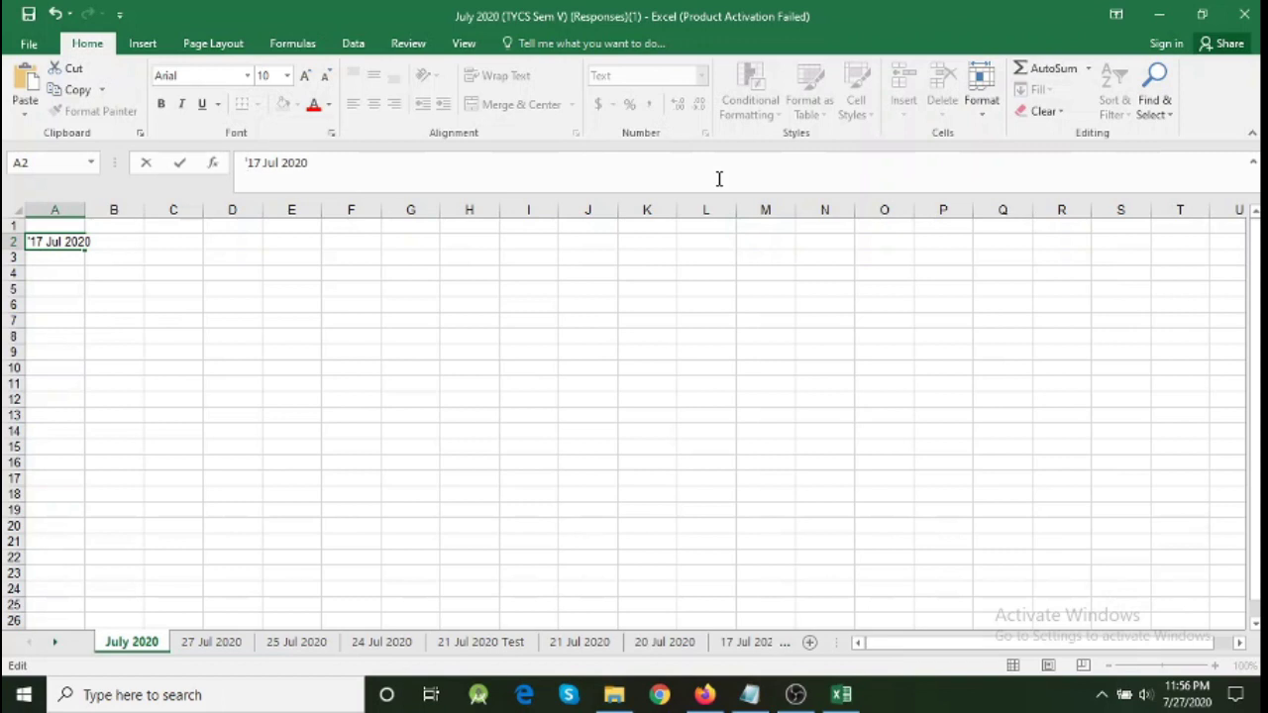
pyautogui.press('Return')
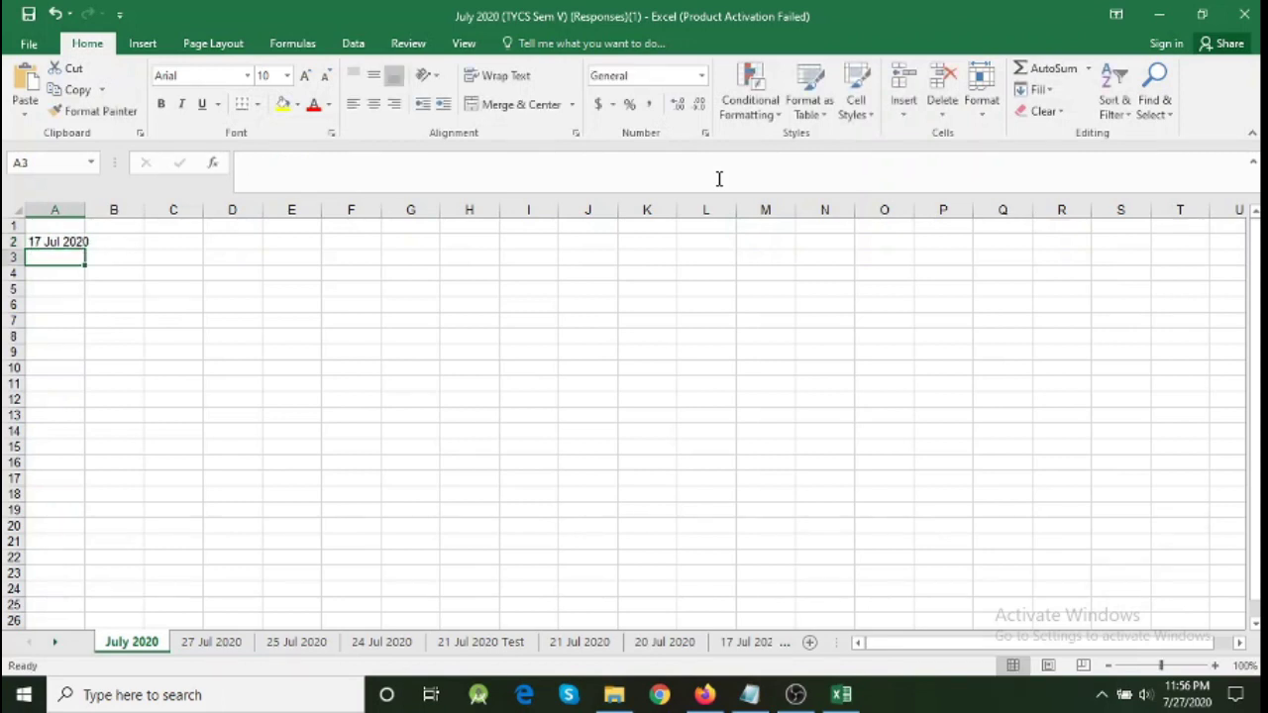
# Step: Widen column A slightly and fill the date series from A2 down to A8
pyautogui.moveTo(85, 210); pyautogui.dragTo(93, 210)
pyautogui.click(77, 238)
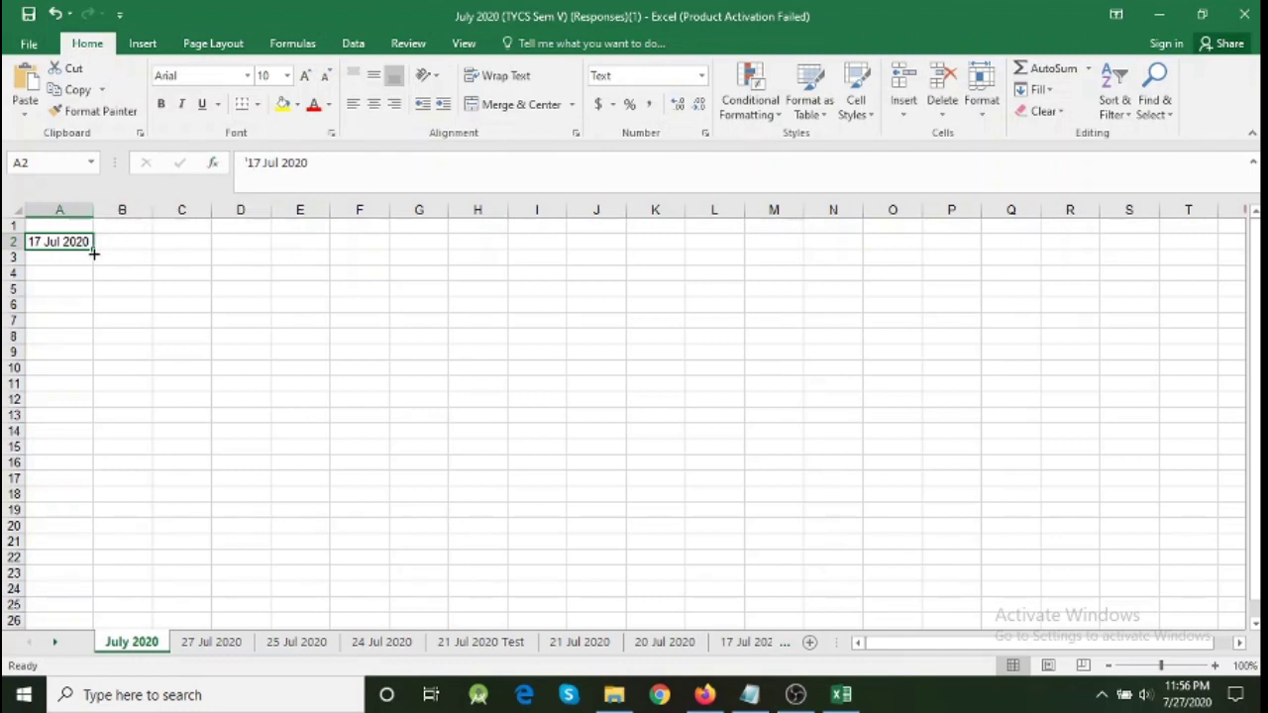
pyautogui.moveTo(93, 254); pyautogui.dragTo(97, 339)
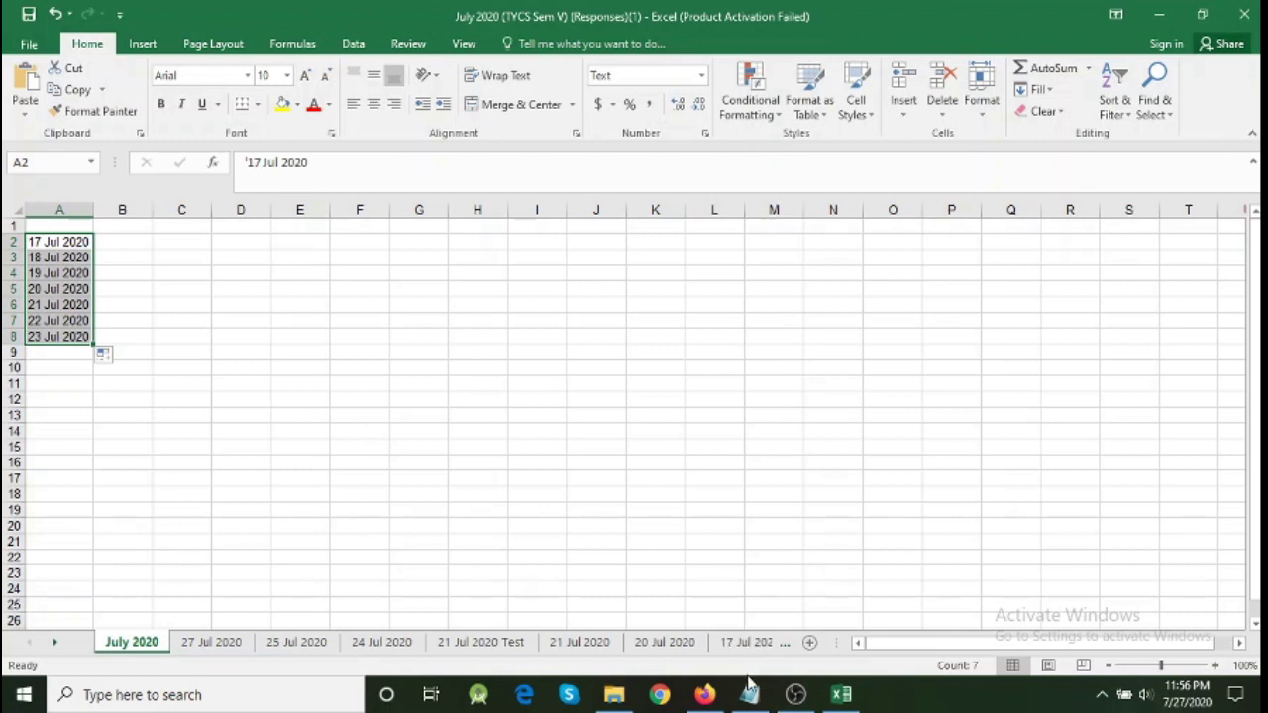
# Step: Change the date in A3 to 20 Jul 2020 and the date in A4 to 21 Jul 2020
pyautogui.click(84, 258)
pyautogui.click(252, 164)
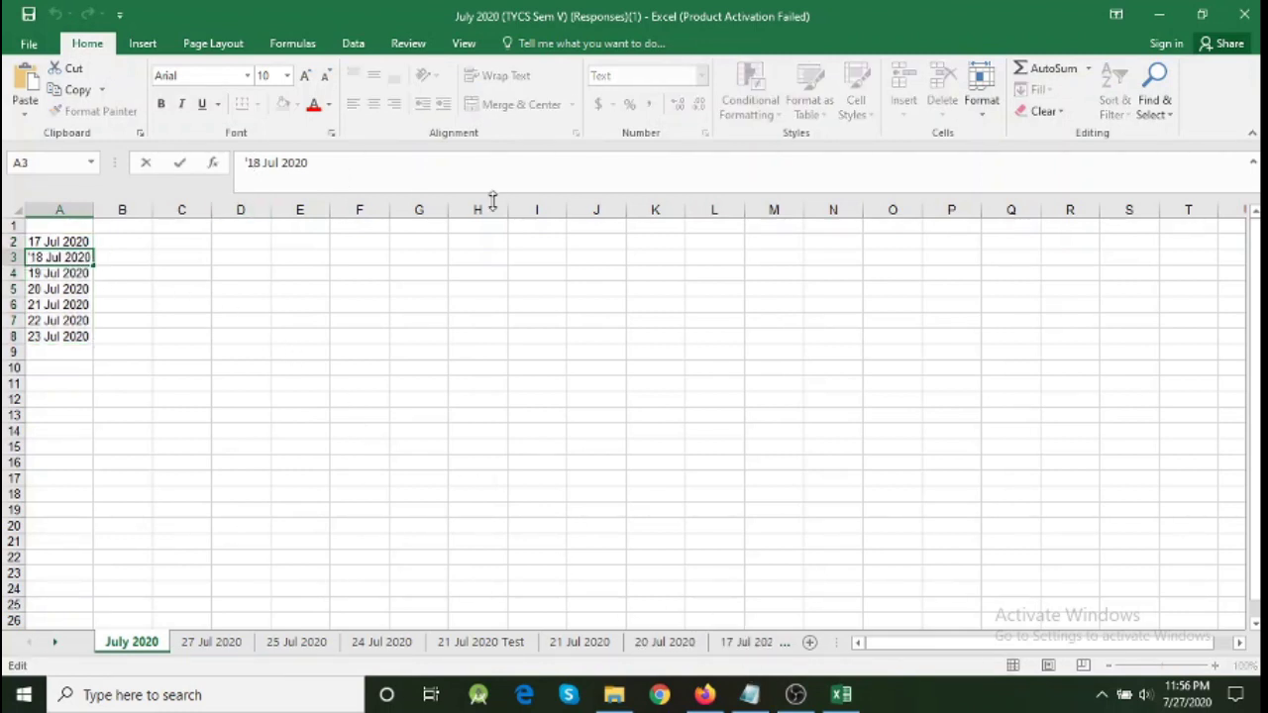
pyautogui.press('BackSpace')
pyautogui.press('BackSpace')
pyautogui.write('20')
pyautogui.press('Return')
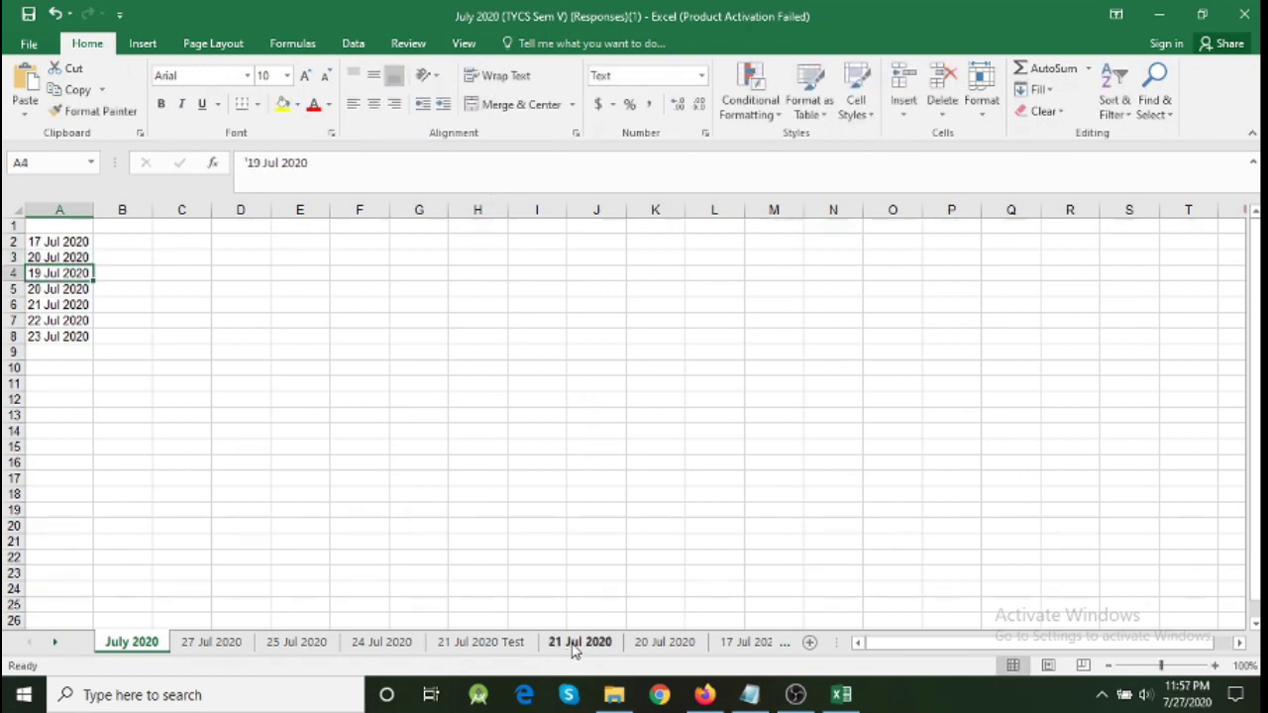
pyautogui.click(259, 164)
pyautogui.press('BackSpace')
pyautogui.press('BackSpace')
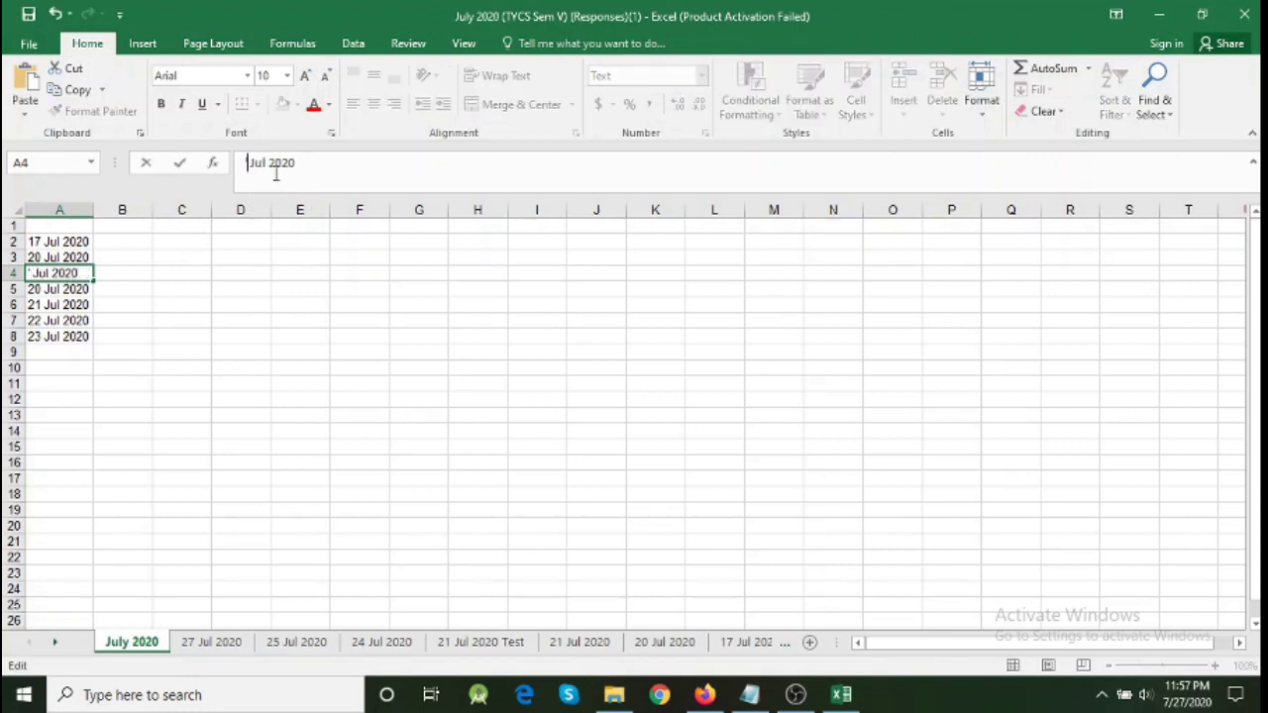
pyautogui.write('21')
pyautogui.press('Return')
# Step: Change the entry in A5 to 21 Jul 2020 Test
pyautogui.click(265, 162)
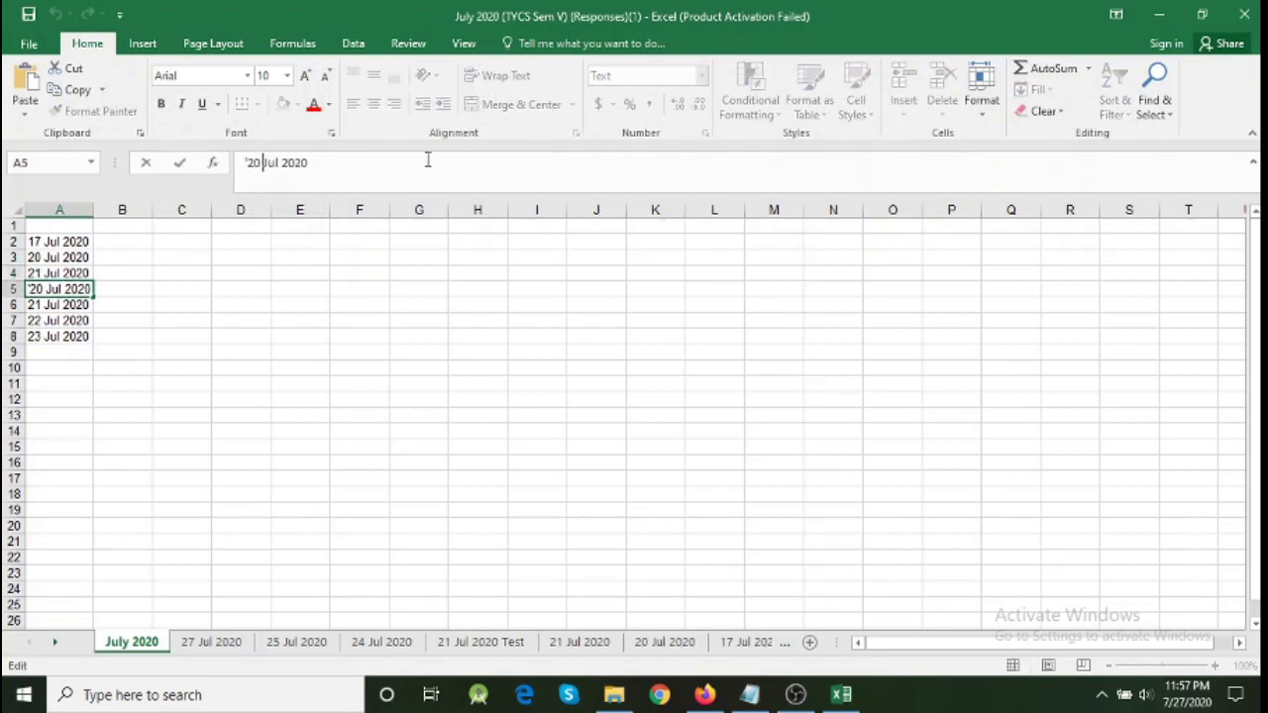
pyautogui.press('BackSpace')
pyautogui.write('1')
pyautogui.click(496, 154)
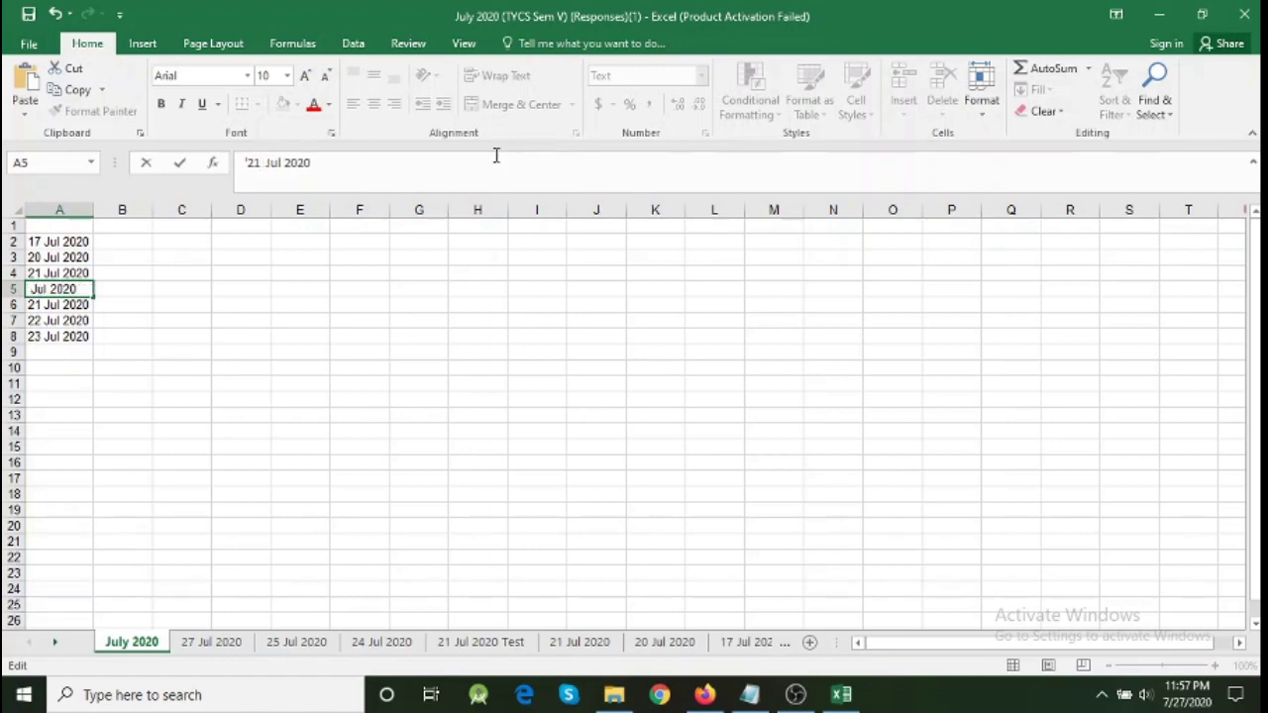
pyautogui.write('Test')
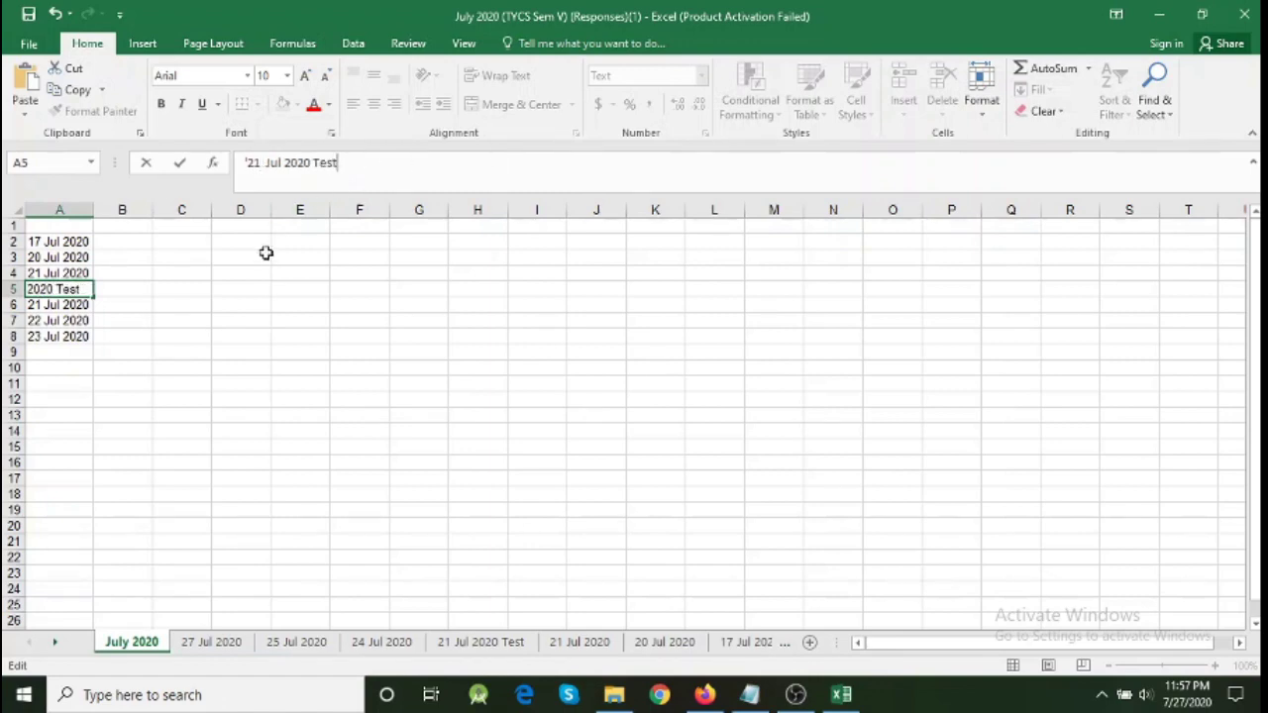
pyautogui.press('Return')
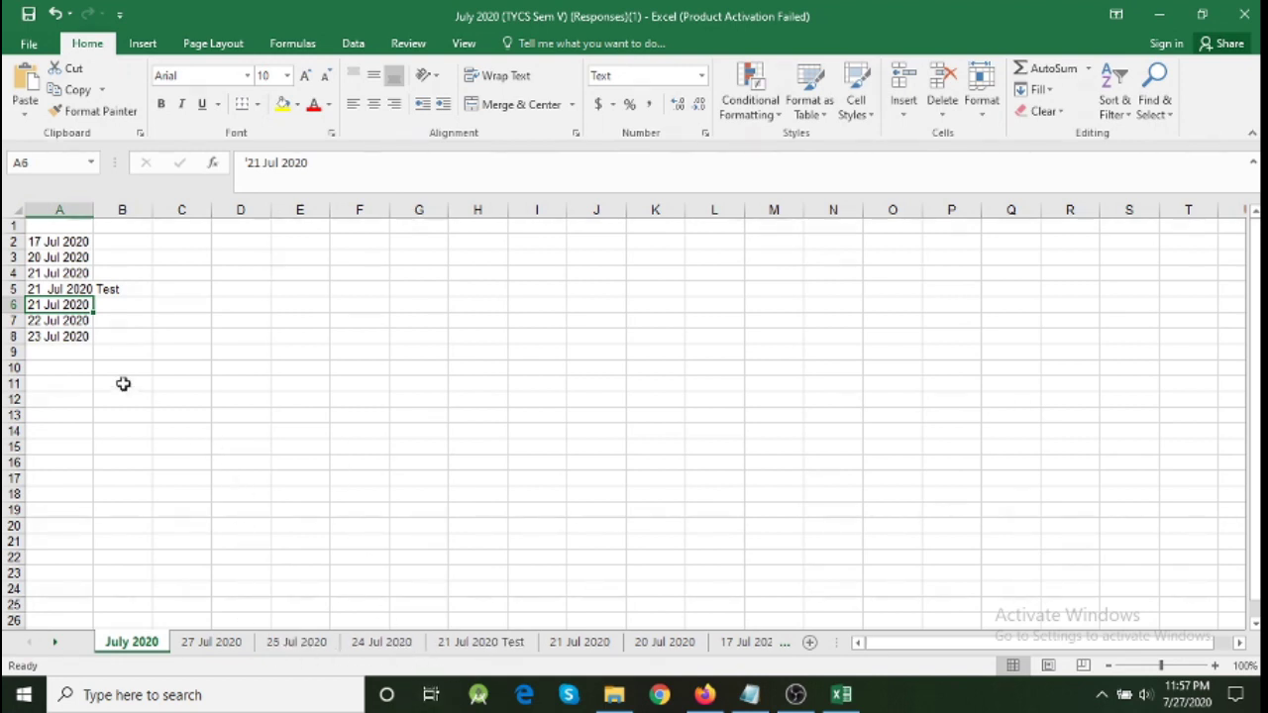
# Step: Change the date in A6 to 24 Jul 2020 and the date in A7 to 25 Jul 2020
pyautogui.click(262, 163)
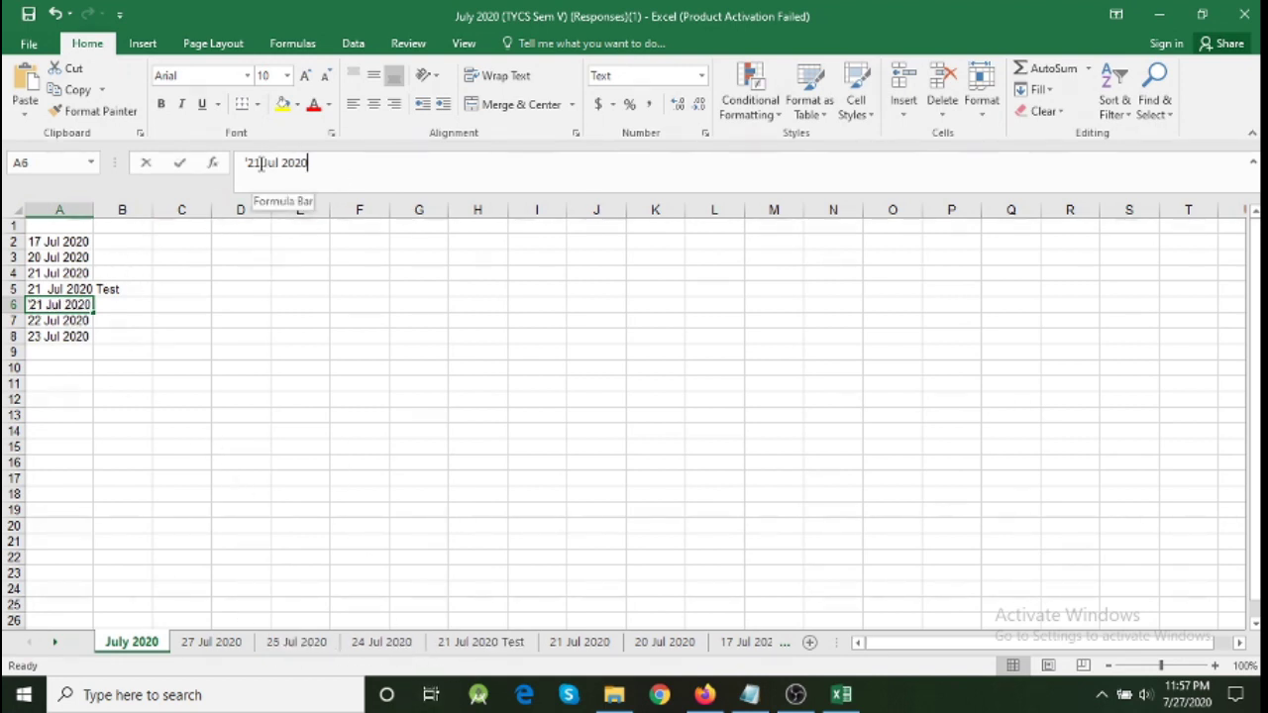
pyautogui.press('BackSpace')
pyautogui.write('4')
pyautogui.press('Return')
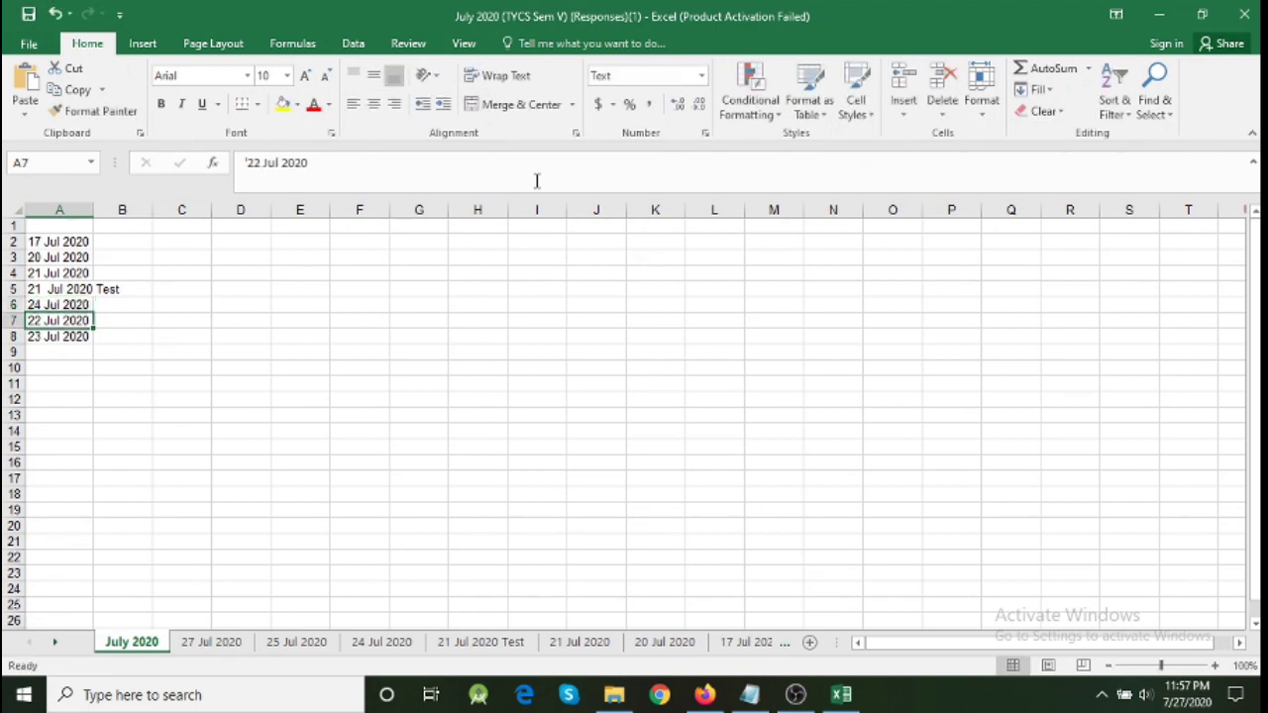
pyautogui.click(256, 162)
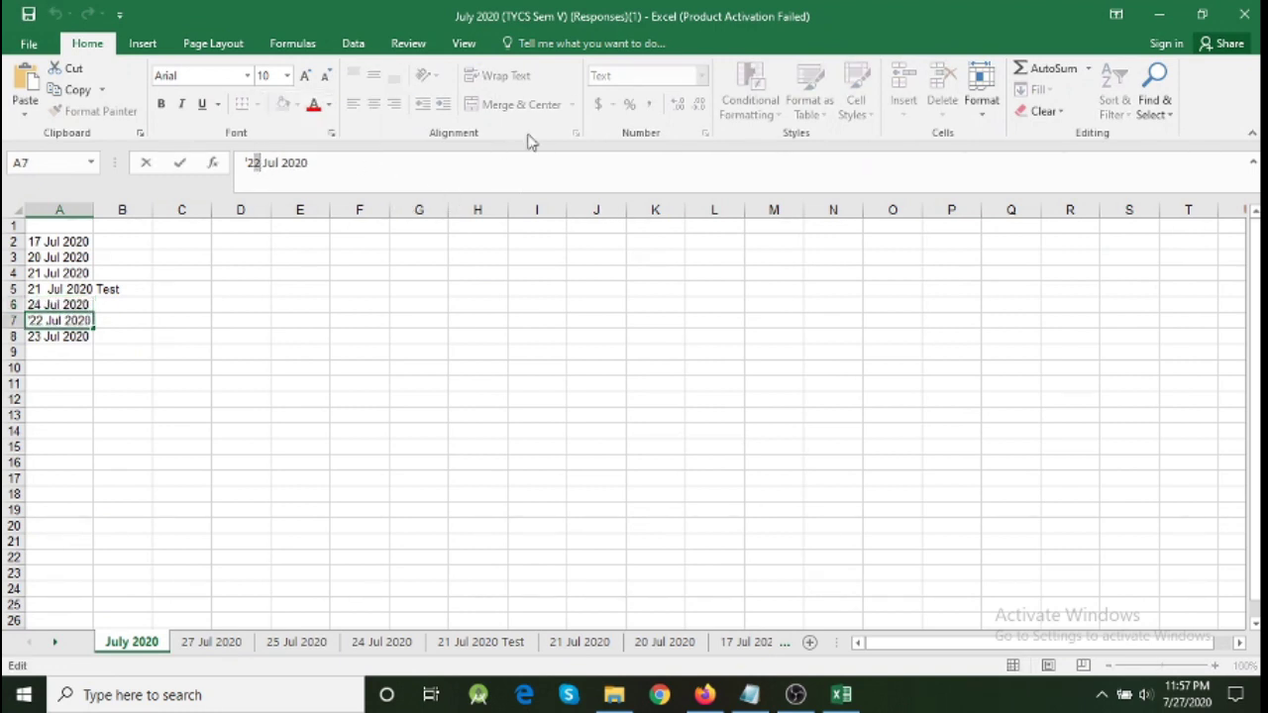
pyautogui.press('Return')
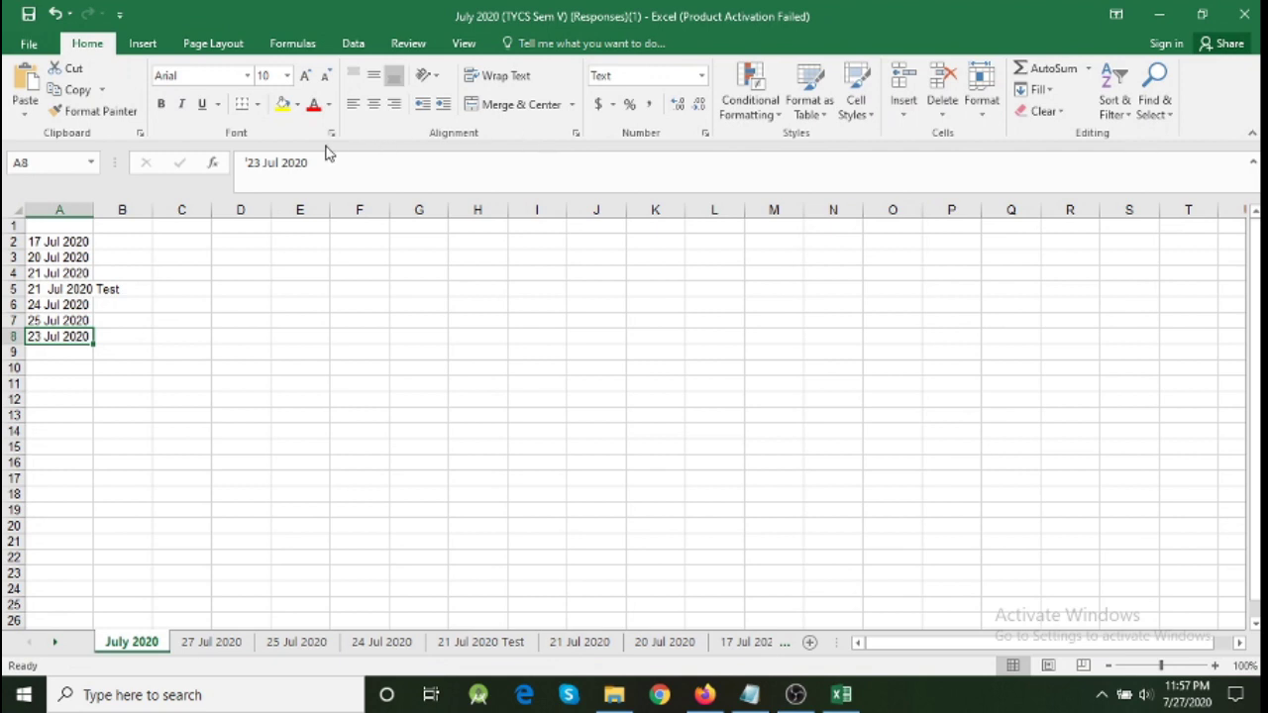
# Step: Change the date in A8 to 27 Jul 2020 and fit column A's width to its entries
pyautogui.click(250, 163)
pyautogui.press('BackSpace')
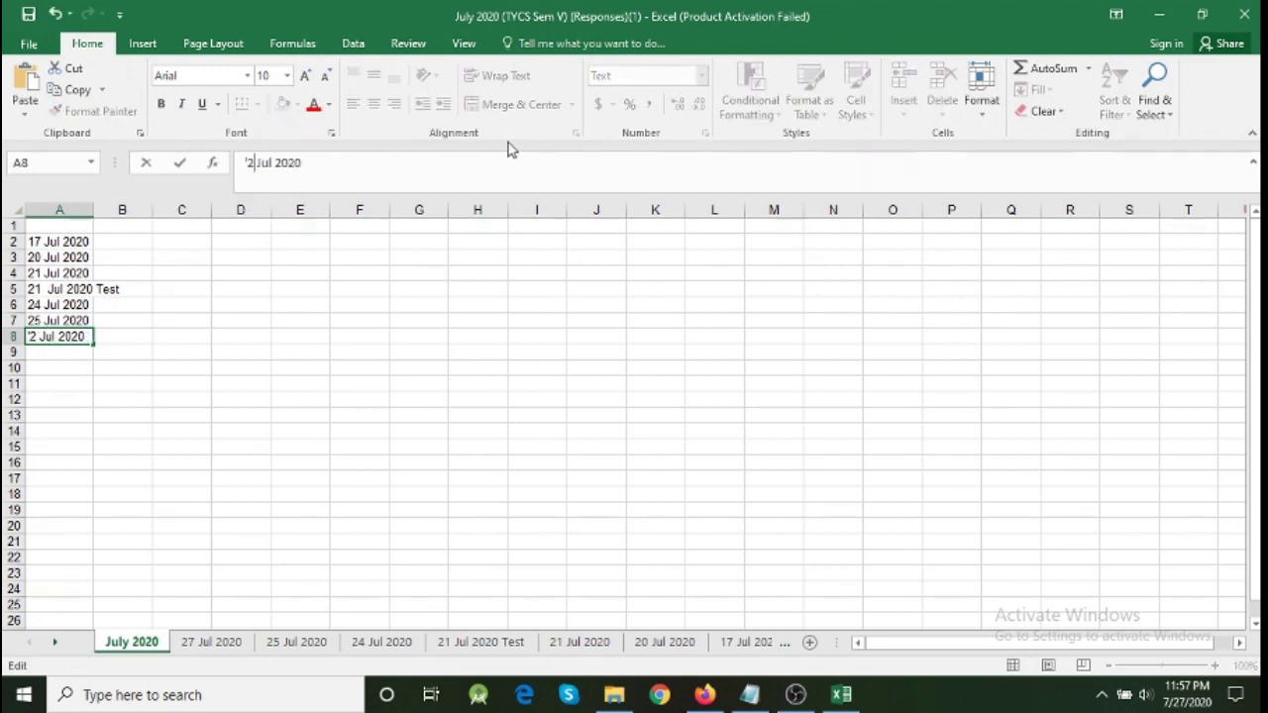
pyautogui.write('7')
pyautogui.press('Return')
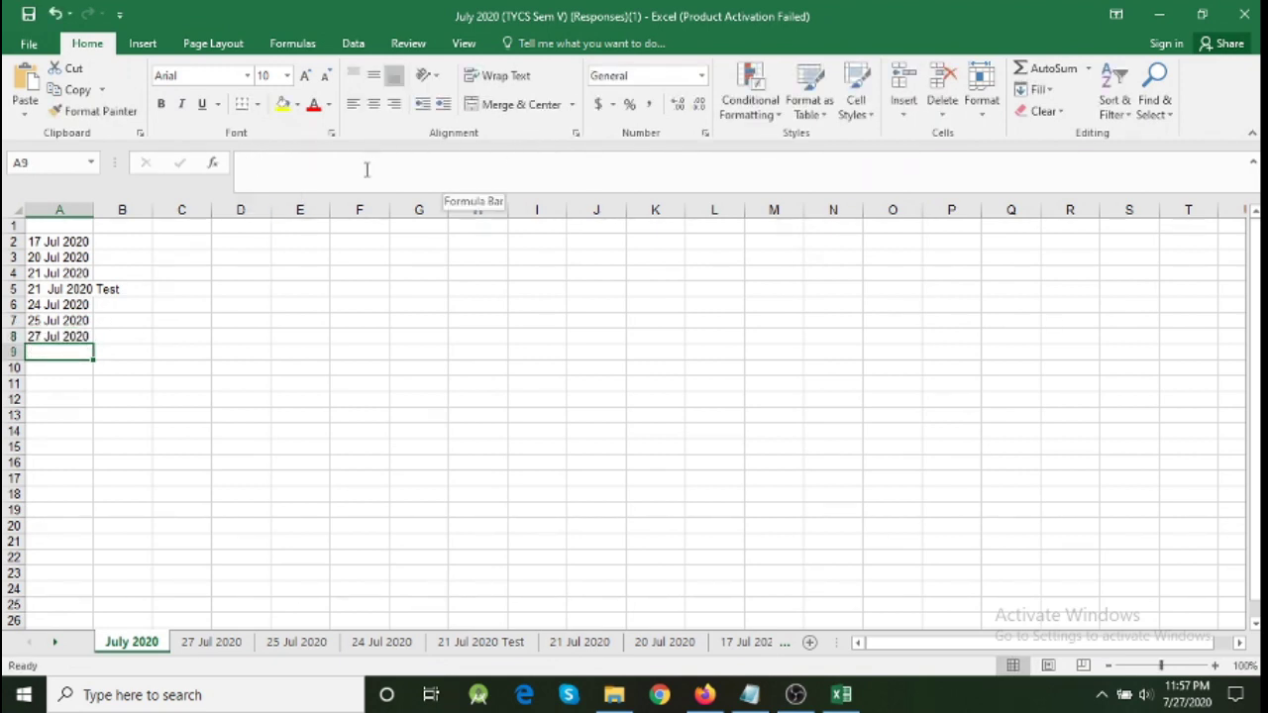
pyautogui.doubleClick(97, 211)
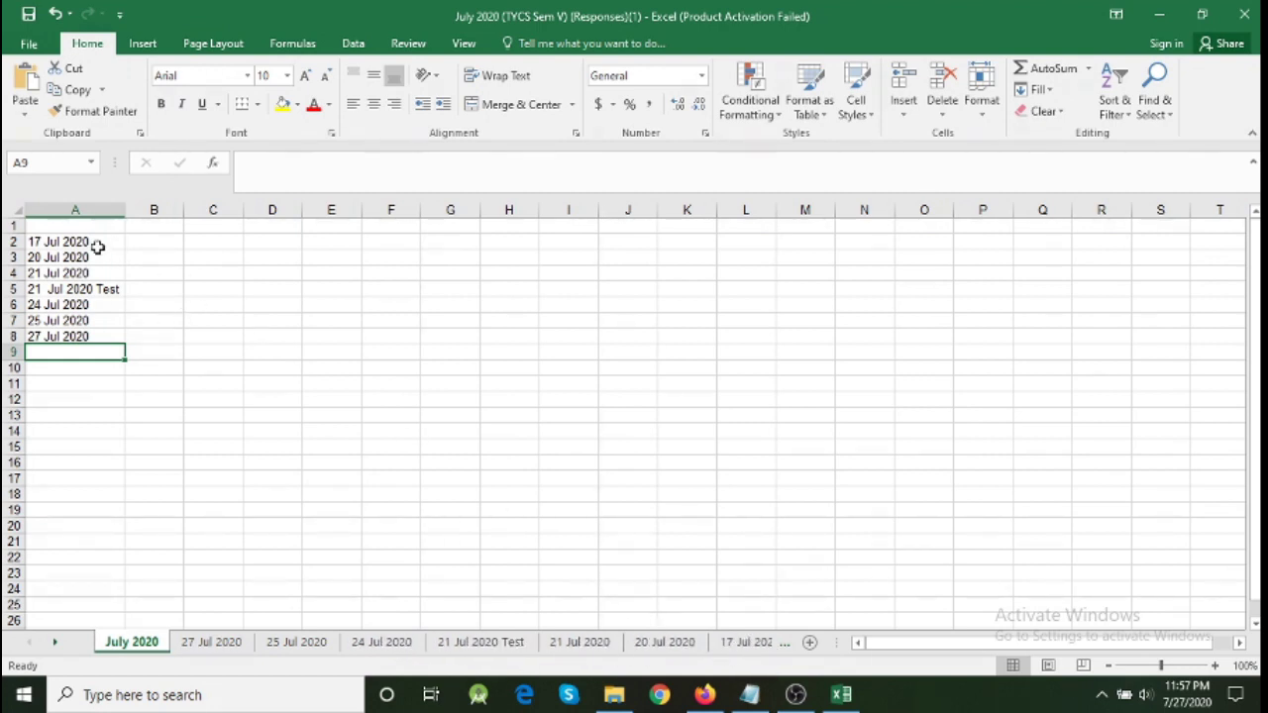
pyautogui.moveTo(95, 242); pyautogui.dragTo(91, 335)
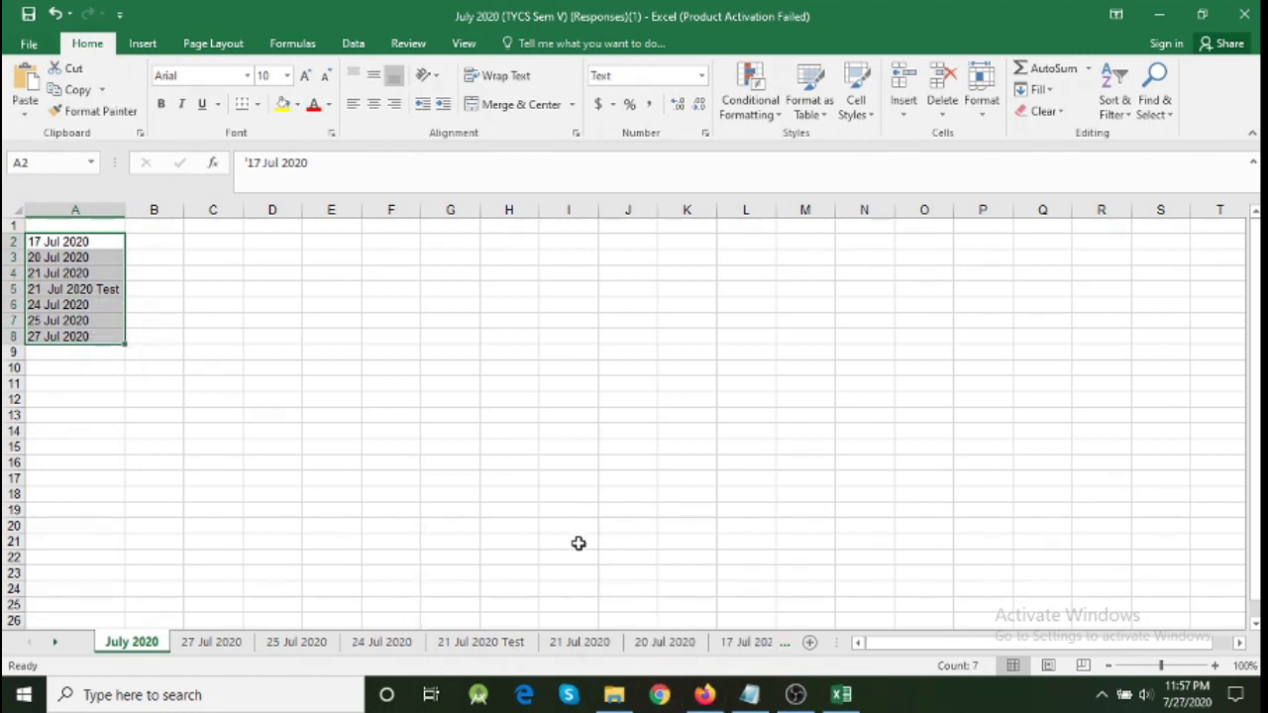
pyautogui.click(172, 246)
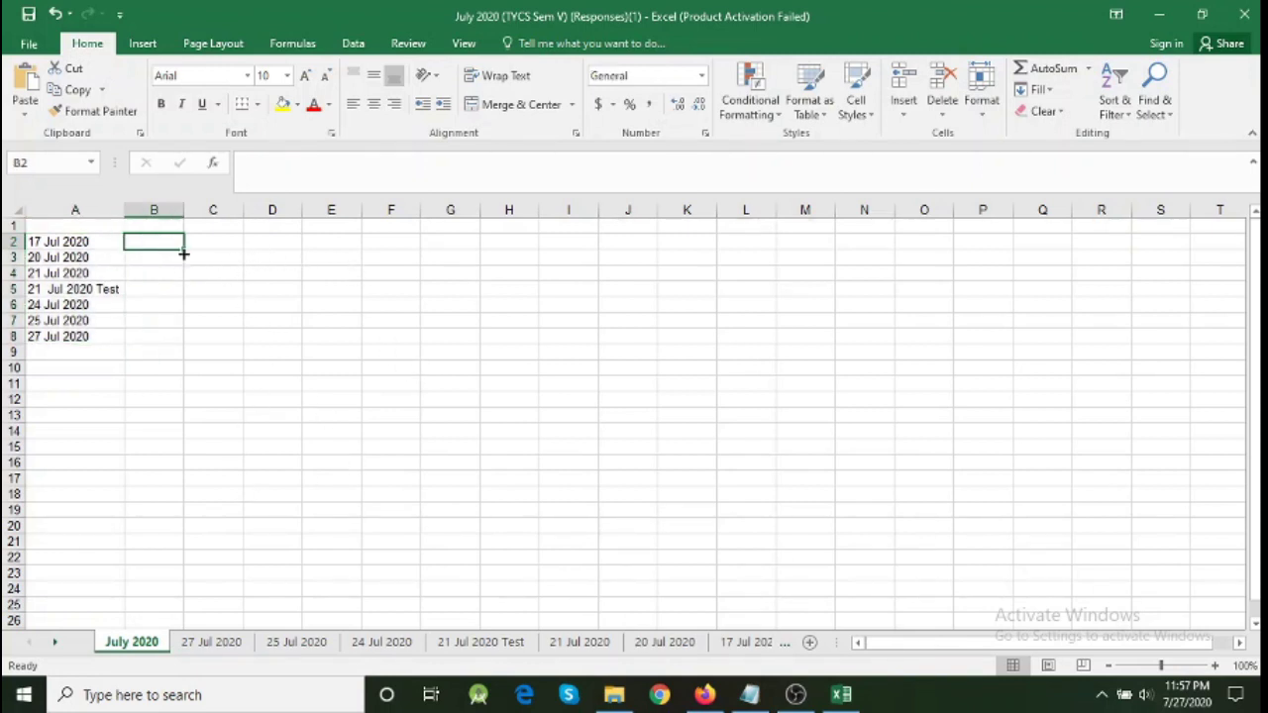
# Step: Fit the Email Address column's width to its contents on the 25 Jul 2020 and 24 Jul 2020 sheets
pyautogui.click(298, 645)
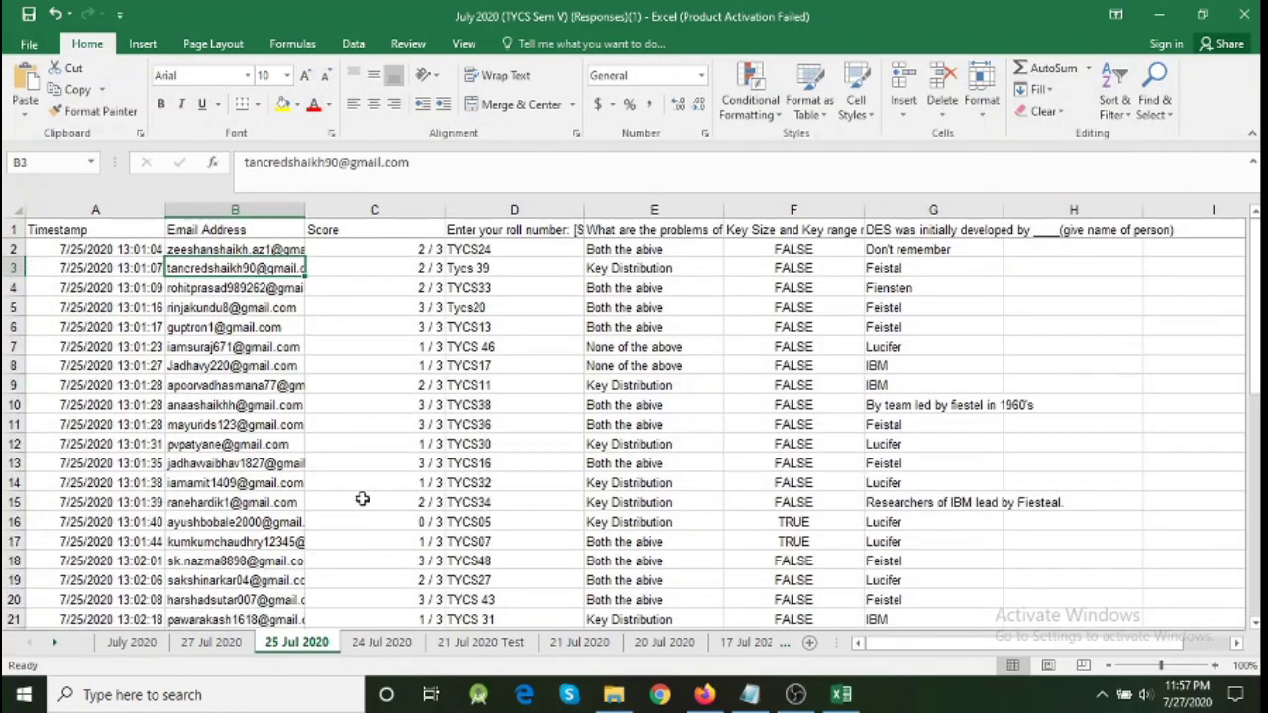
pyautogui.doubleClick(304, 209)
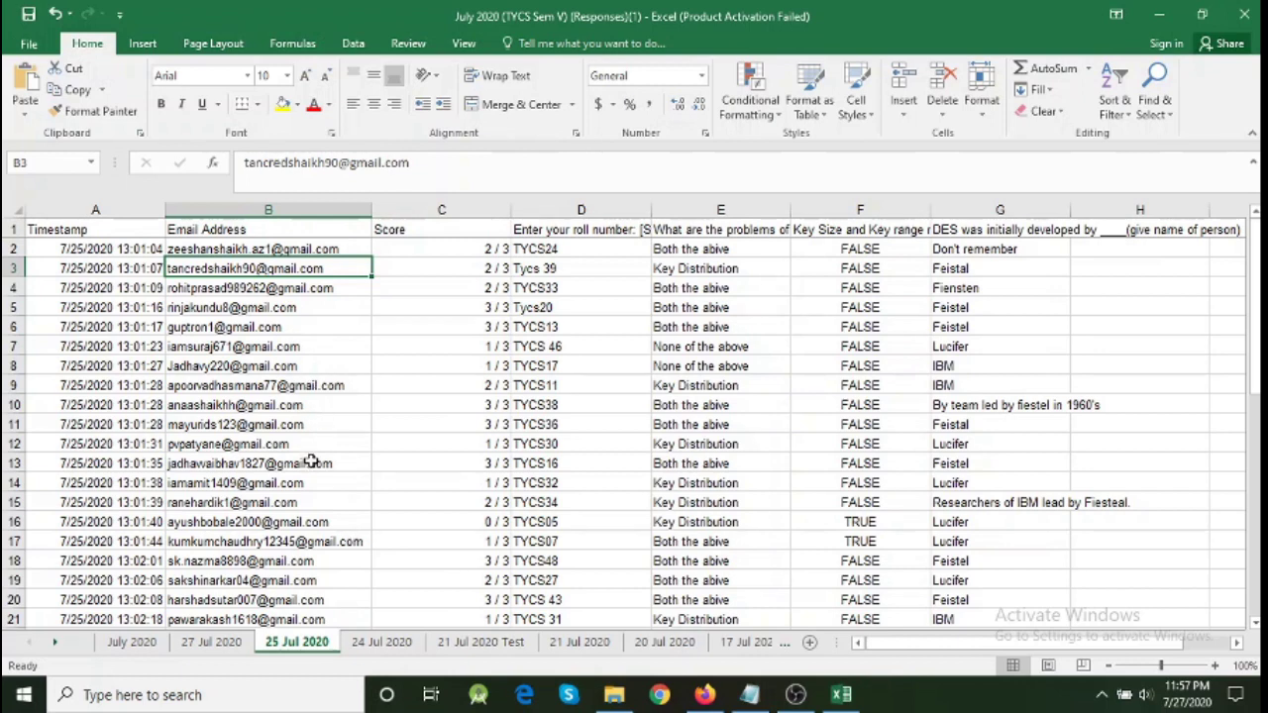
pyautogui.click(571, 254)
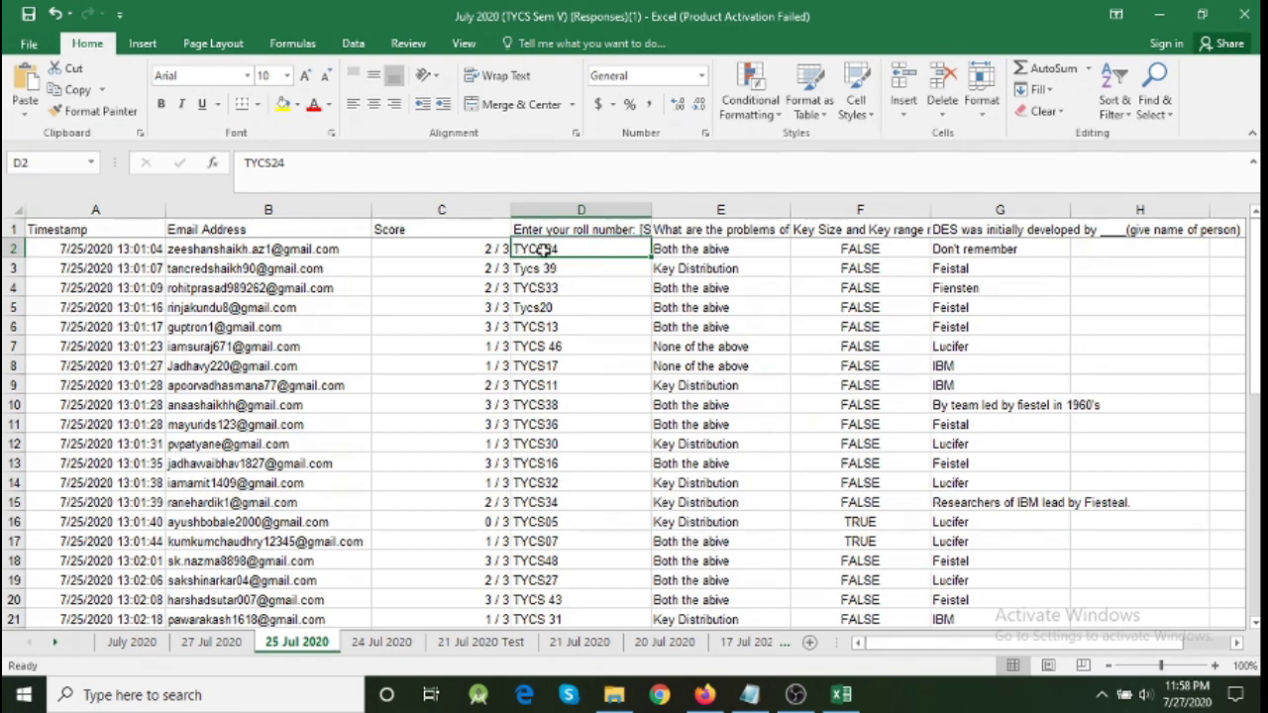
pyautogui.click(382, 642)
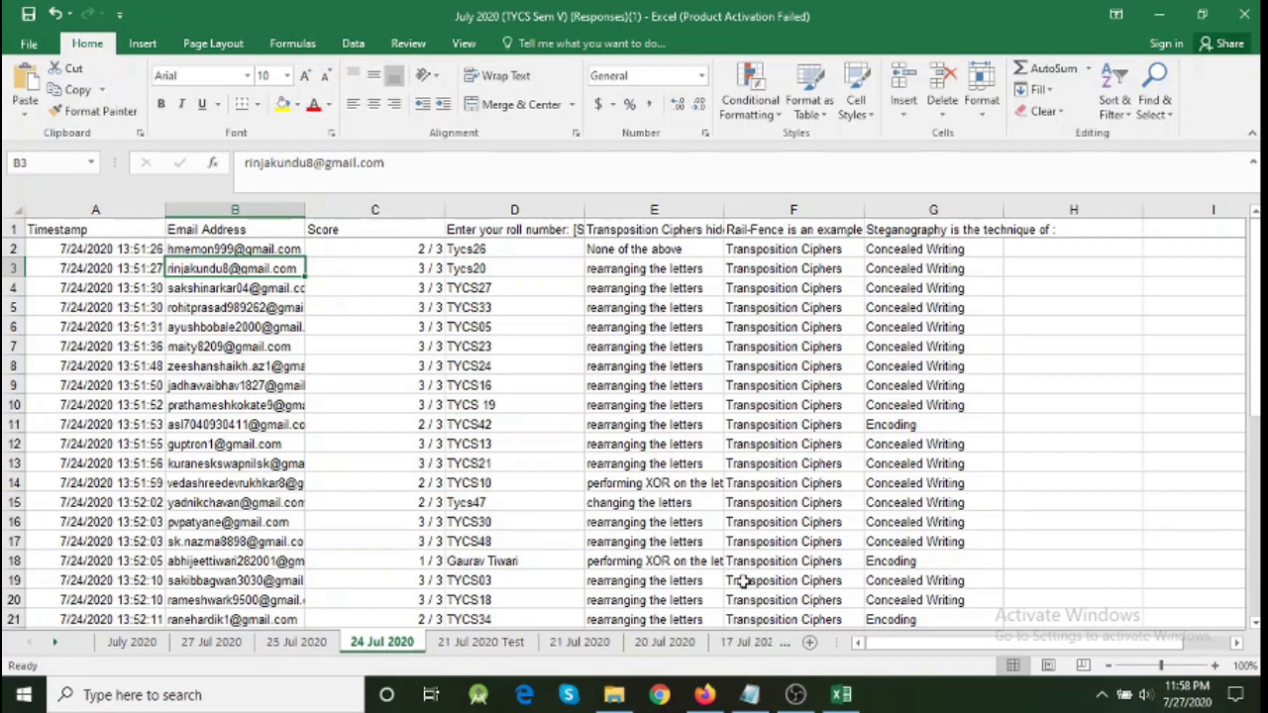
pyautogui.doubleClick(305, 209)
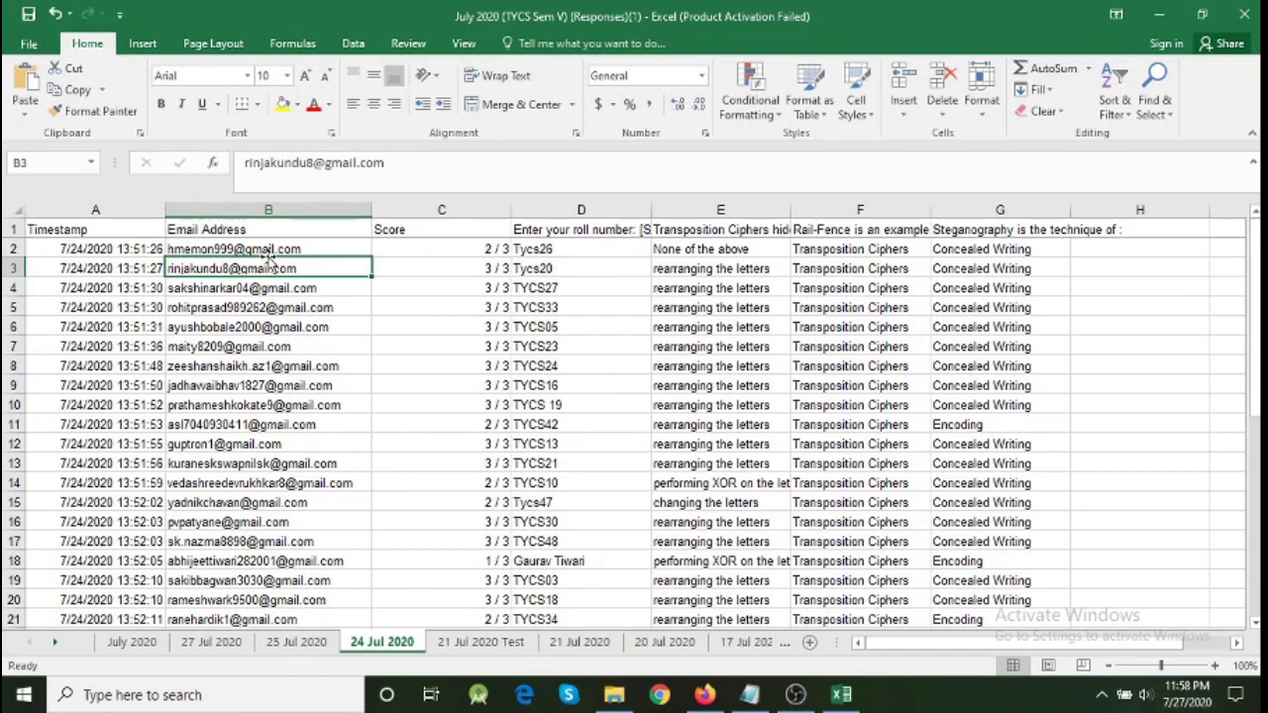
pyautogui.click(277, 347)
pyautogui.click(296, 500)
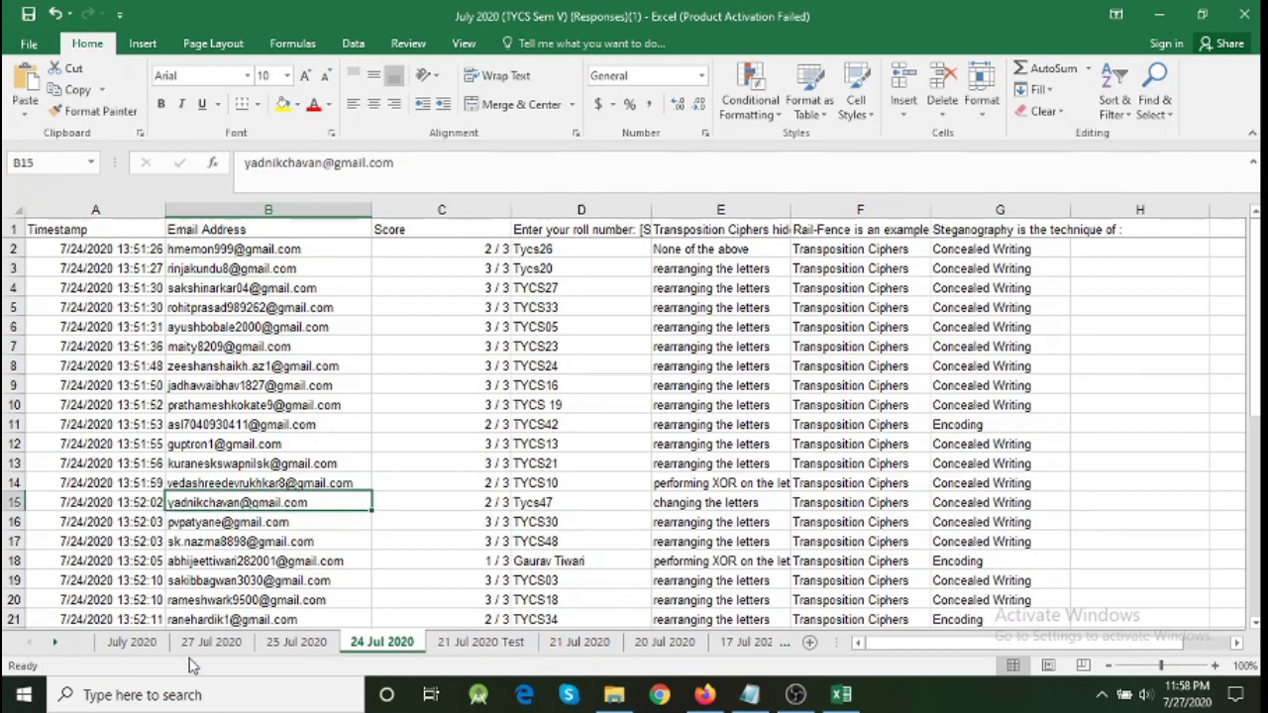
# Step: Revisit the July 2020 and 25 Jul 2020 sheets, then look through the 20 Jul 2020 responses down to the last entry
pyautogui.click(151, 649)
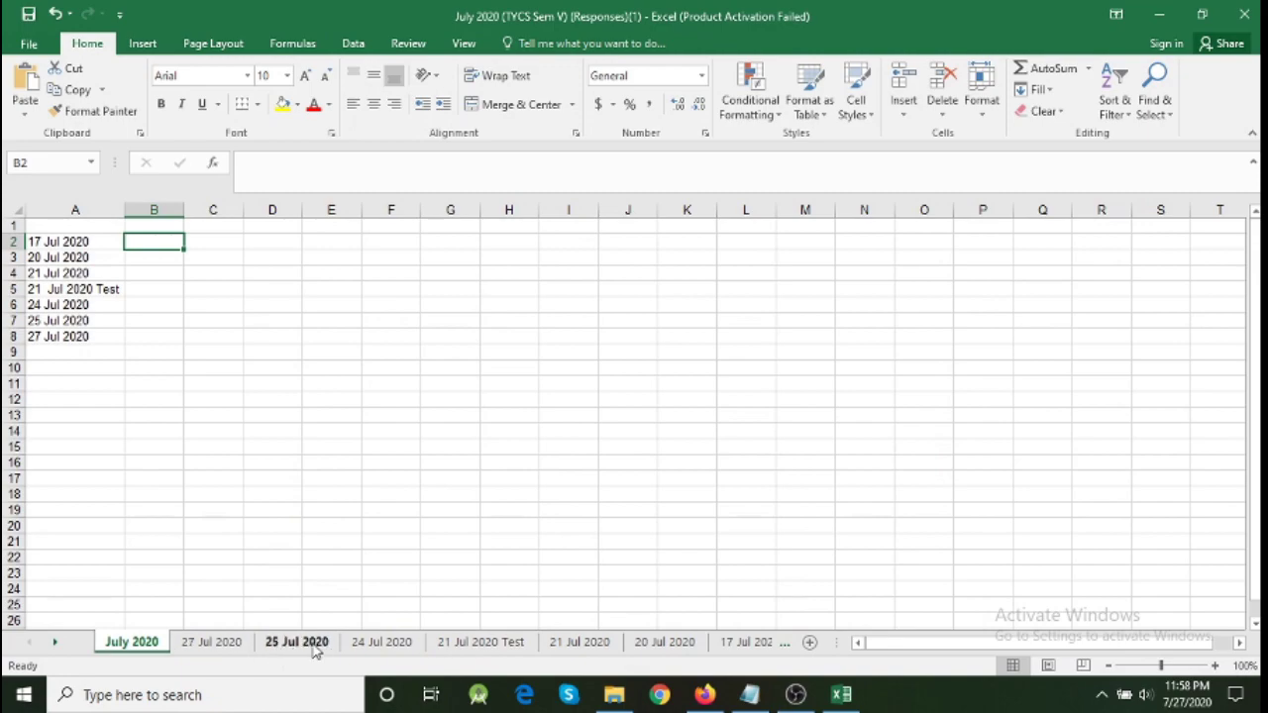
pyautogui.click(297, 644)
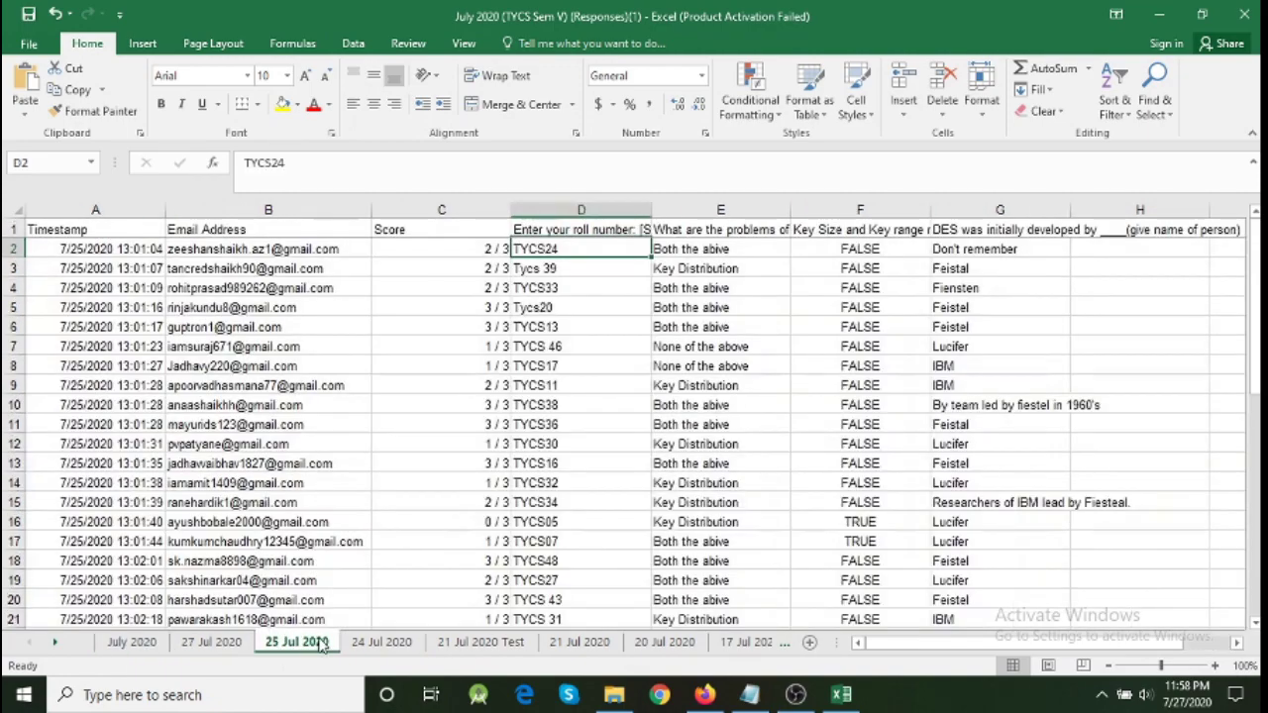
pyautogui.click(696, 644)
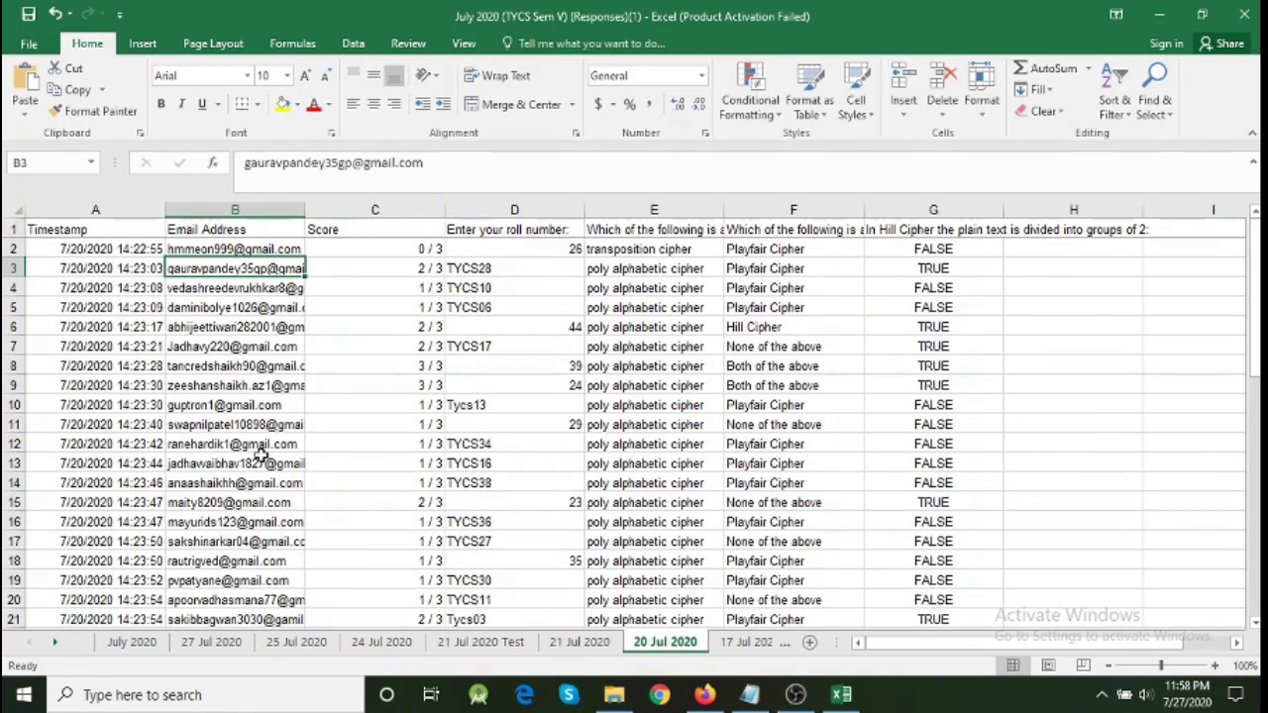
pyautogui.scroll(-4, 262, 455)
pyautogui.scroll(-9, 282, 463)
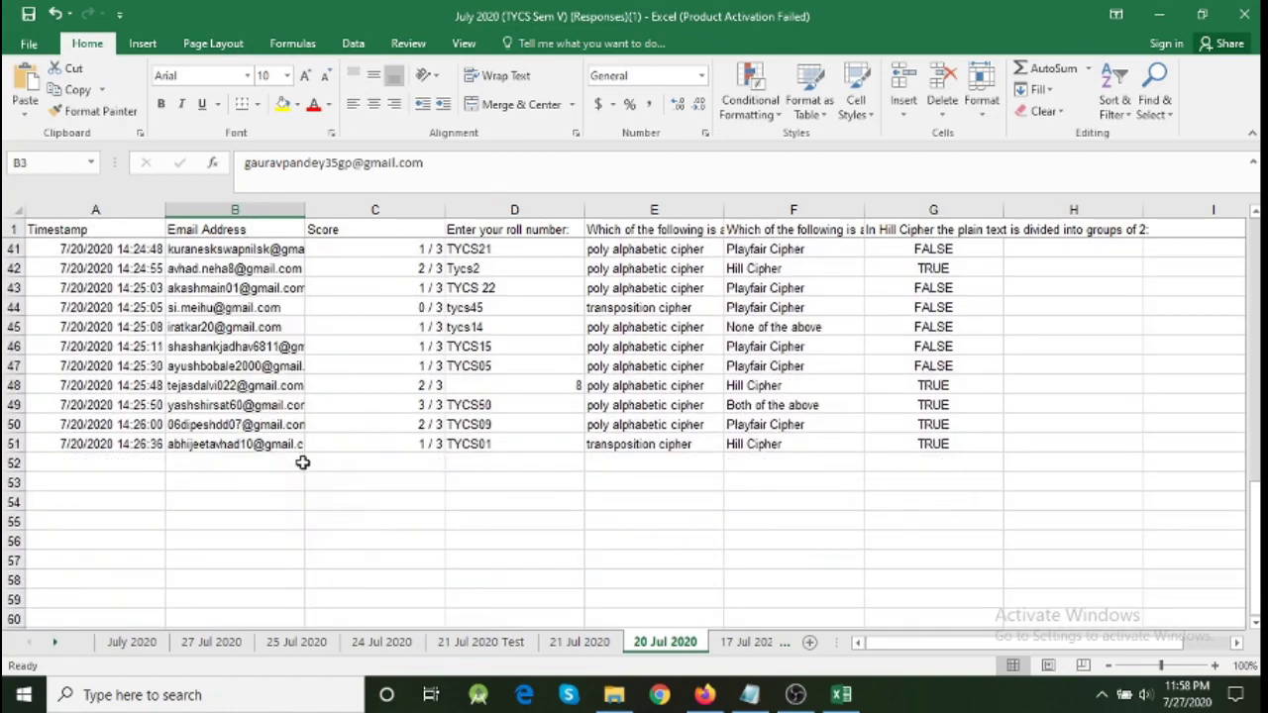
# Step: Copy the email addresses in B2:B51 of the 20 Jul 2020 sheet into the July 2020 sheet starting at B2
pyautogui.scroll(13, 282, 450)
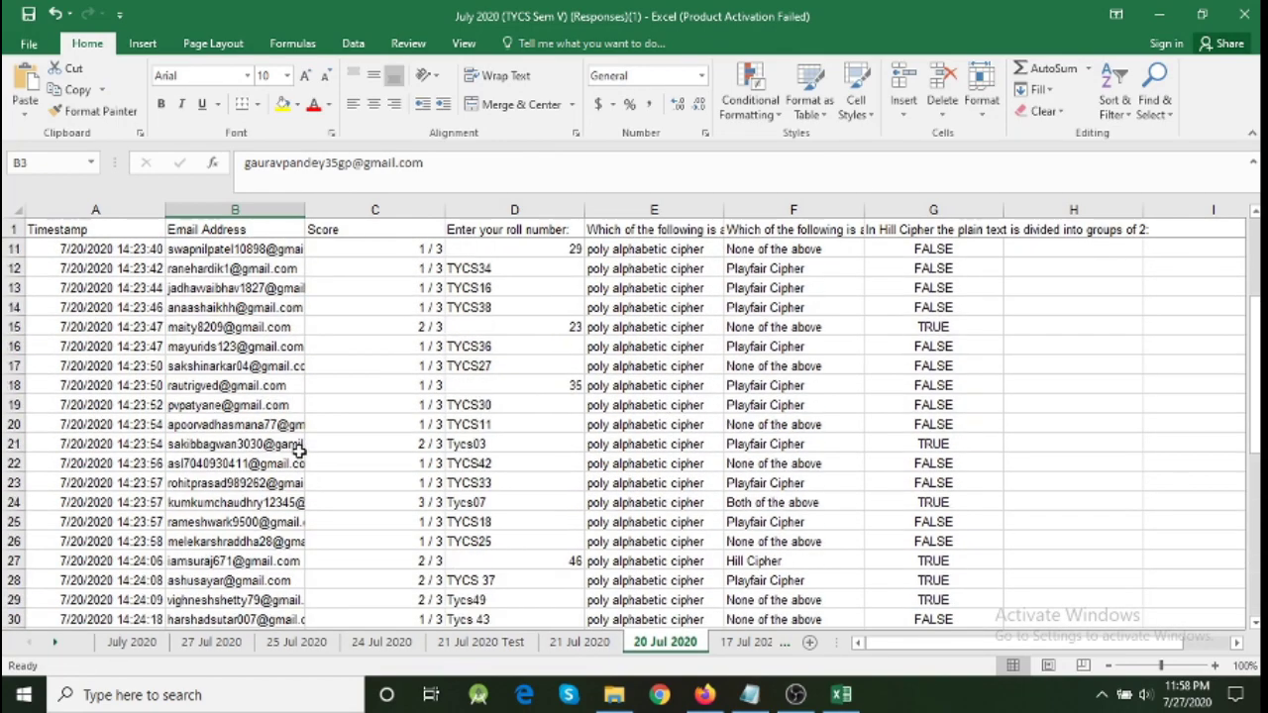
pyautogui.moveTo(236, 249); pyautogui.dragTo(245, 584)
pyautogui.hotkey('ctrl', 'c')
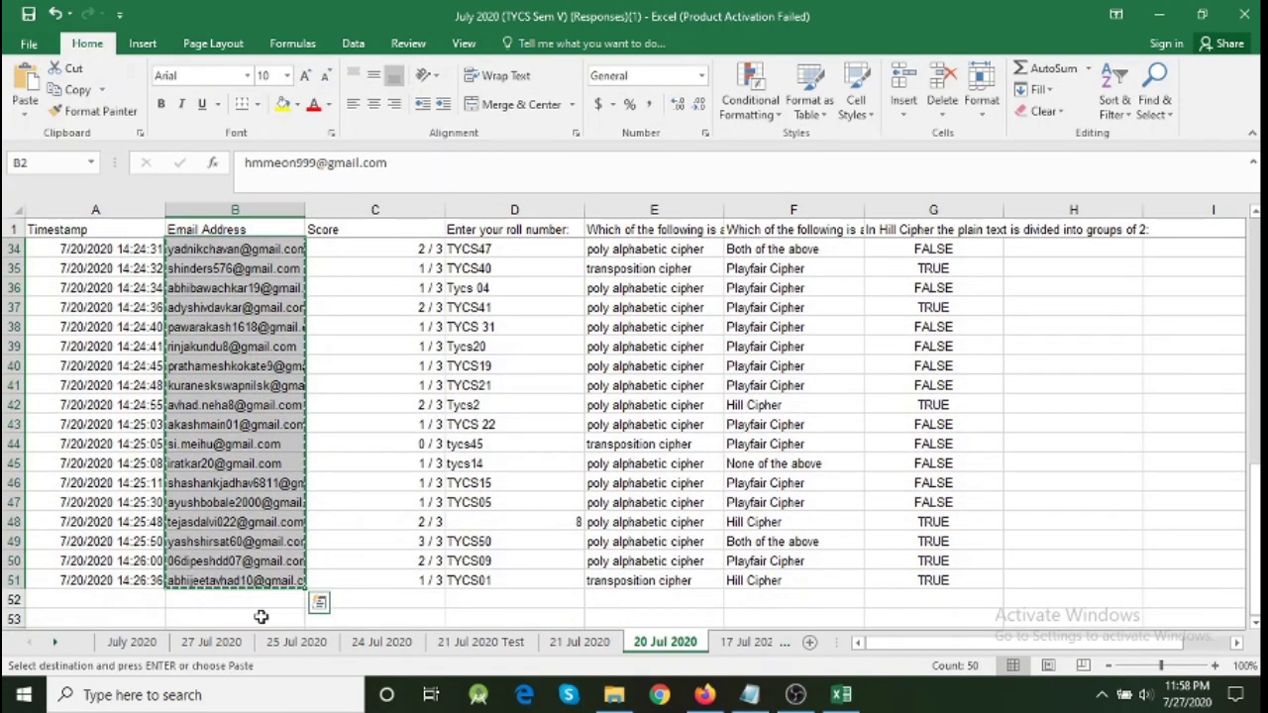
pyautogui.click(132, 642)
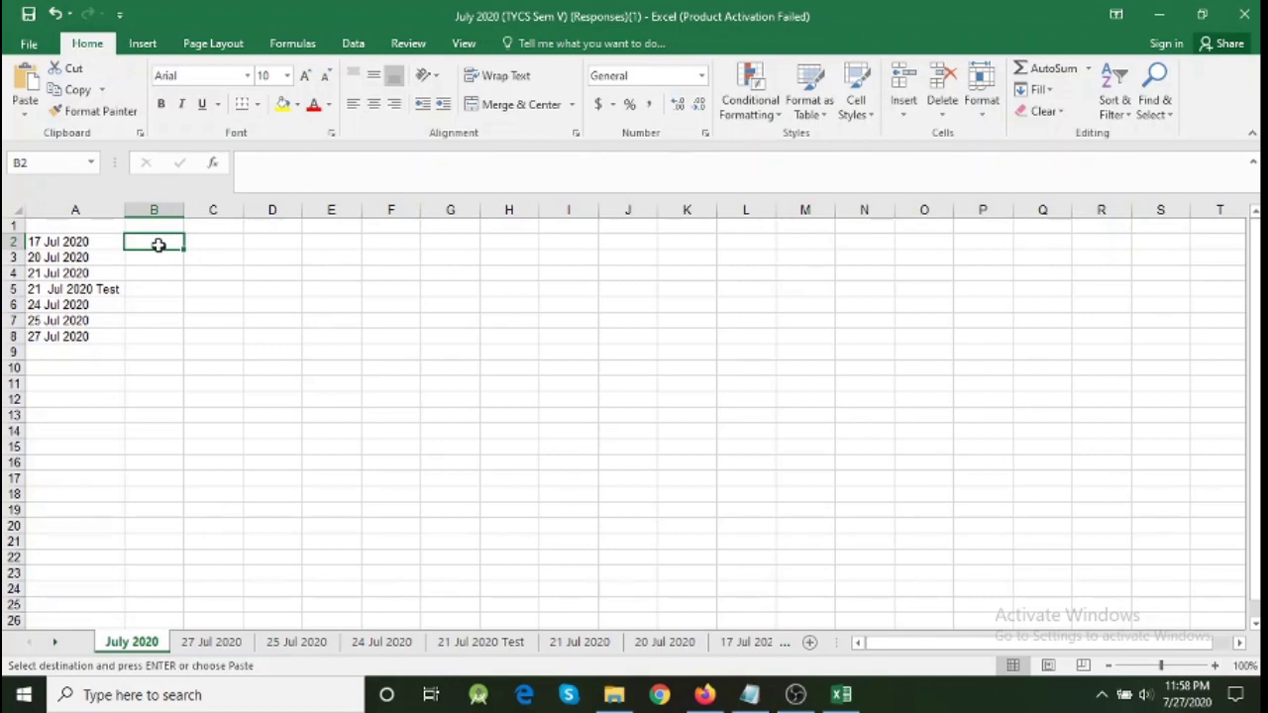
pyautogui.hotkey('ctrl', 'v')
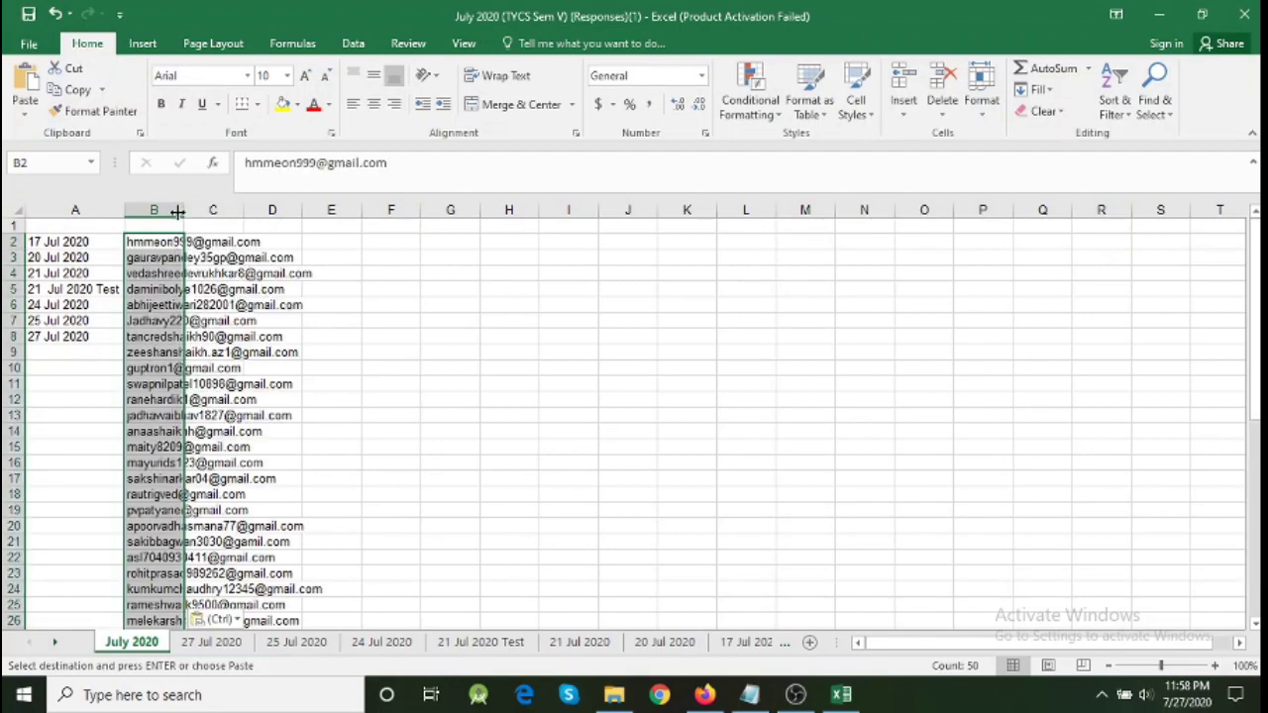
# Step: Widen column B on the July 2020 sheet to fit the email addresses and look through the pasted list
pyautogui.moveTo(185, 210); pyautogui.dragTo(331, 204)
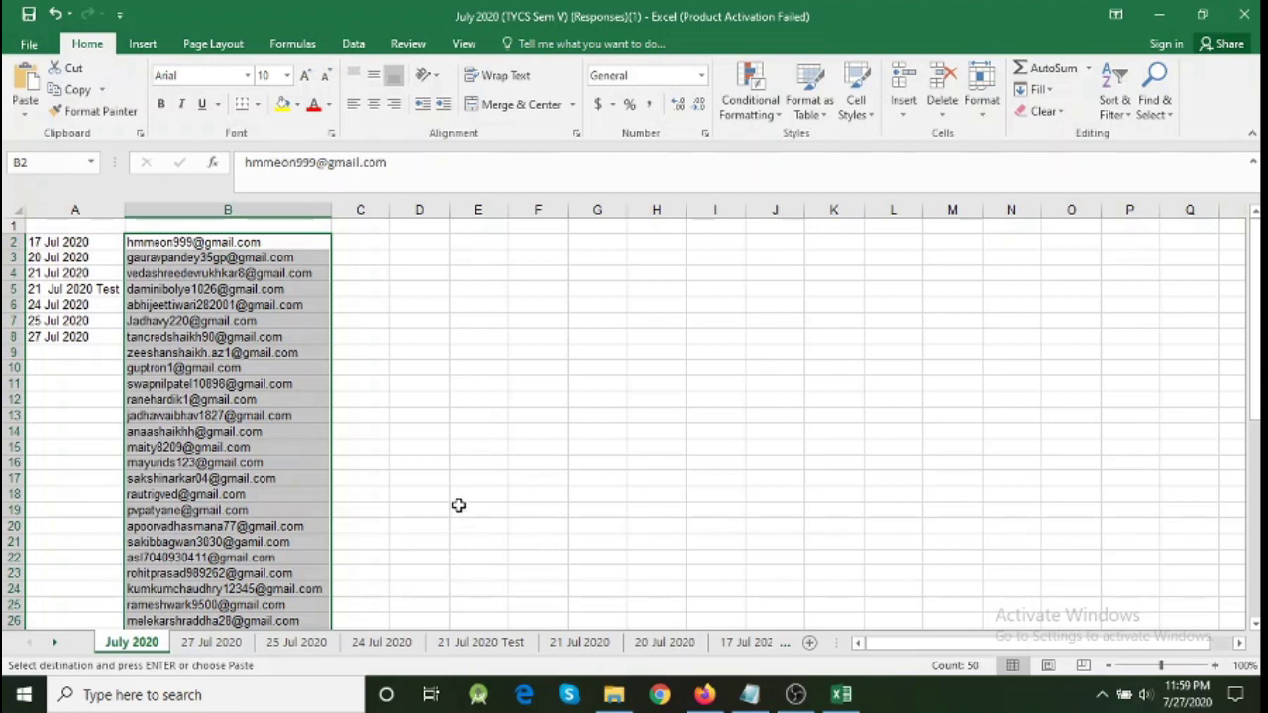
pyautogui.scroll(-5, 250, 462)
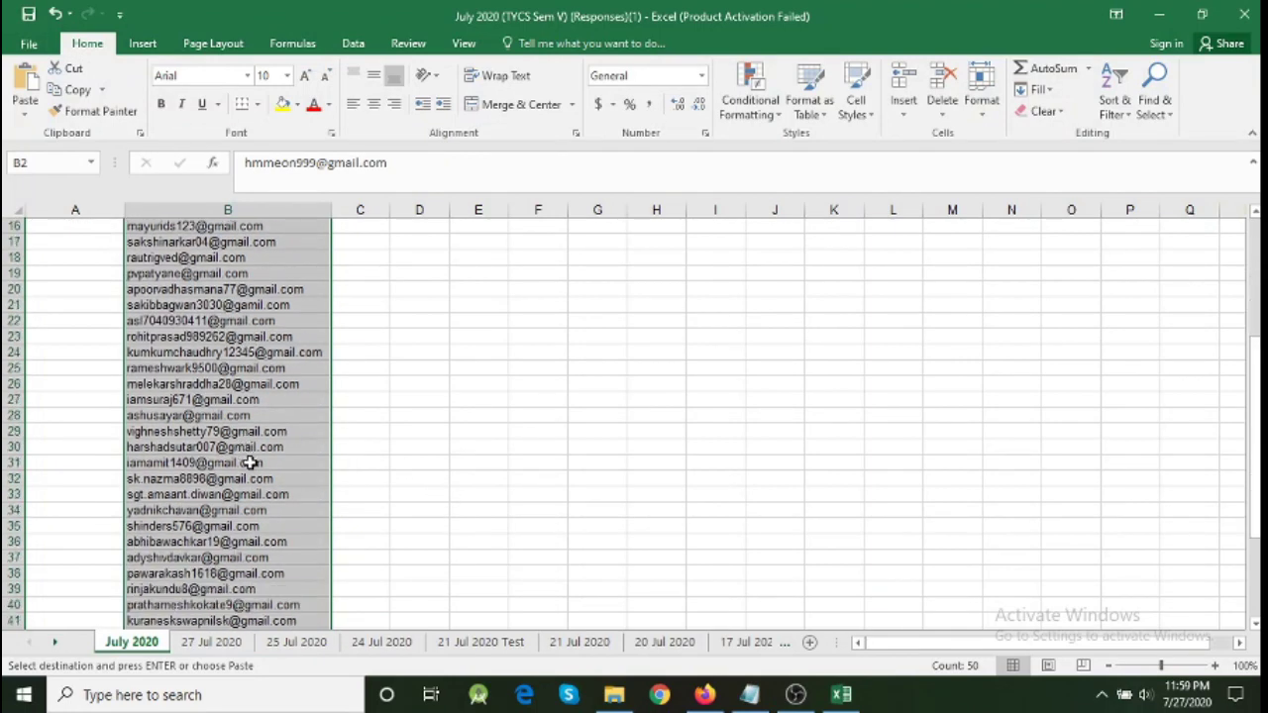
pyautogui.scroll(-6, 250, 463)
pyautogui.scroll(8, 269, 526)
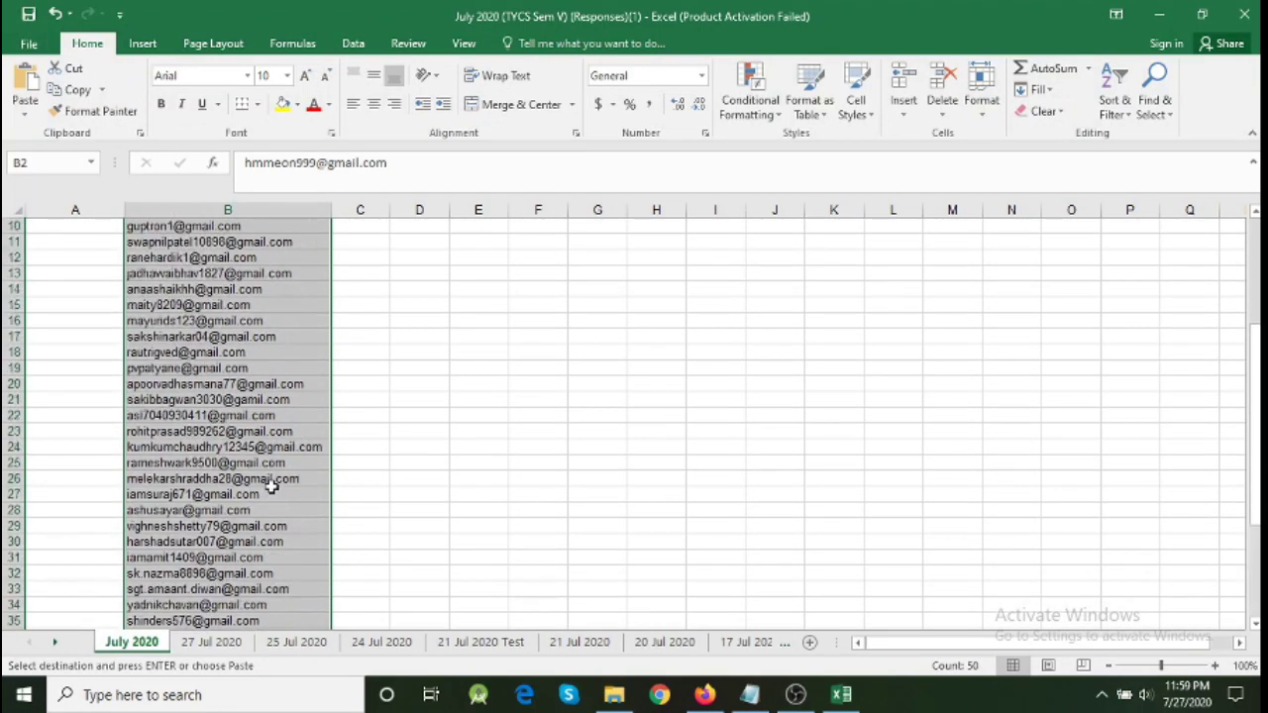
pyautogui.scroll(3, 270, 485)
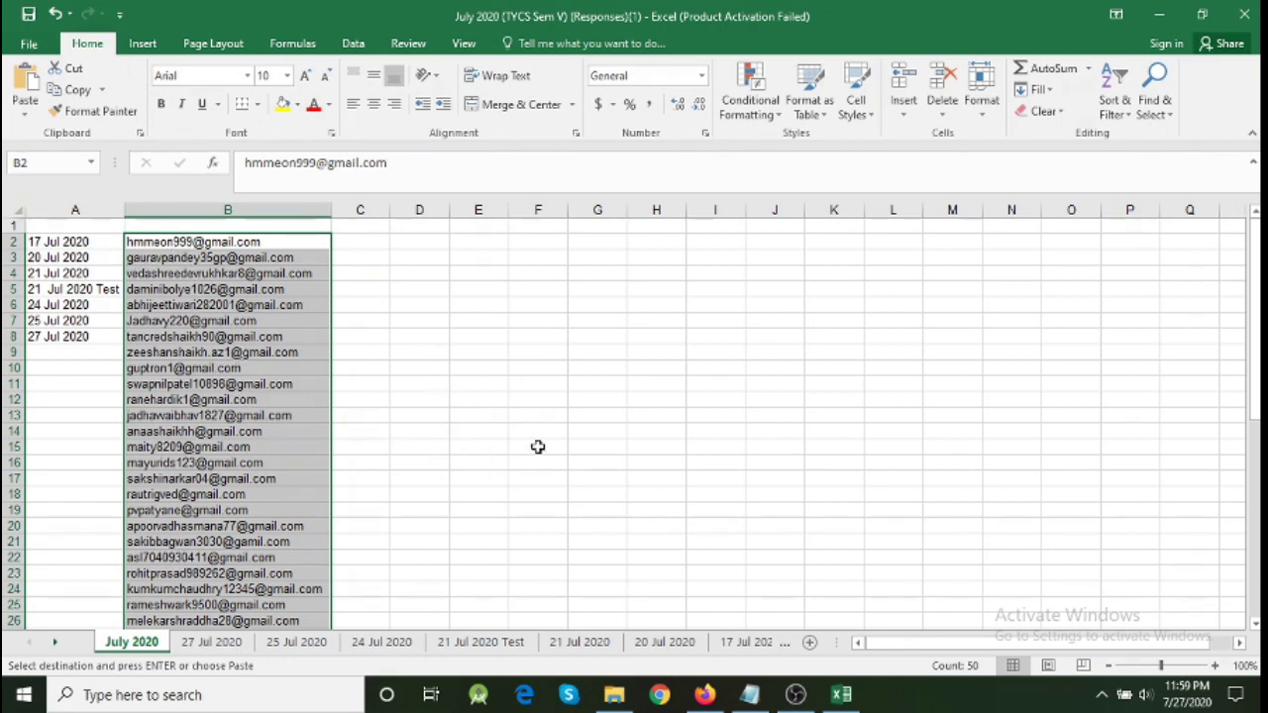
# Step: Copy the formula =SUMPRODUCT(COUNTIF(INDIRECT("'"&C2:C4&"'!A2:A6"),E2)) from the Notepad file into C2 of the July 2020 sheet in Excel
pyautogui.click(381, 242)
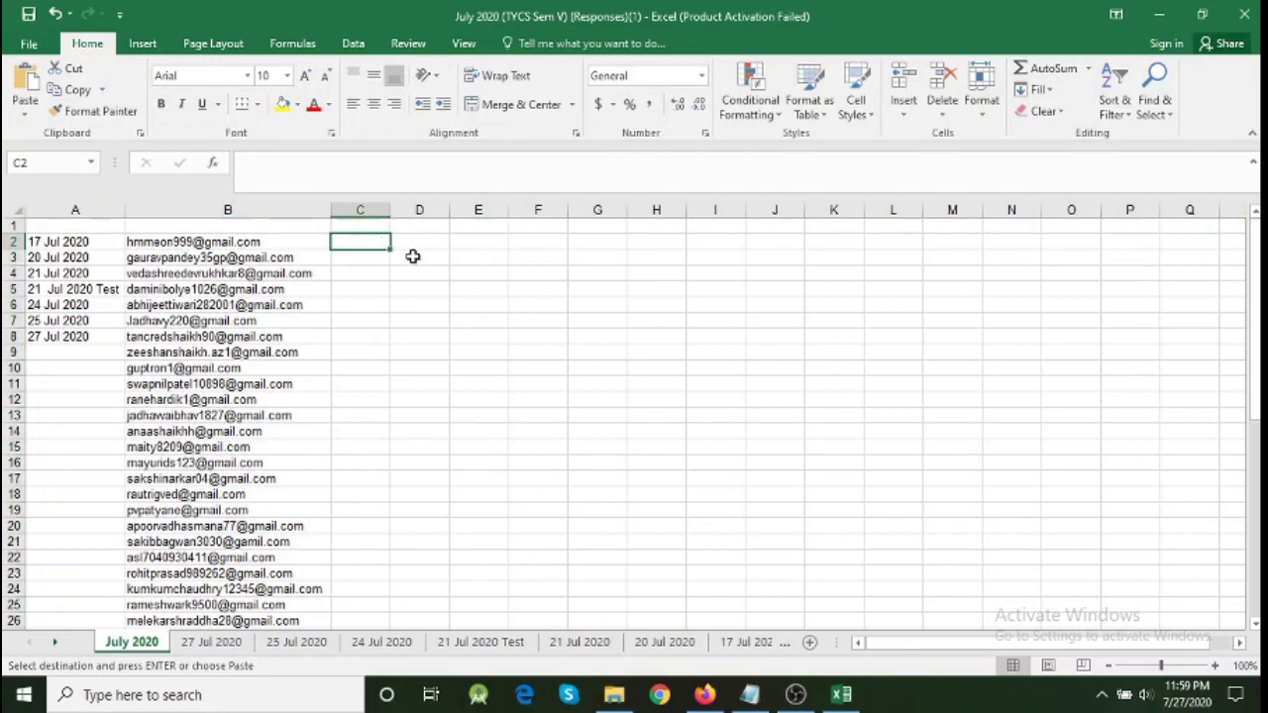
pyautogui.click(752, 697)
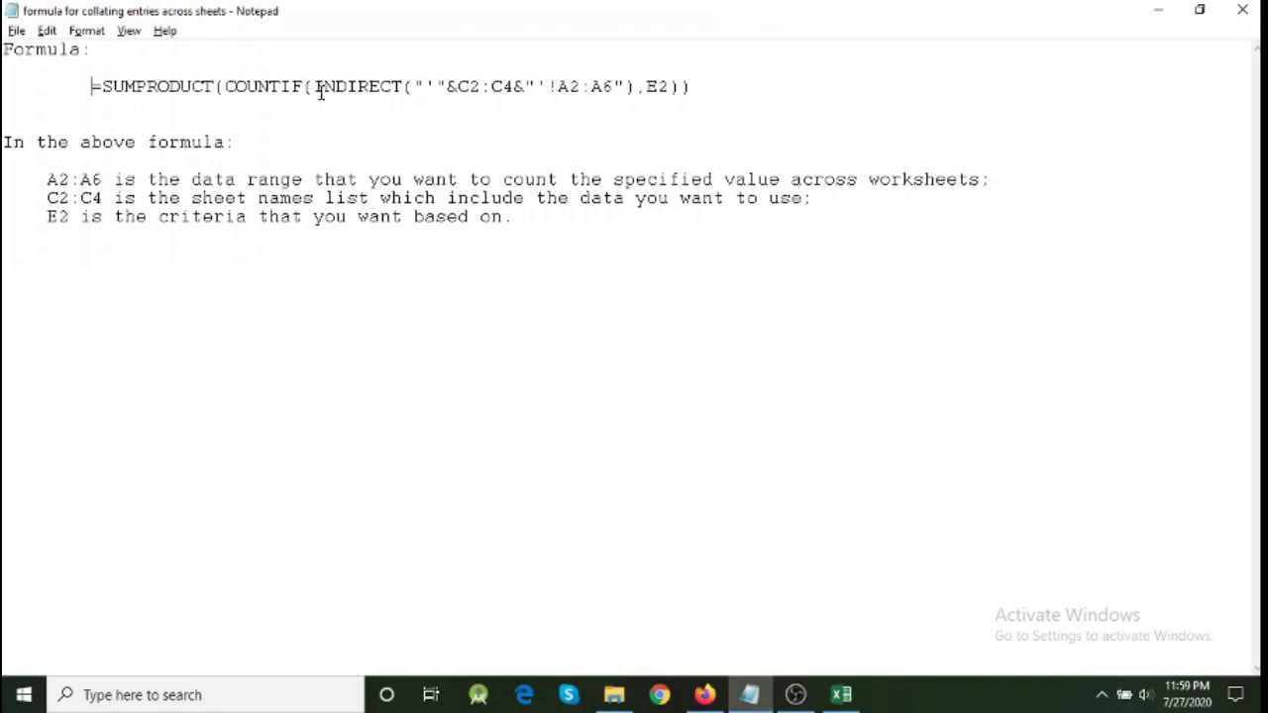
pyautogui.moveTo(90, 86); pyautogui.dragTo(683, 87)
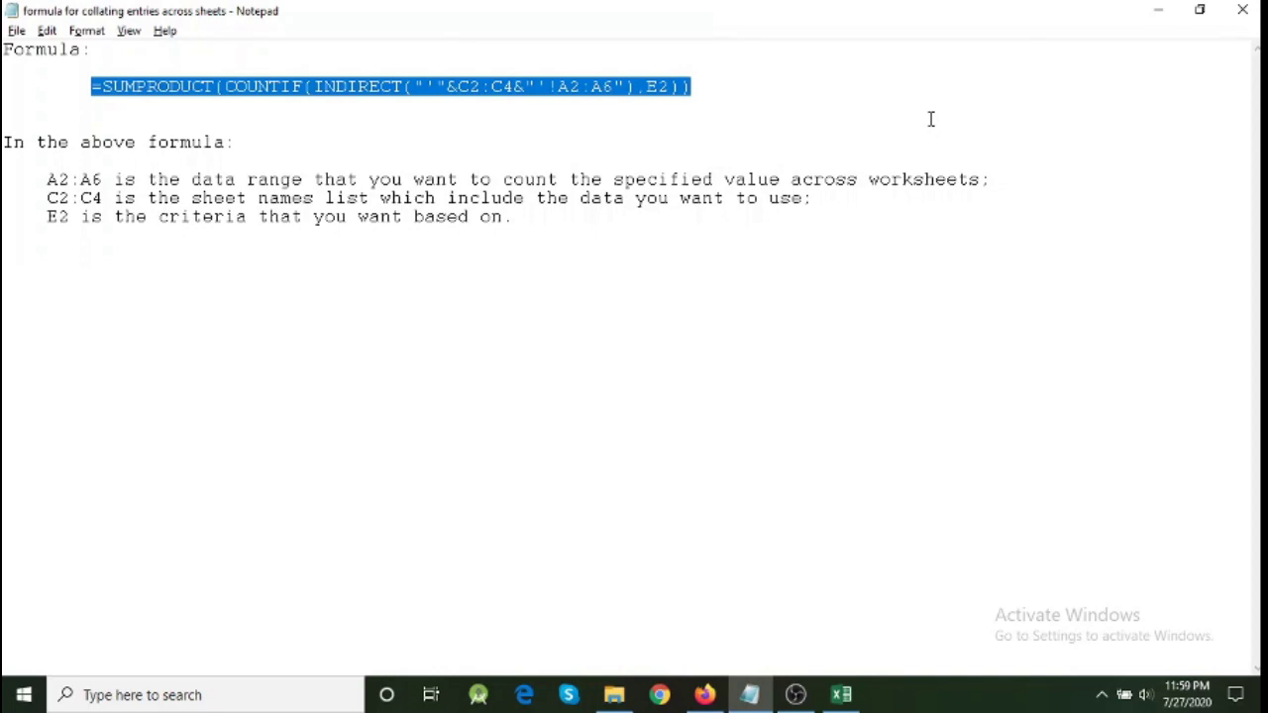
pyautogui.click(842, 694)
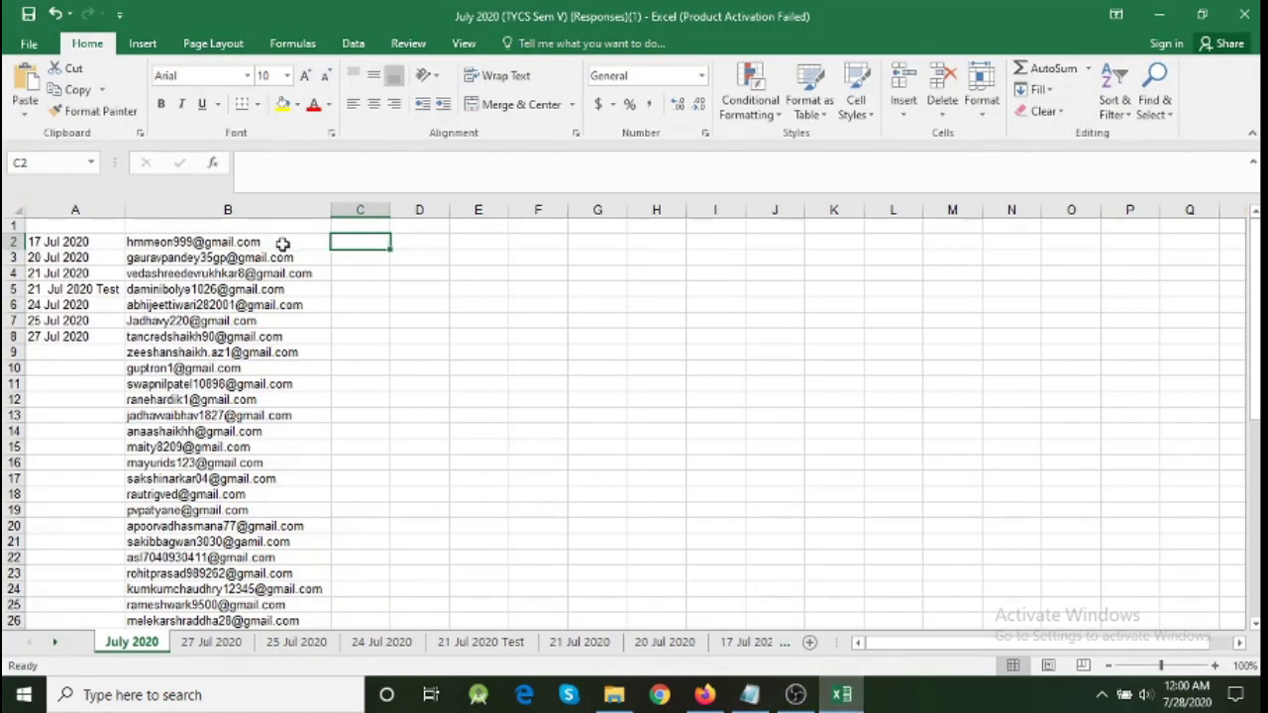
pyautogui.click(401, 211)
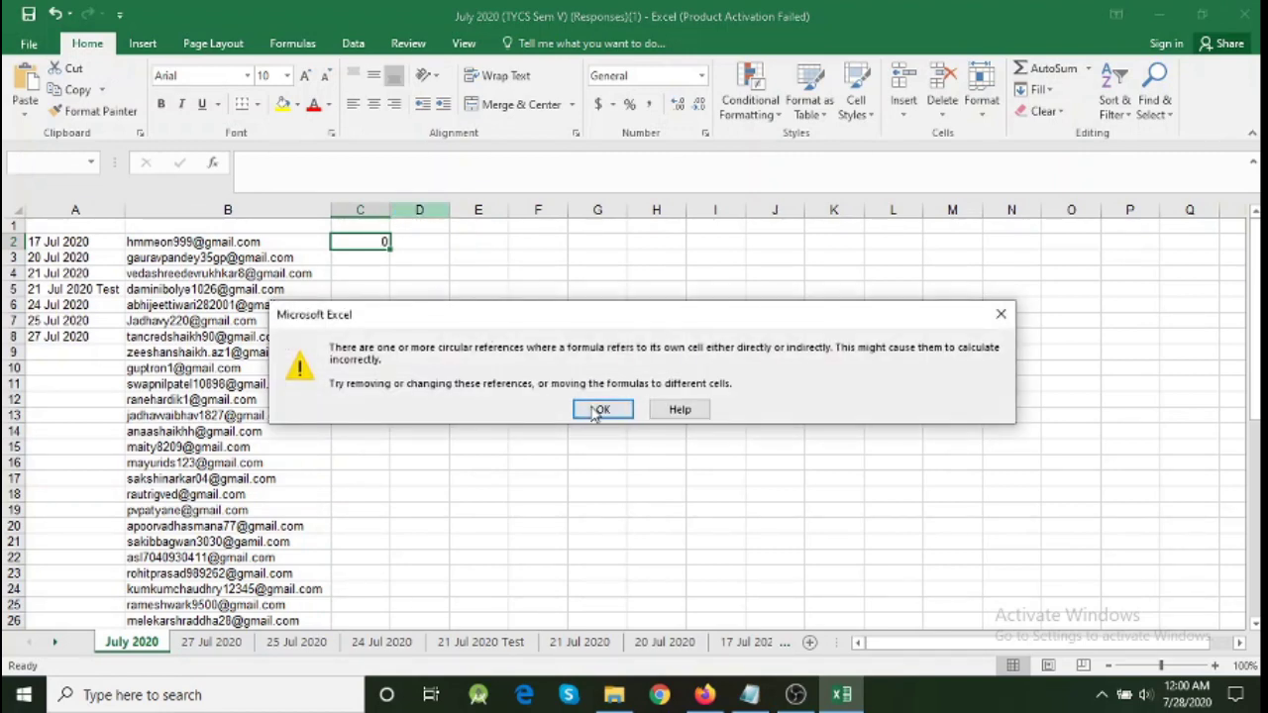
pyautogui.click(600, 411)
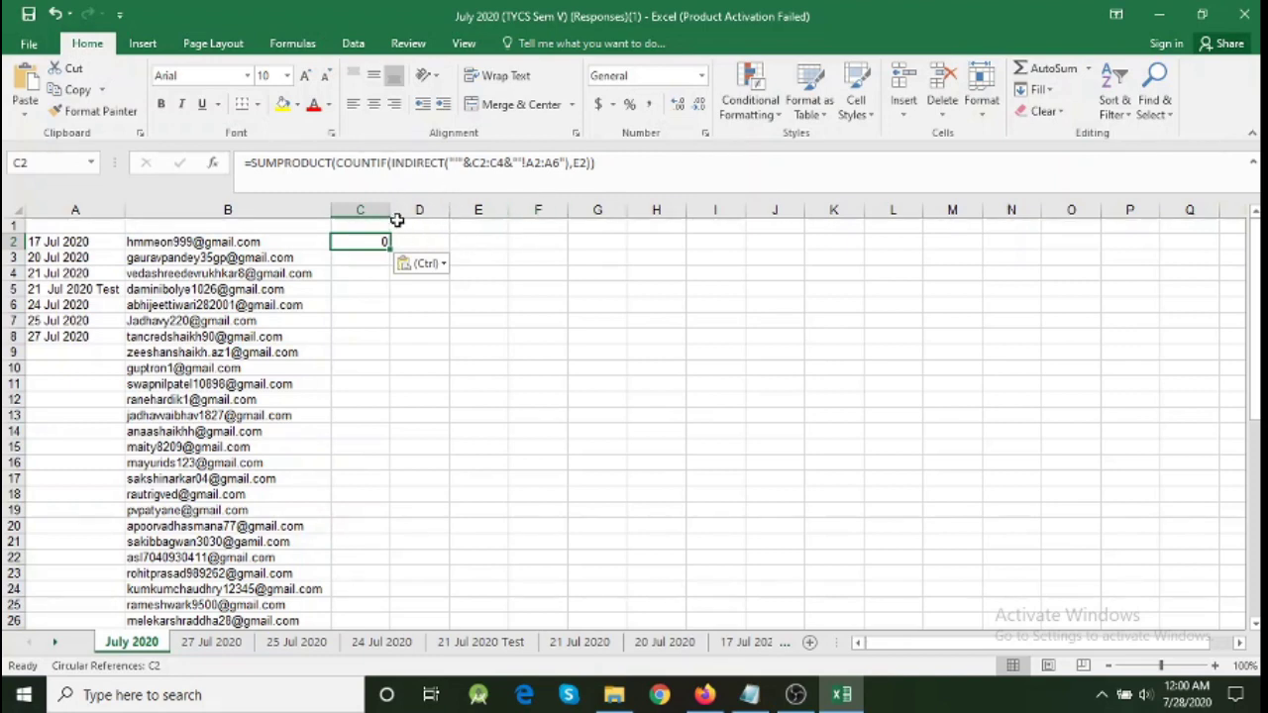
# Step: Check the data range explanation in the Notepad file, then replace A2:A6 with B2:B51 in the C2 formula in Excel
pyautogui.click(755, 698)
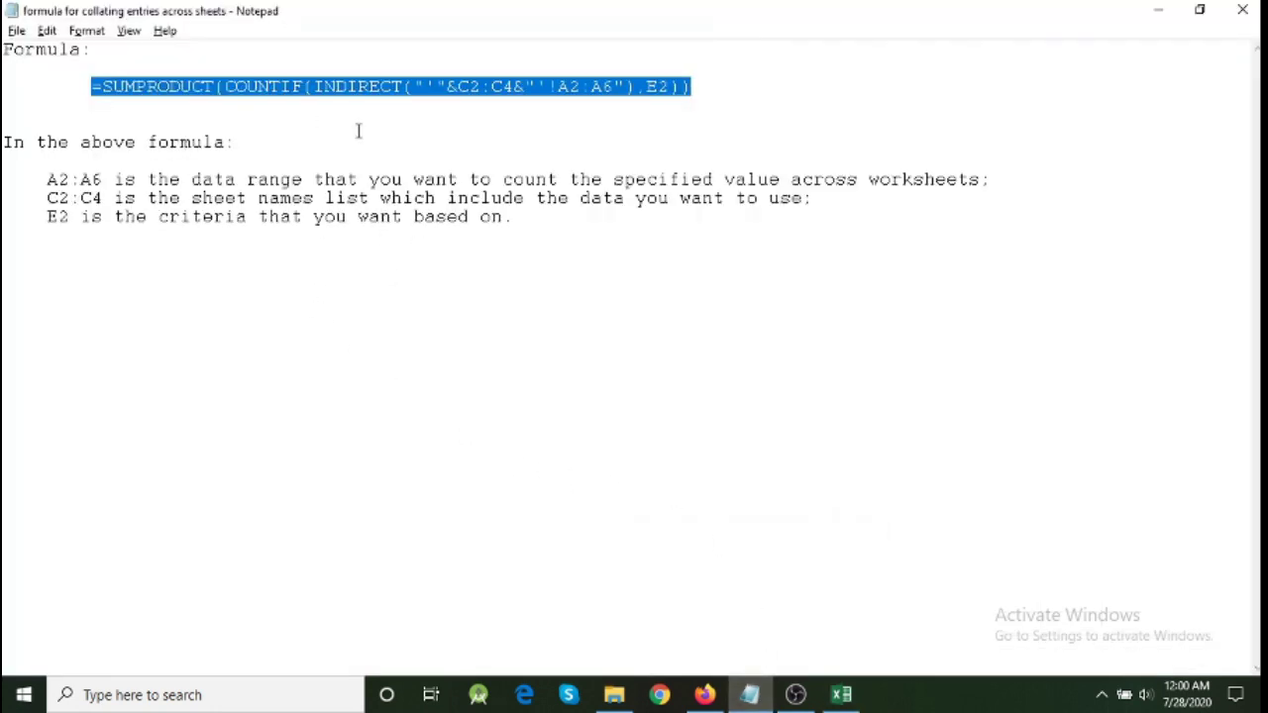
pyautogui.moveTo(555, 86); pyautogui.dragTo(608, 91)
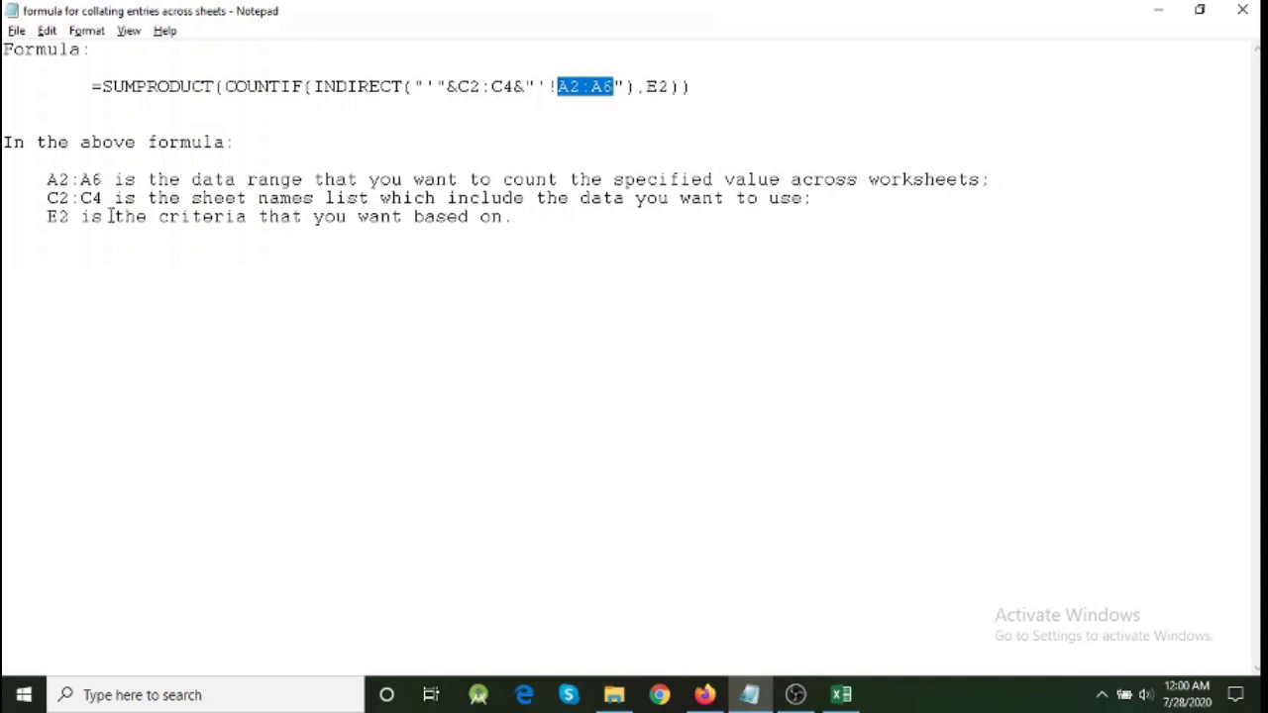
pyautogui.moveTo(48, 179); pyautogui.dragTo(118, 182)
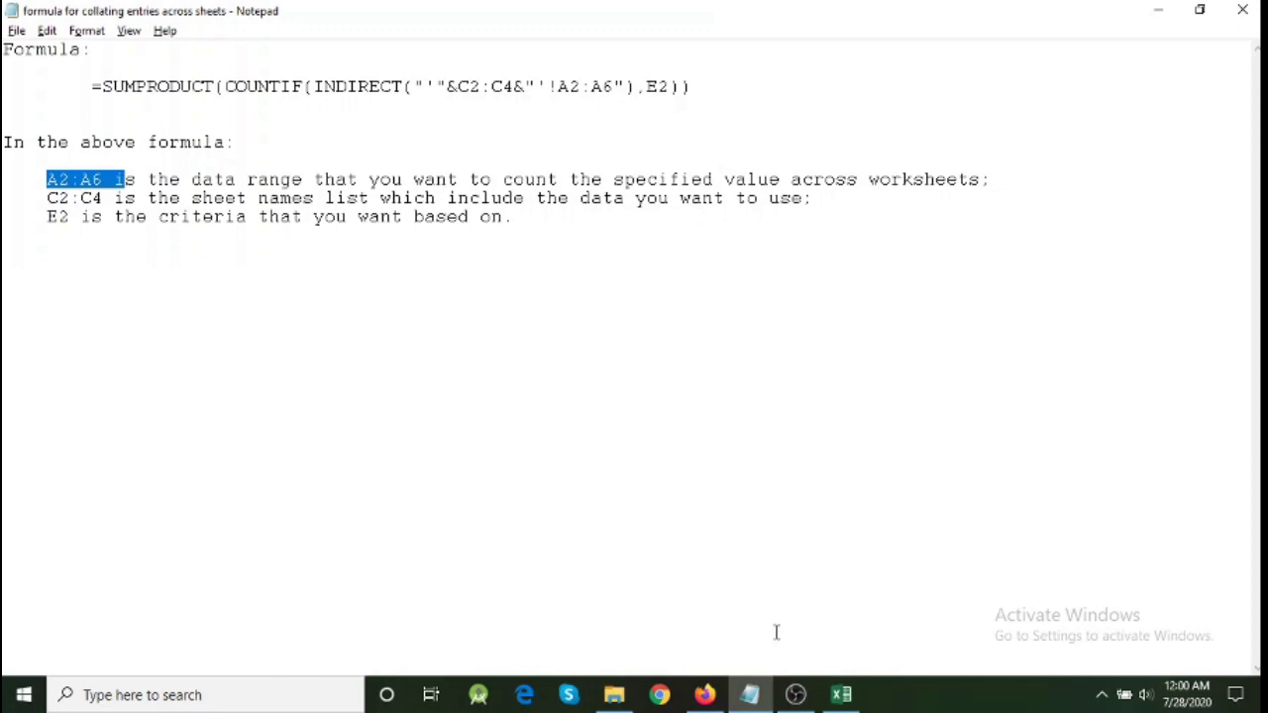
pyautogui.click(842, 696)
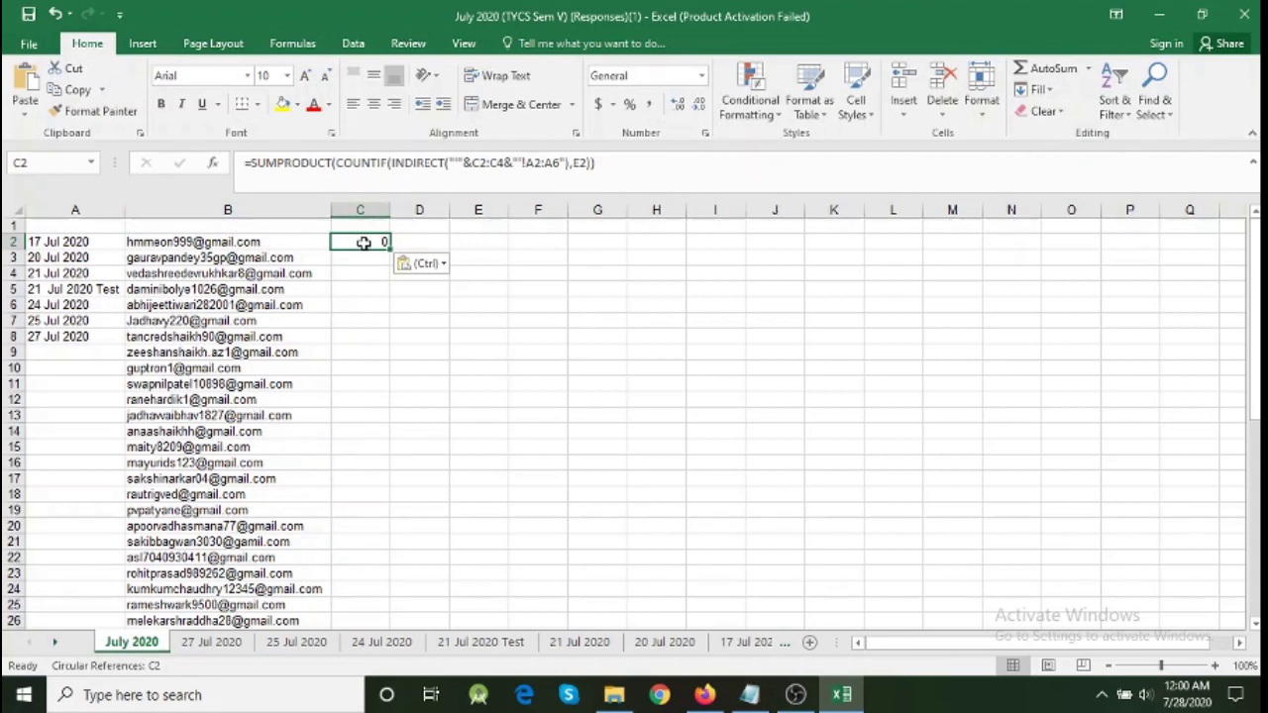
pyautogui.click(608, 163)
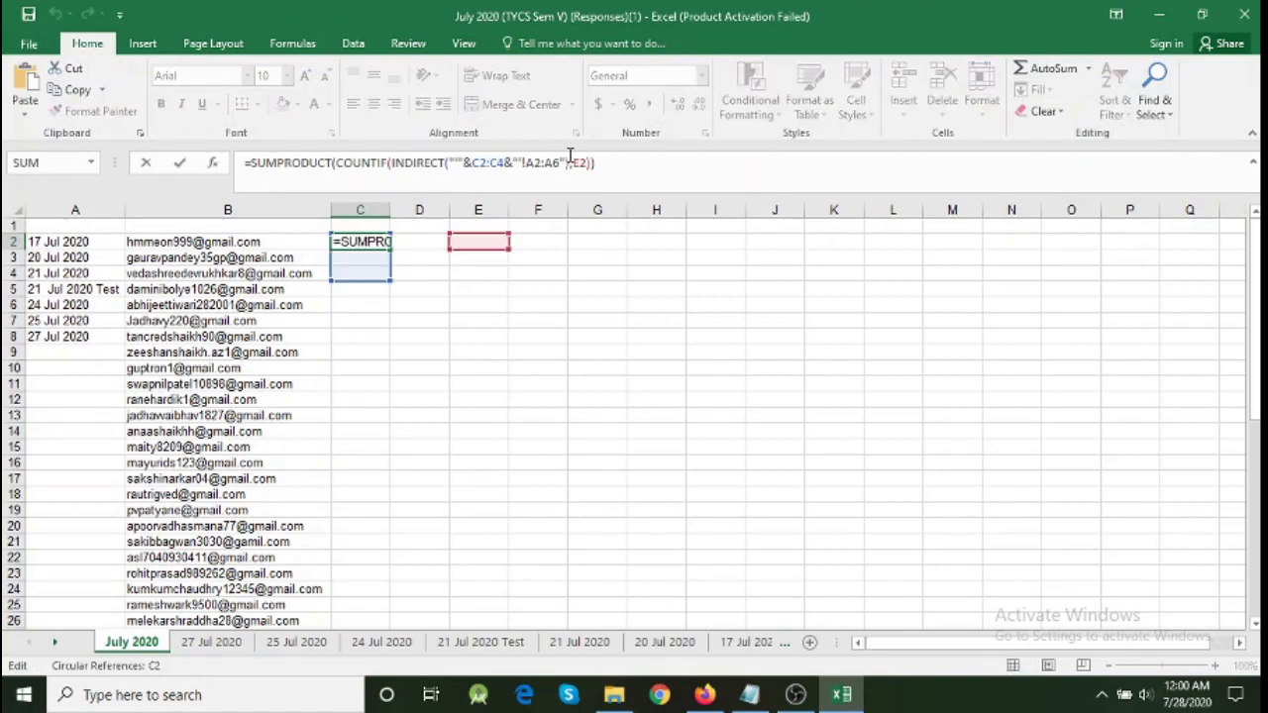
pyautogui.moveTo(525, 163); pyautogui.dragTo(538, 166)
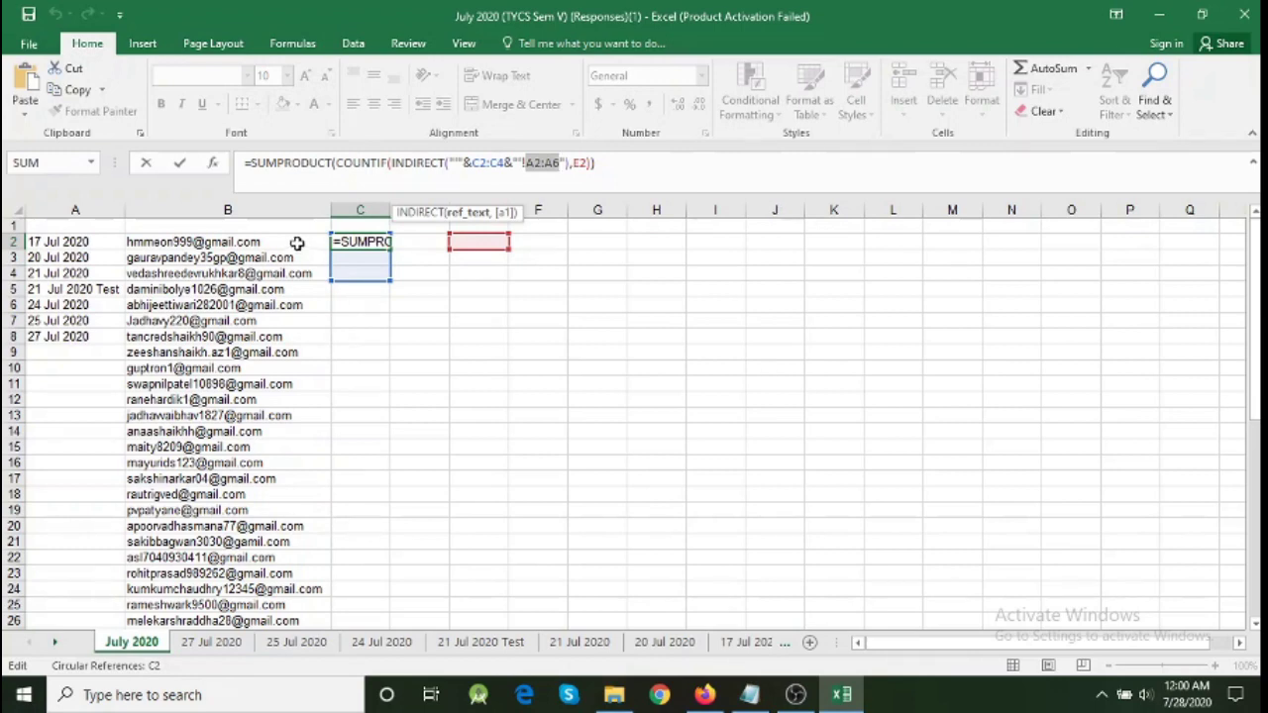
pyautogui.moveTo(297, 242); pyautogui.dragTo(250, 555)
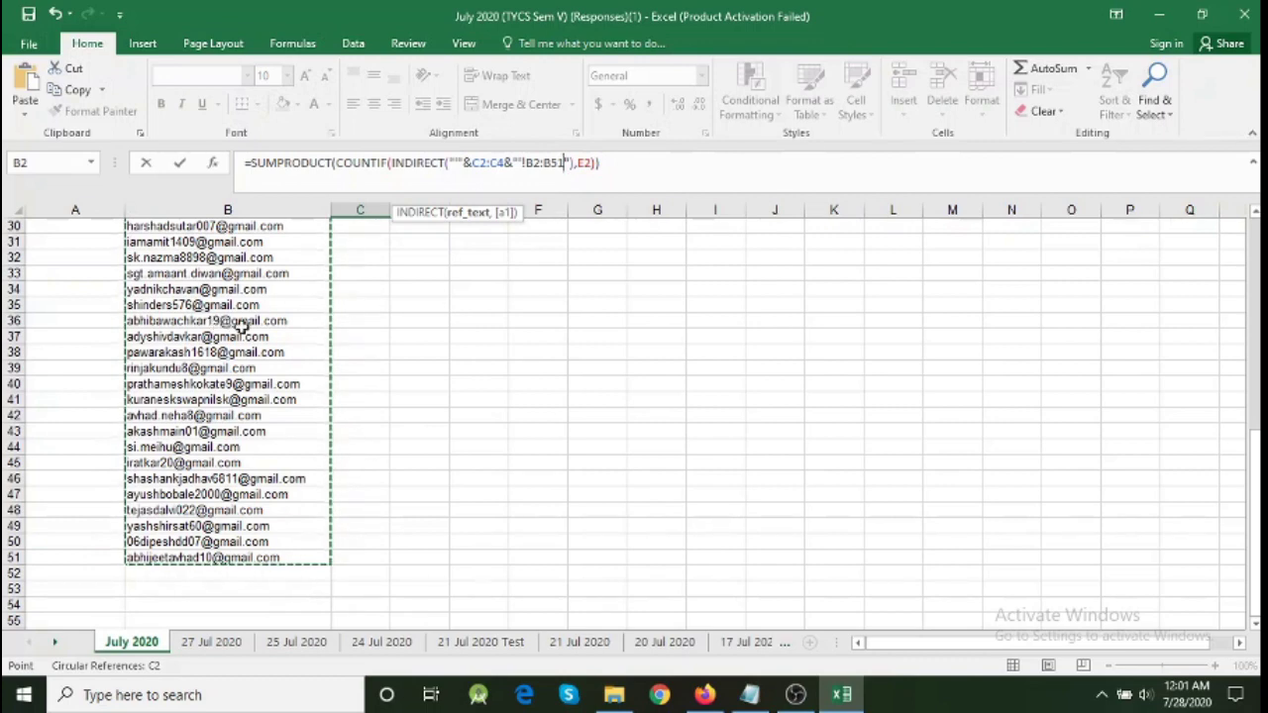
pyautogui.moveTo(1254, 525); pyautogui.dragTo(1254, 319)
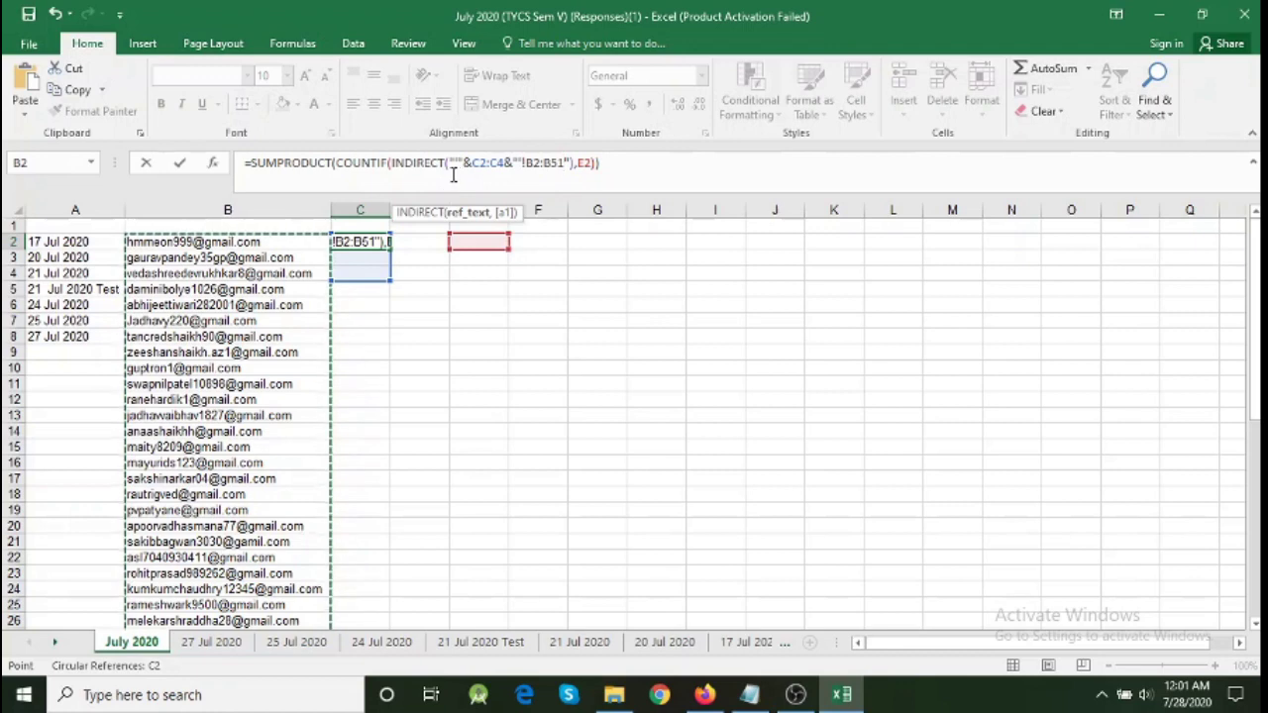
# Step: Check the sheet names list explanation in Notepad, then replace C2:C4 with A2:A8 in the C2 formula in Excel
pyautogui.click(762, 698)
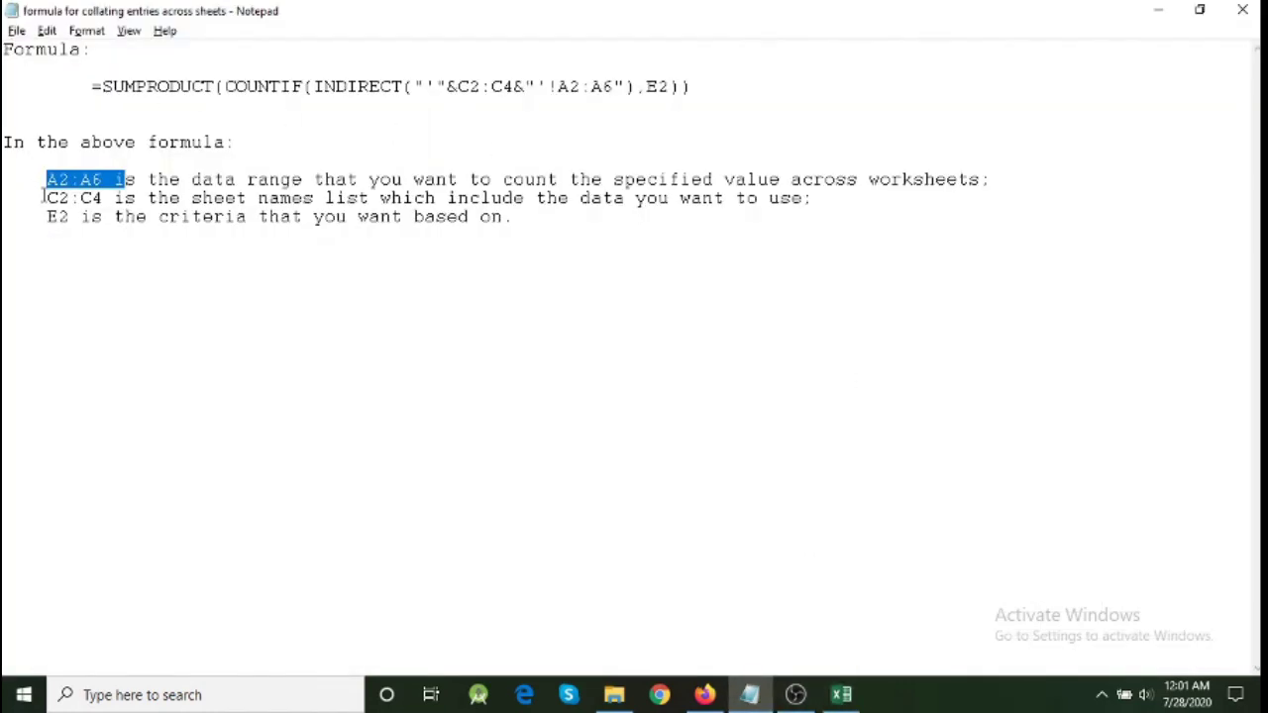
pyautogui.moveTo(44, 198); pyautogui.dragTo(83, 198)
pyautogui.moveTo(460, 87); pyautogui.dragTo(512, 88)
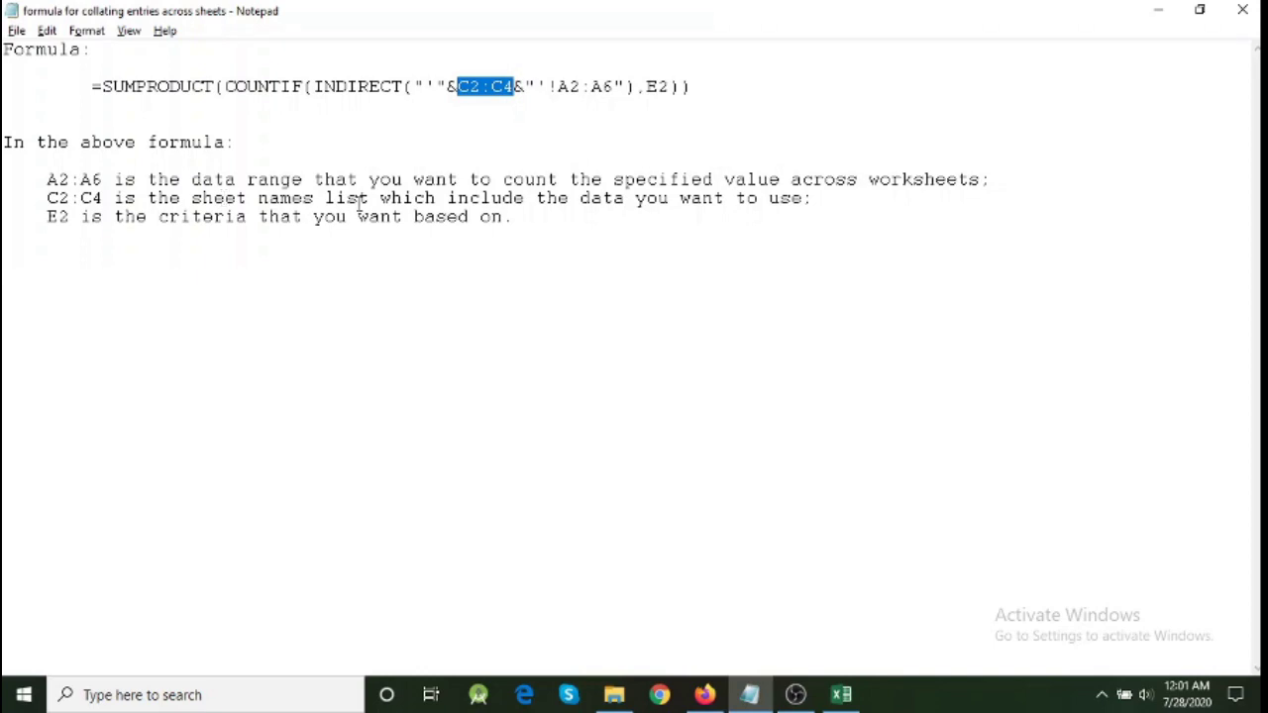
pyautogui.click(841, 695)
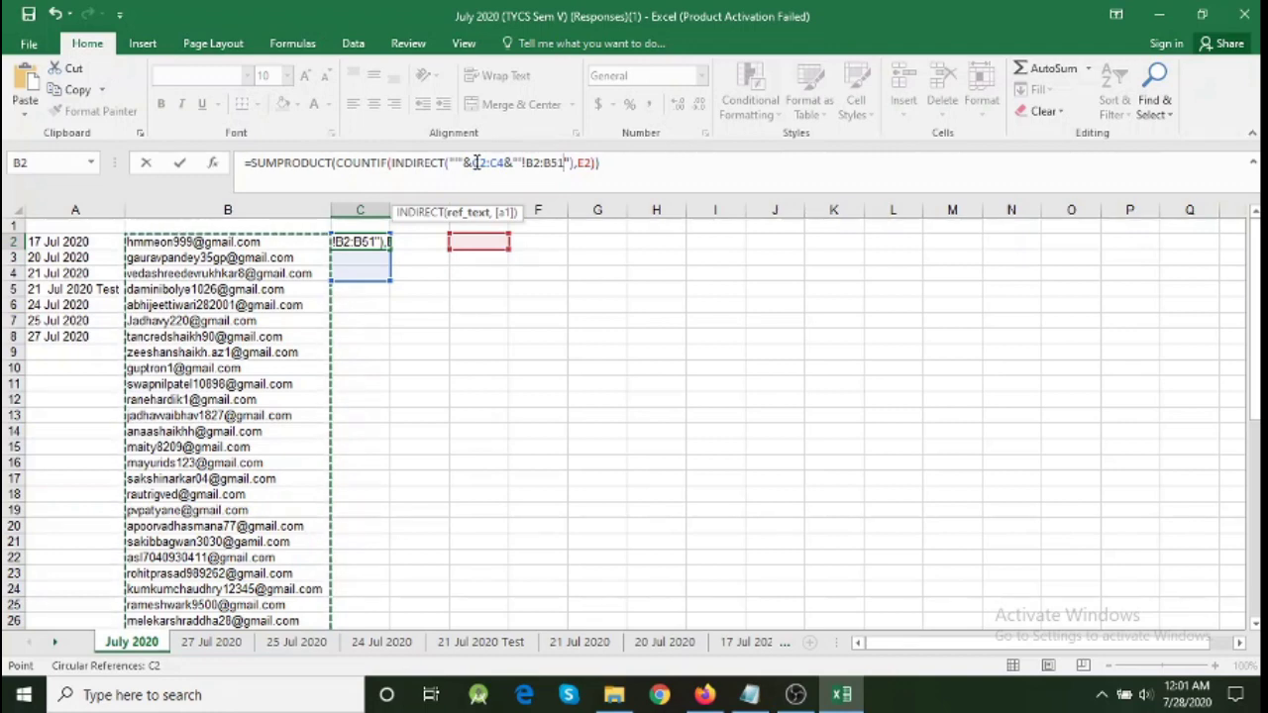
pyautogui.moveTo(473, 162); pyautogui.dragTo(506, 162)
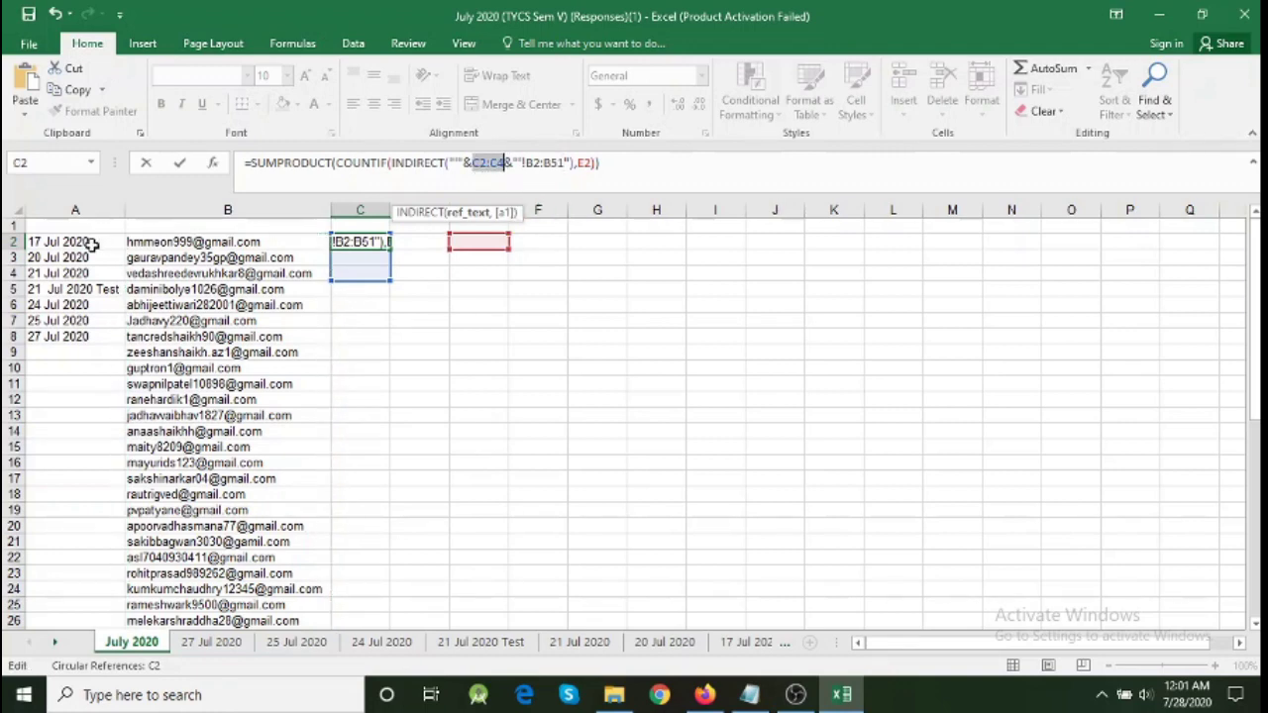
pyautogui.moveTo(91, 242); pyautogui.dragTo(99, 337)
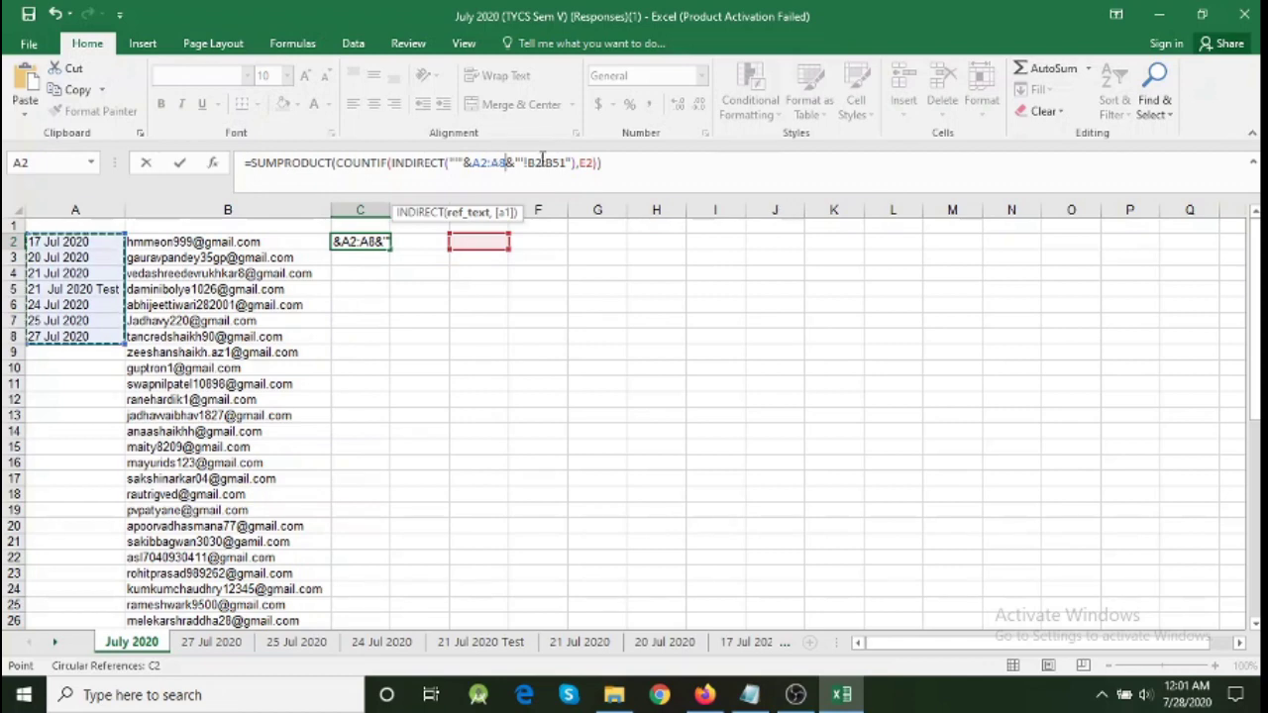
# Step: Check the criteria explanation in Notepad, then replace E2 with B2 in Excel's C2 formula and enter the formula
pyautogui.click(750, 699)
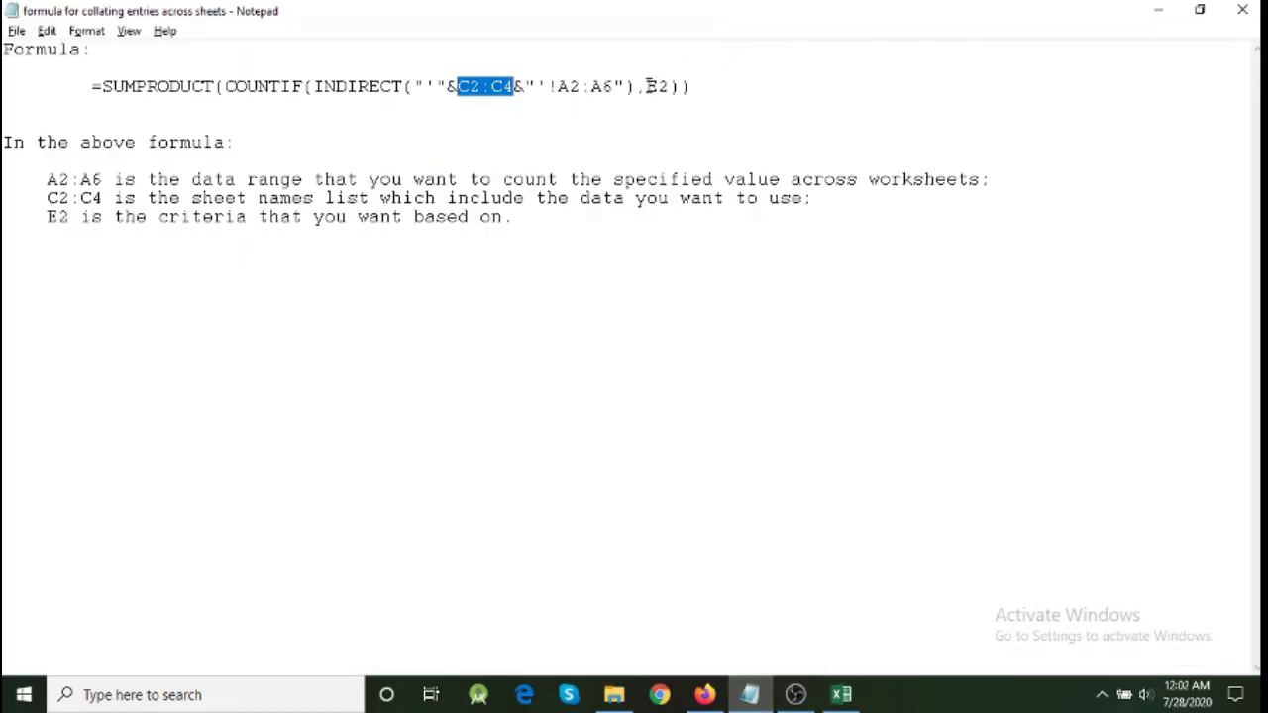
pyautogui.moveTo(646, 87); pyautogui.dragTo(673, 87)
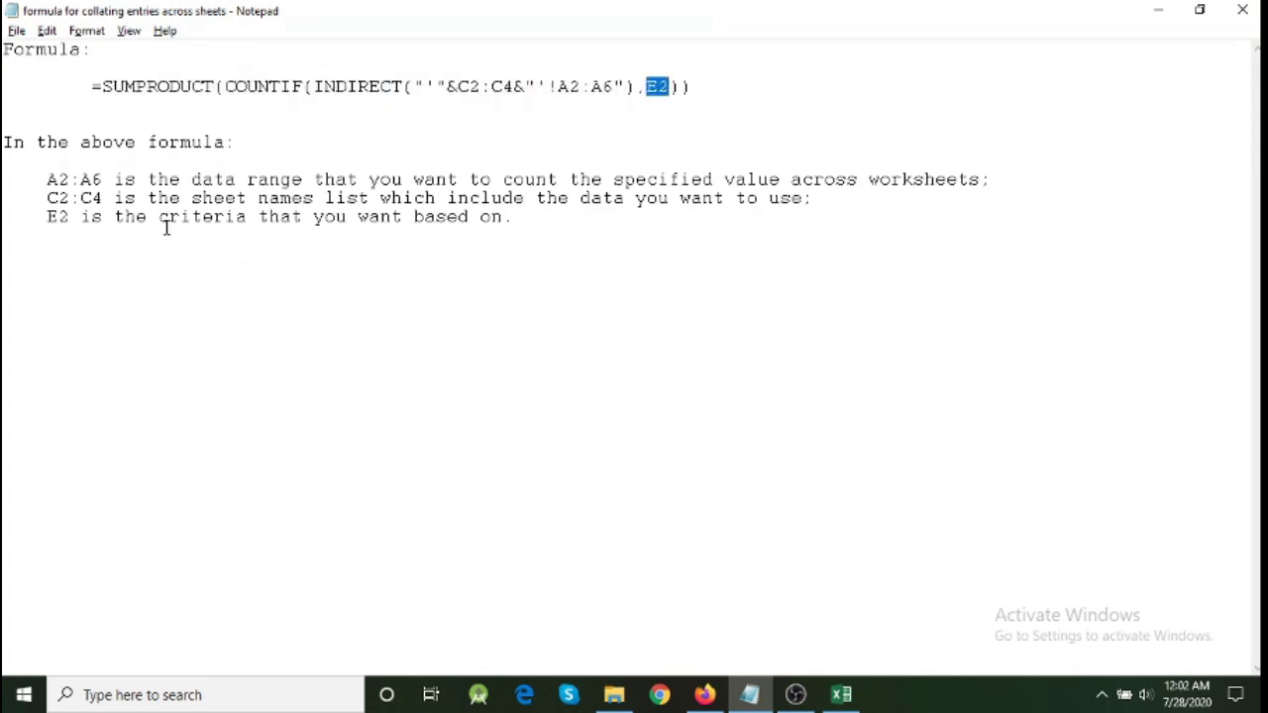
pyautogui.moveTo(126, 218); pyautogui.dragTo(509, 217)
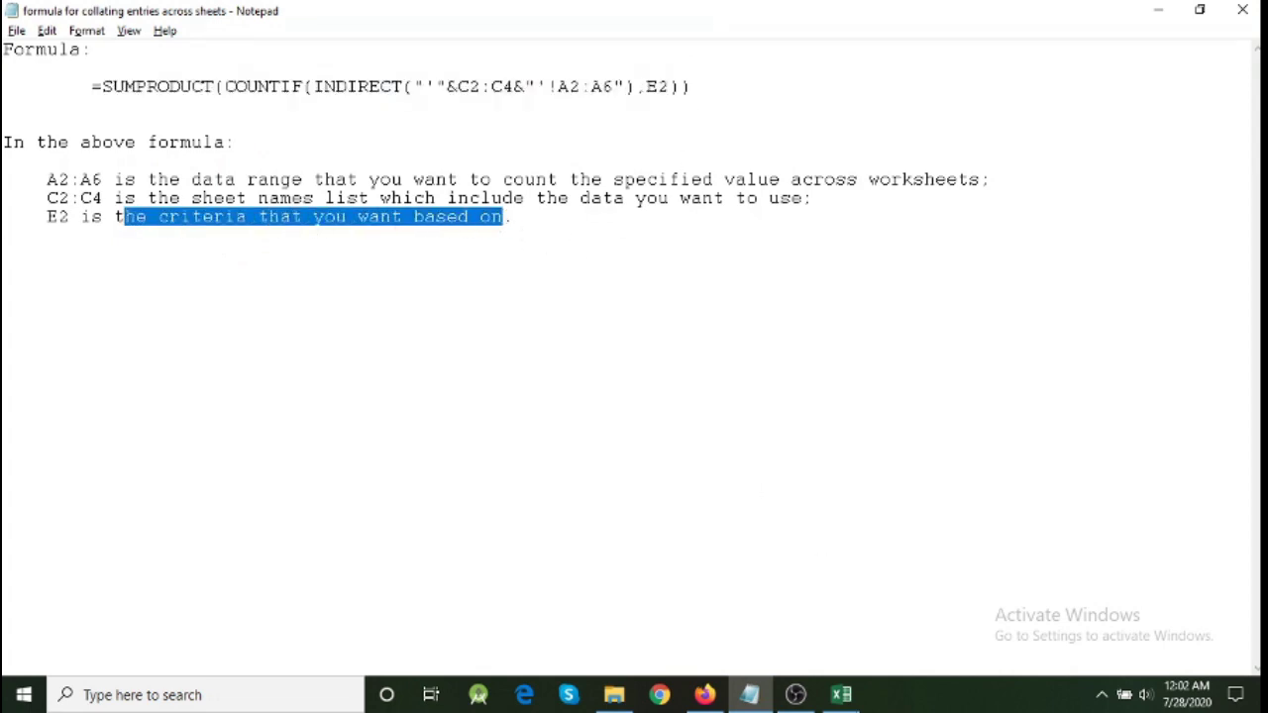
pyautogui.click(842, 694)
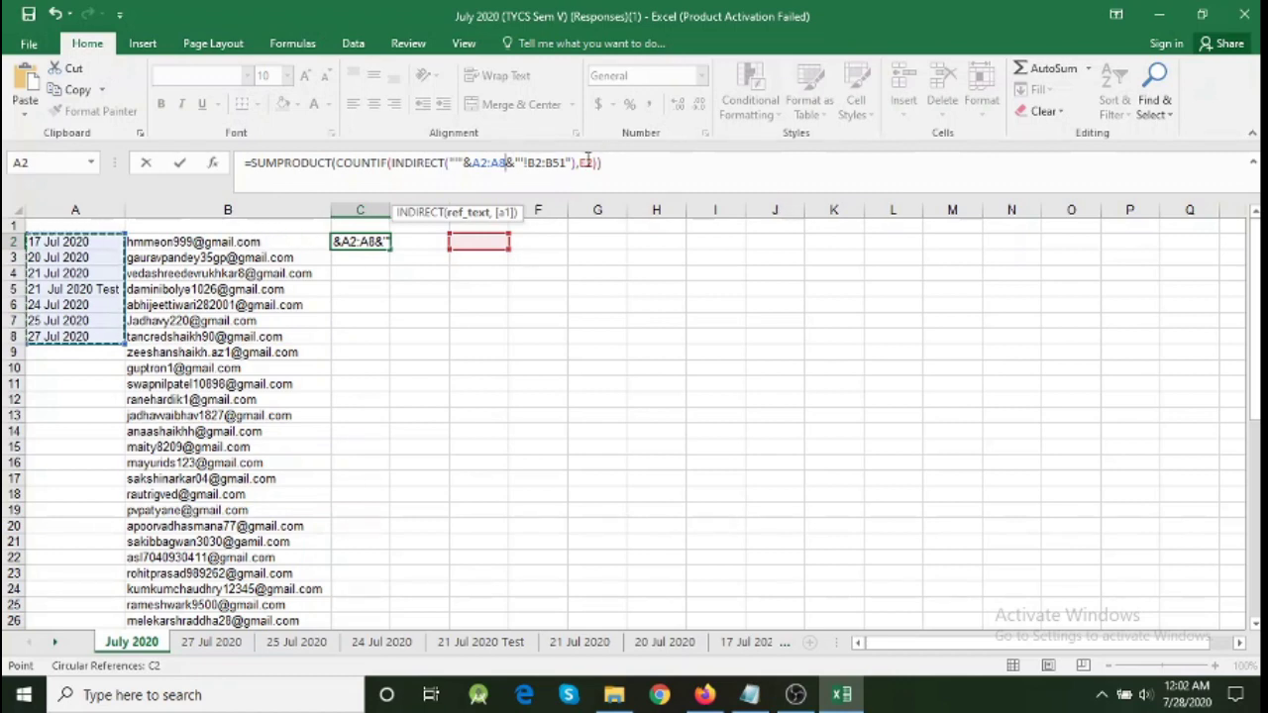
pyautogui.click(586, 162)
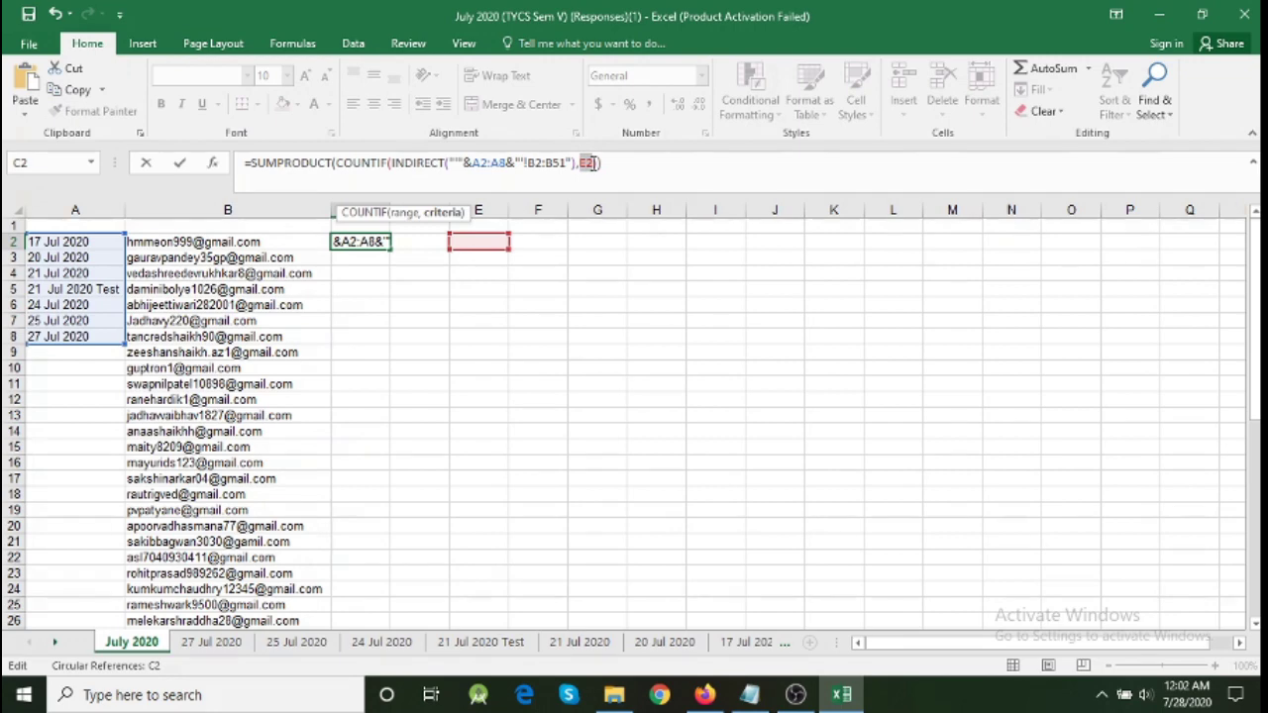
pyautogui.click(302, 244)
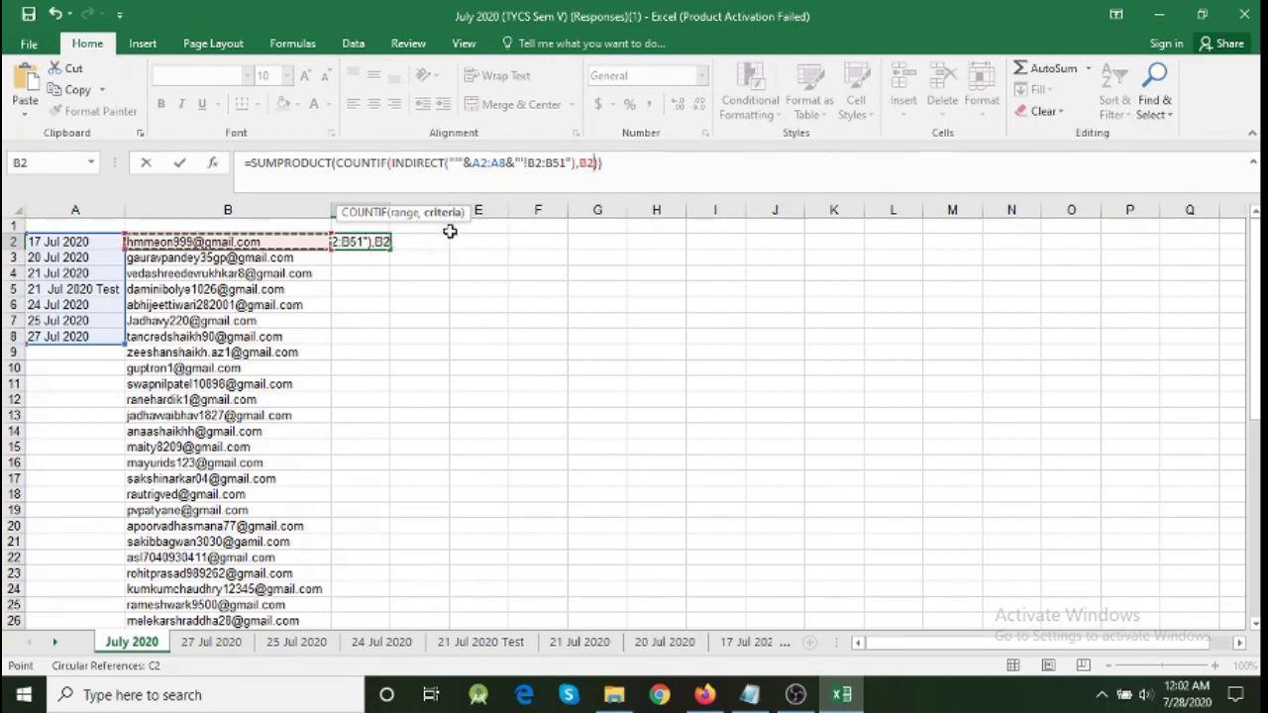
pyautogui.press('Return')
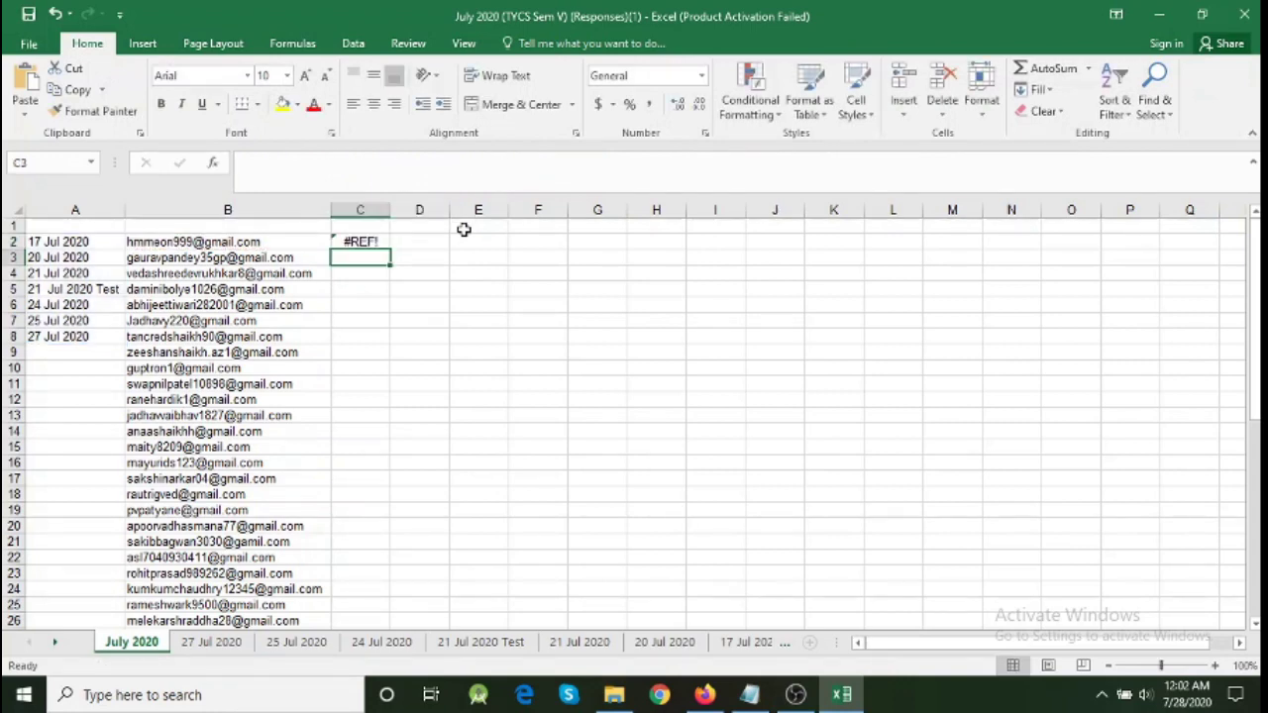
pyautogui.click(386, 239)
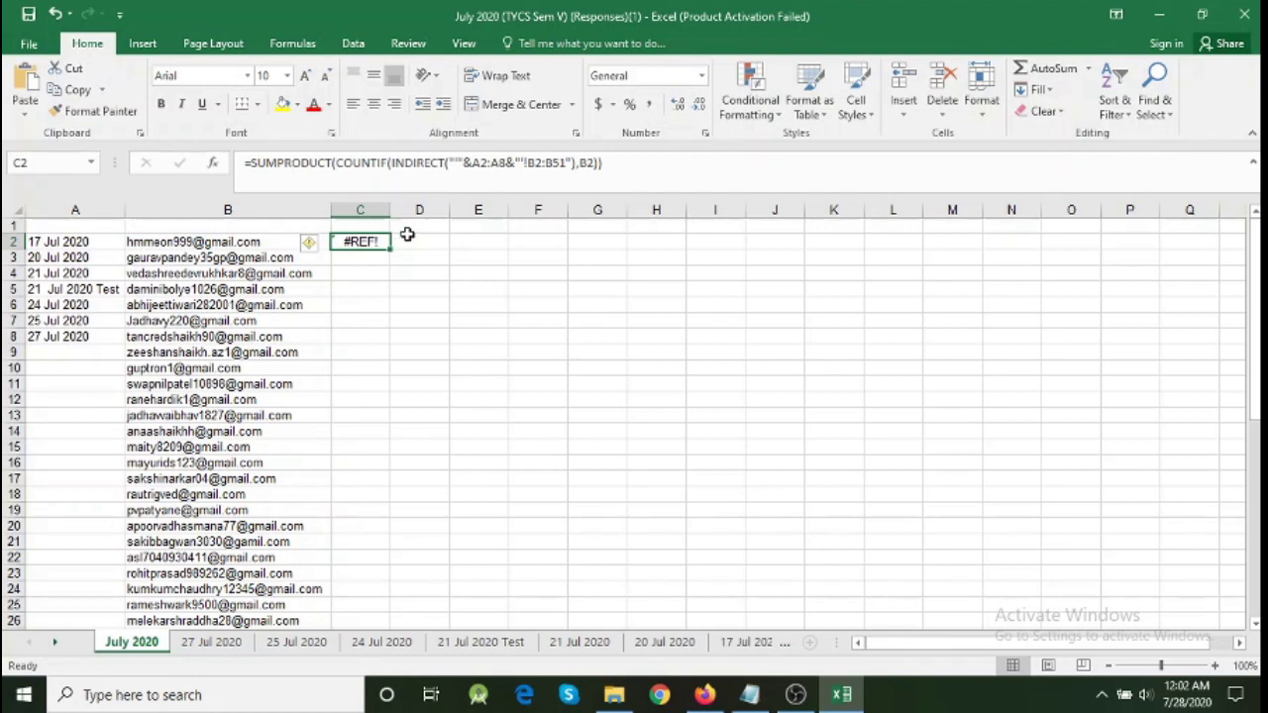
# Step: Remove the extra space from the sheet name in A5 so it reads 21 Jul 2020 Test
pyautogui.click(71, 287)
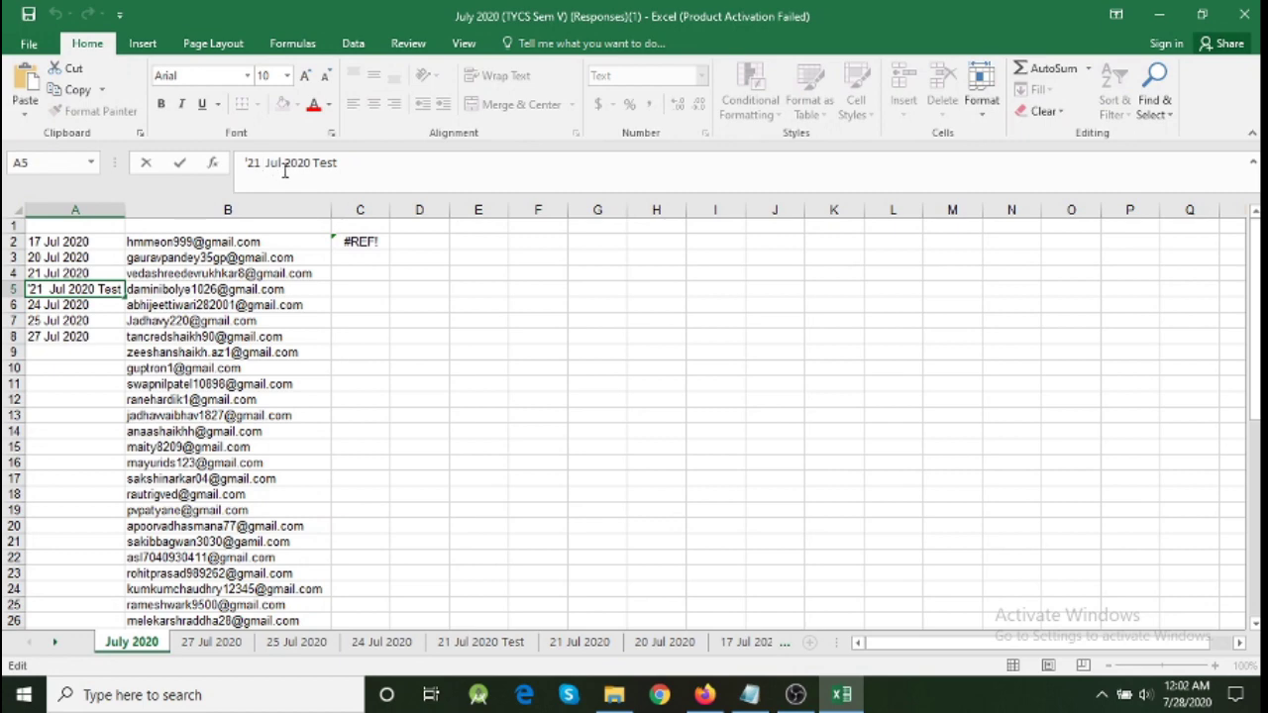
pyautogui.press('BackSpace')
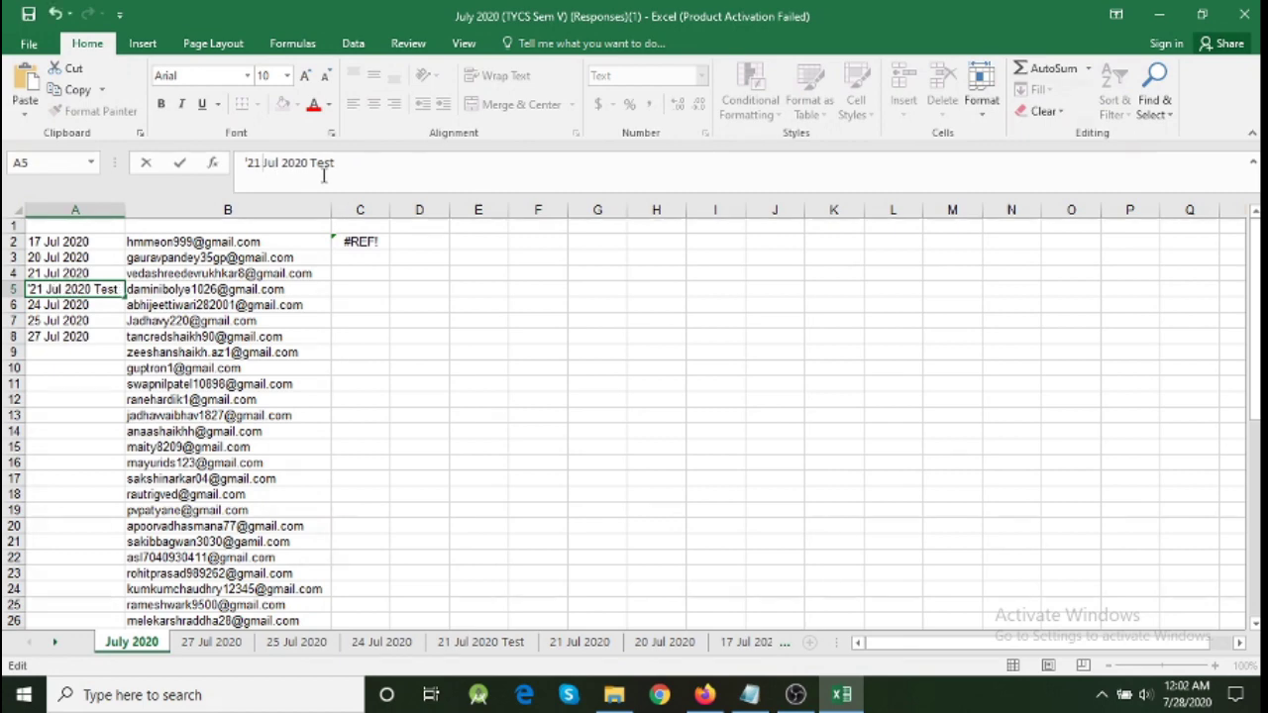
pyautogui.press('Return')
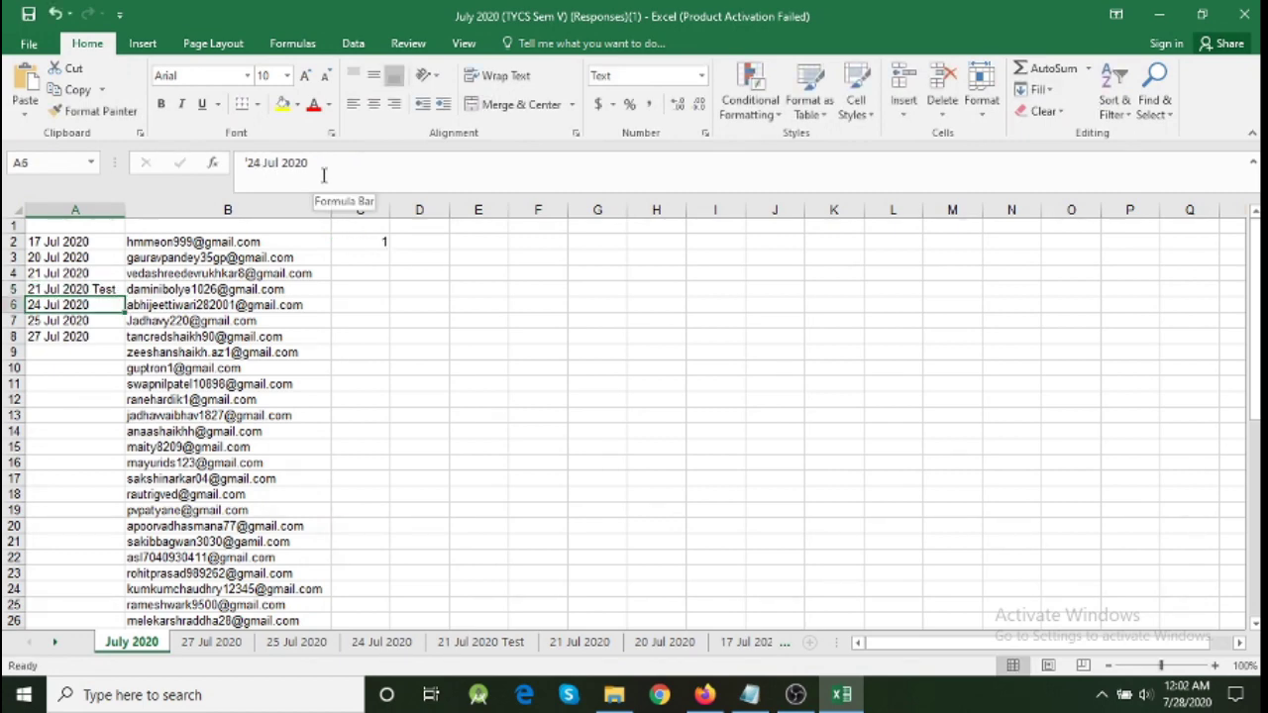
pyautogui.click(62, 292)
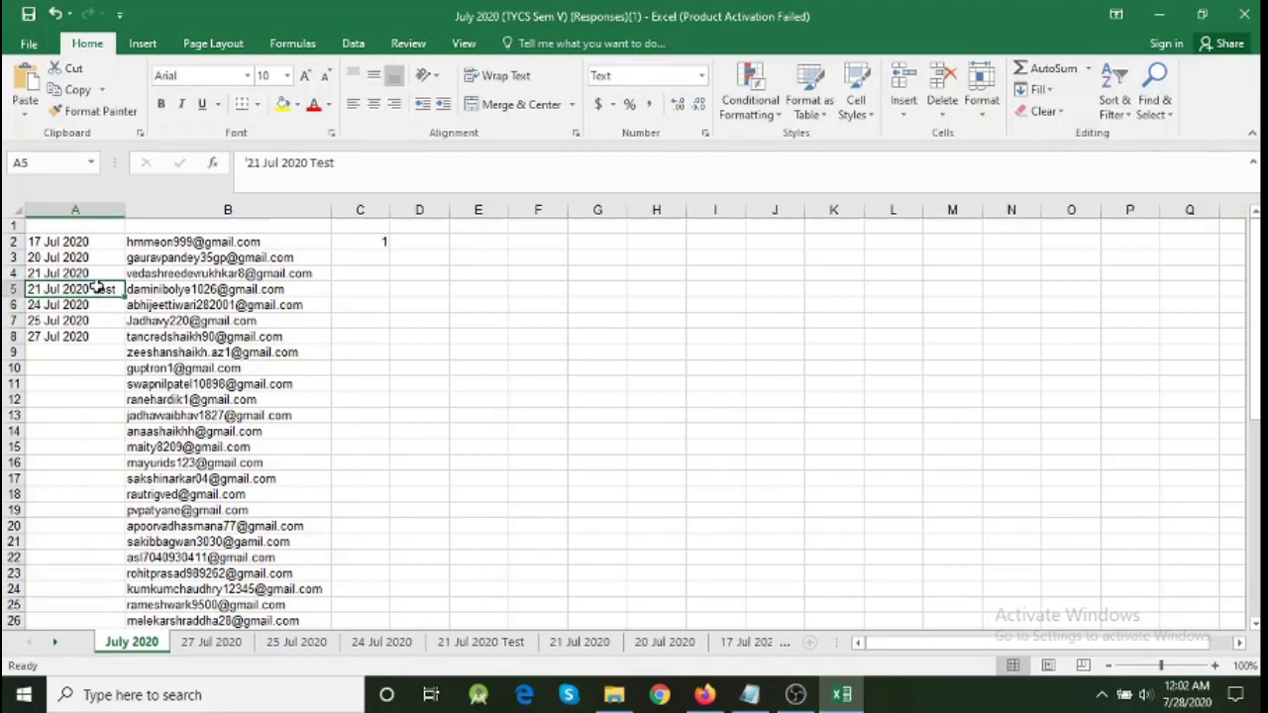
# Step: Lock the row references in the C2 formula as A$2:A$8 and B$2:B$51, keeping the B2 criteria relative
pyautogui.click(349, 246)
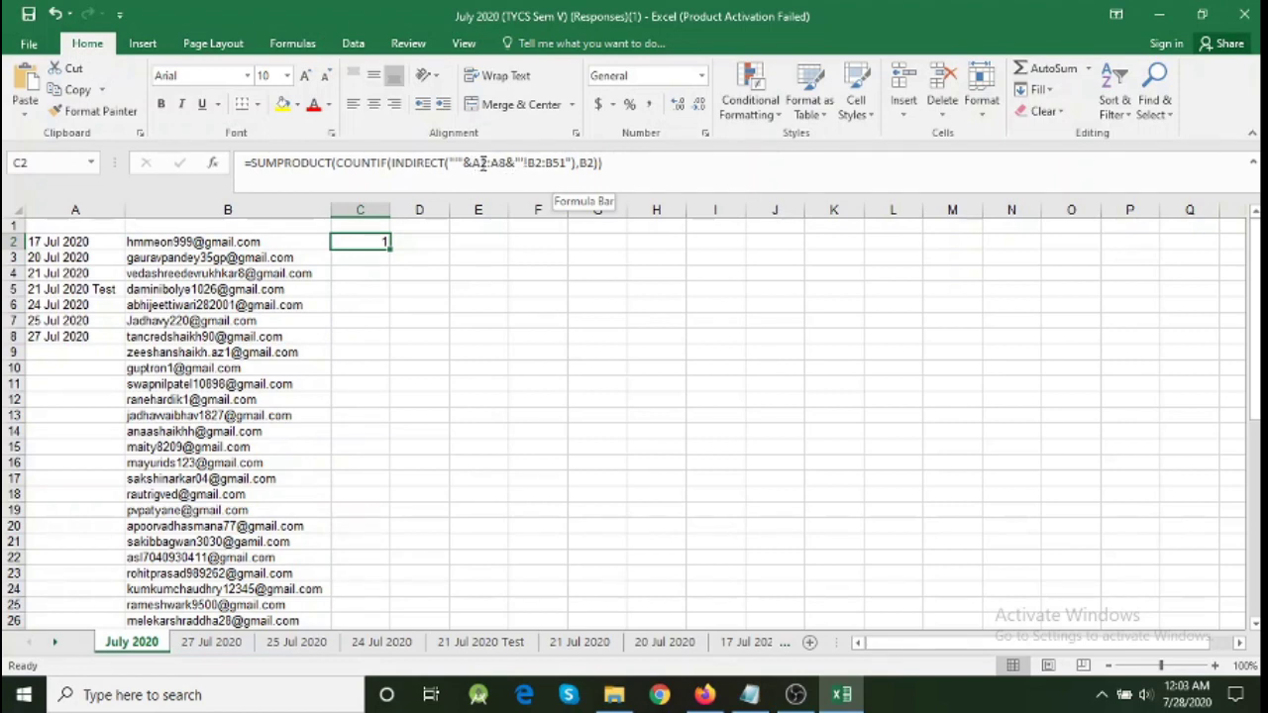
pyautogui.click(479, 162)
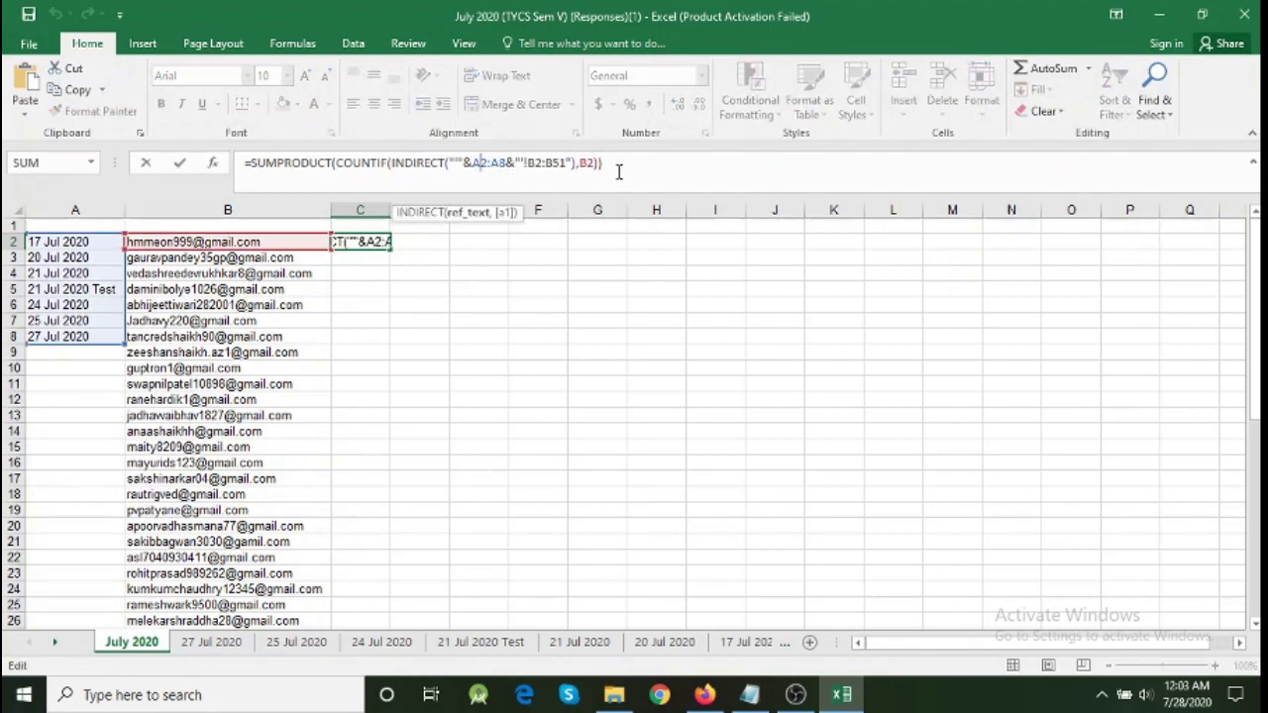
pyautogui.write('$')
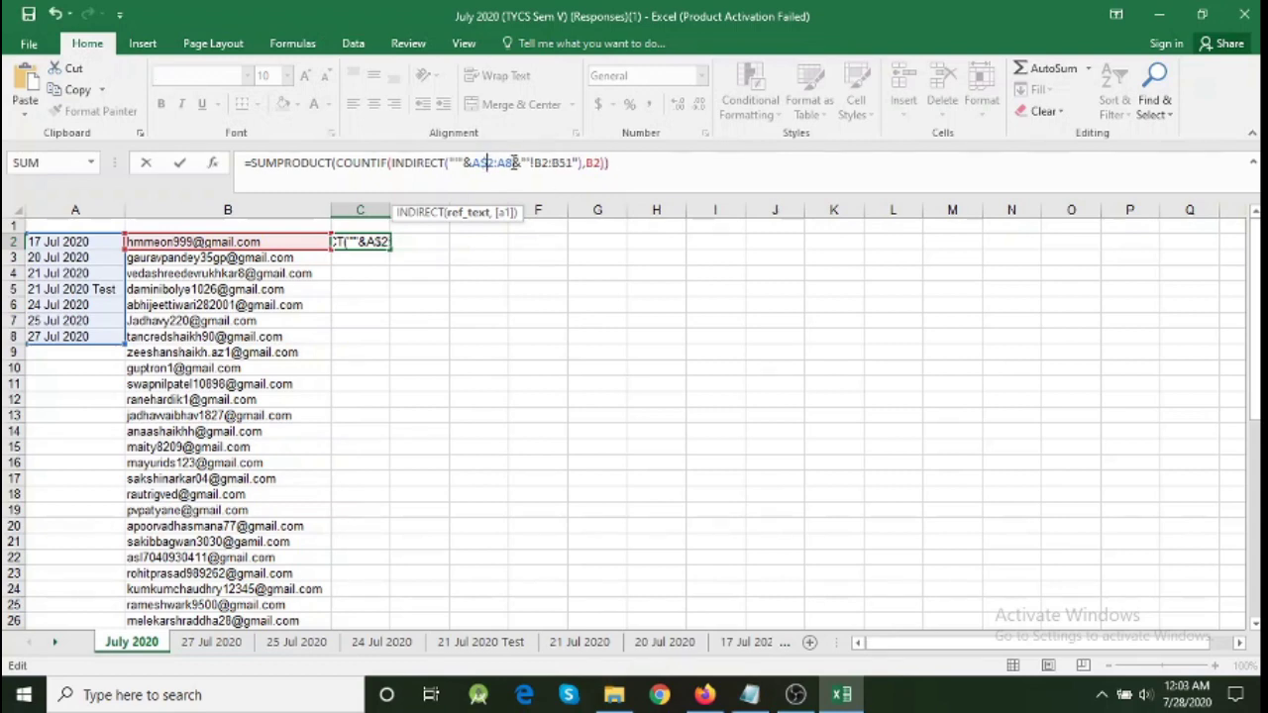
pyautogui.write('$')
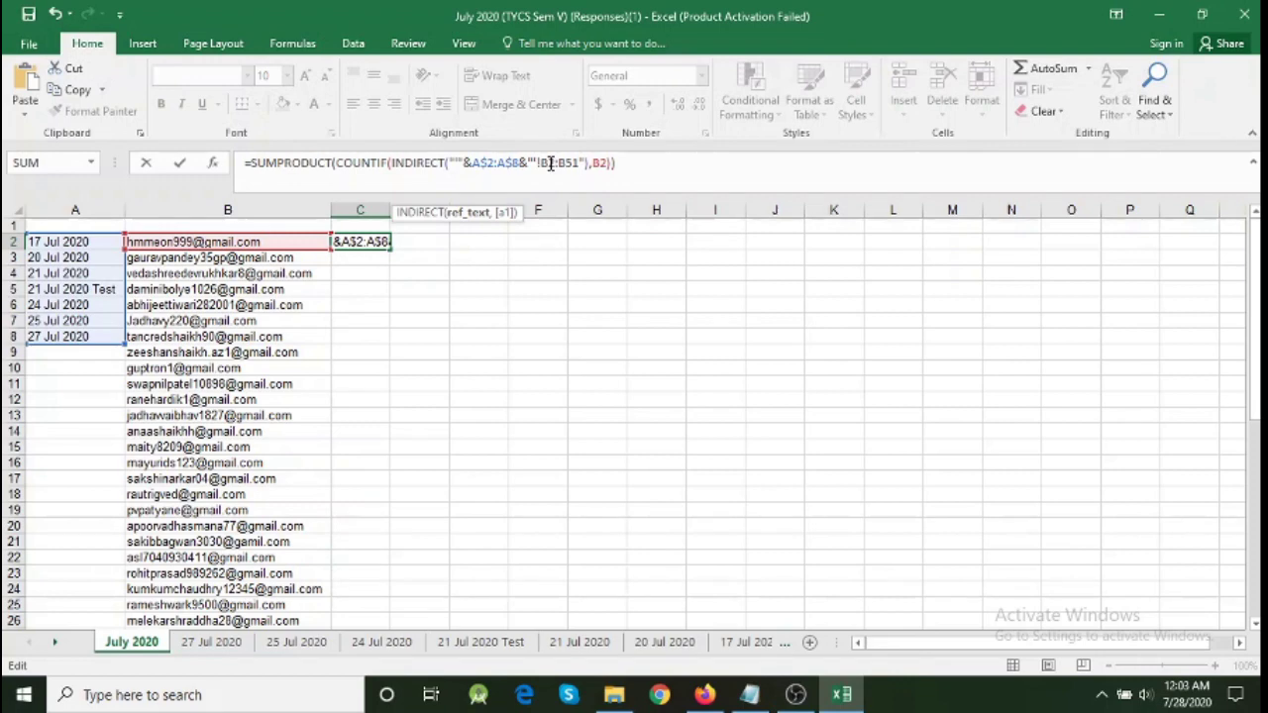
pyautogui.write('$')
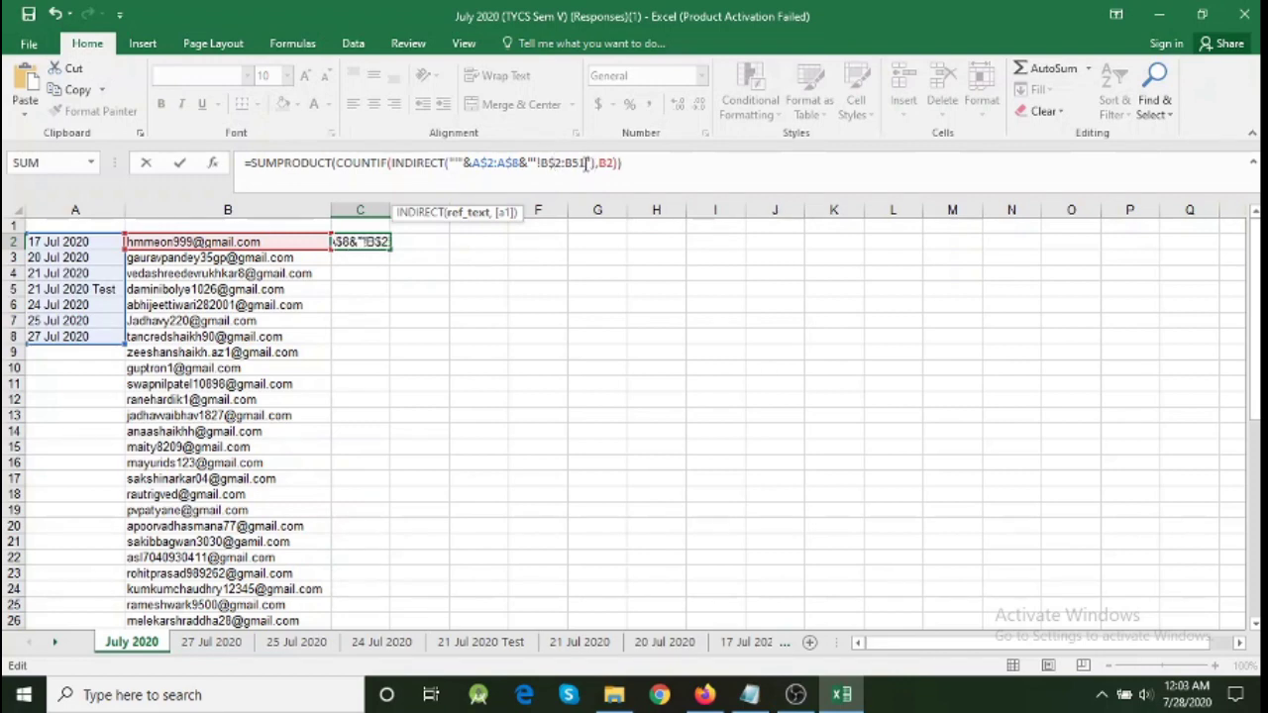
pyautogui.press('Right')
pyautogui.press('Right')
pyautogui.press('Right')
pyautogui.write('$')
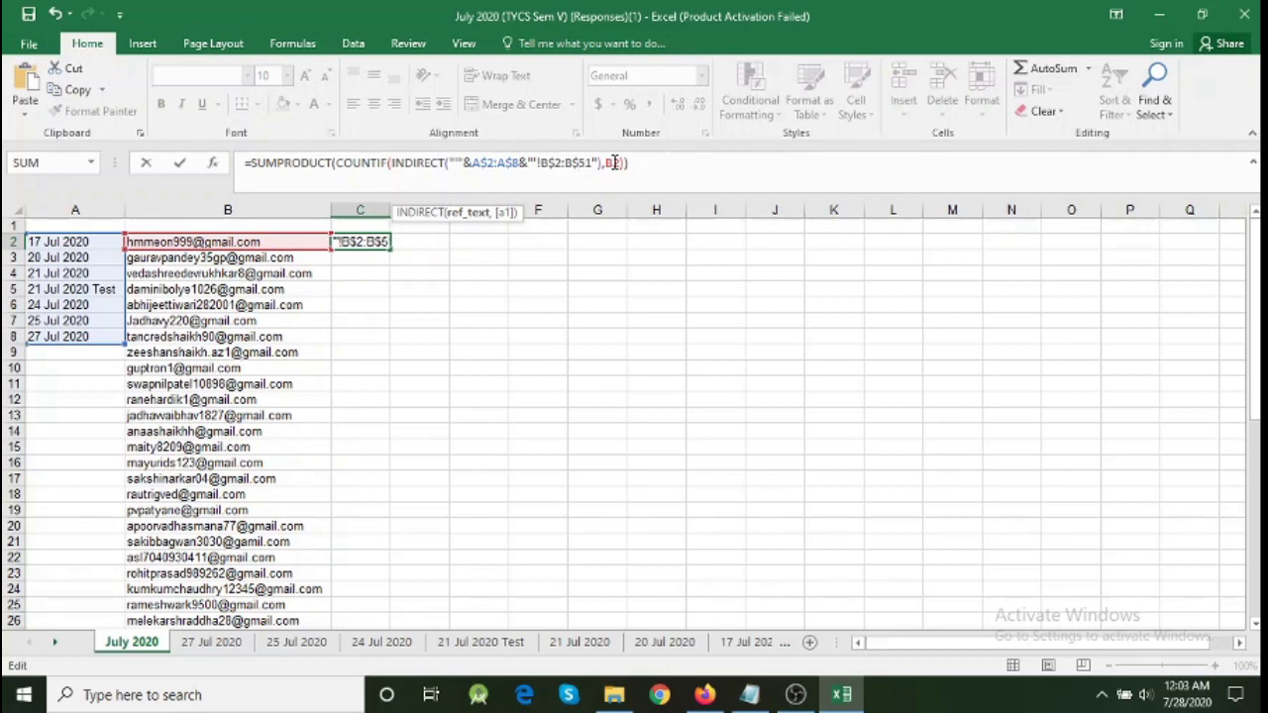
pyautogui.press('Return')
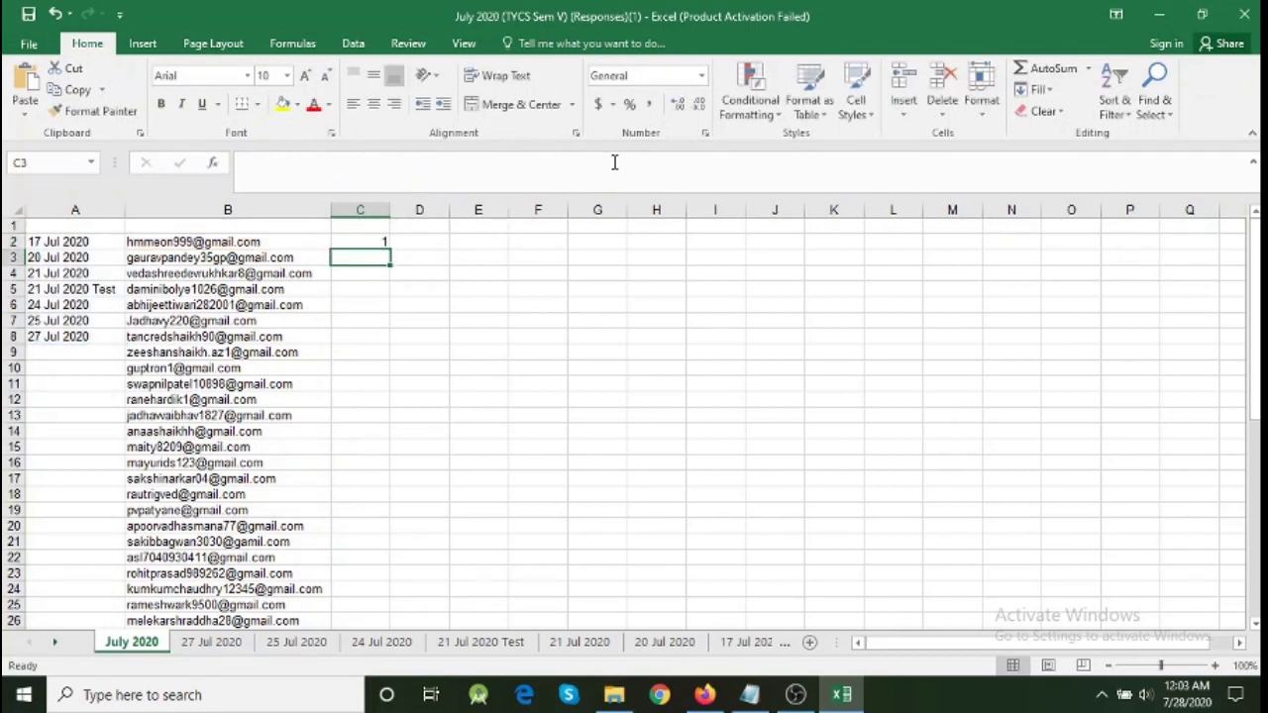
# Step: Fill the C2 formula down through C51 to count every listed email address
pyautogui.click(368, 241)
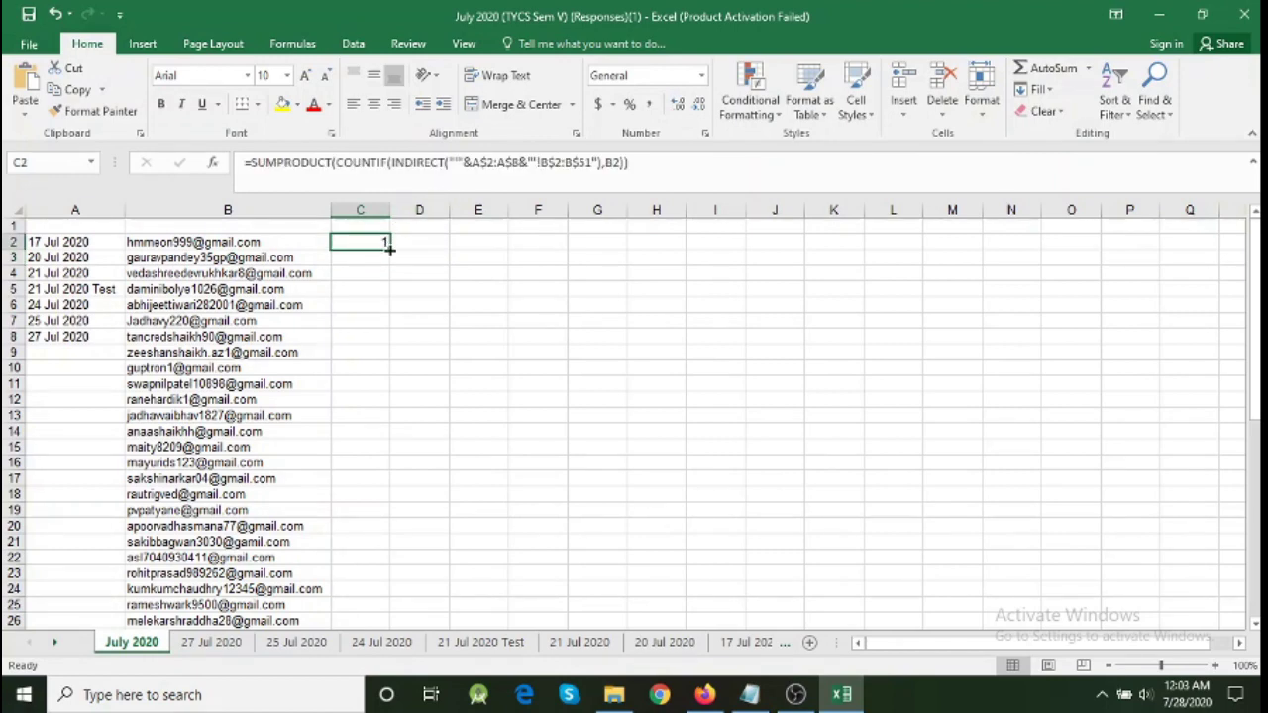
pyautogui.moveTo(392, 250); pyautogui.dragTo(390, 614)
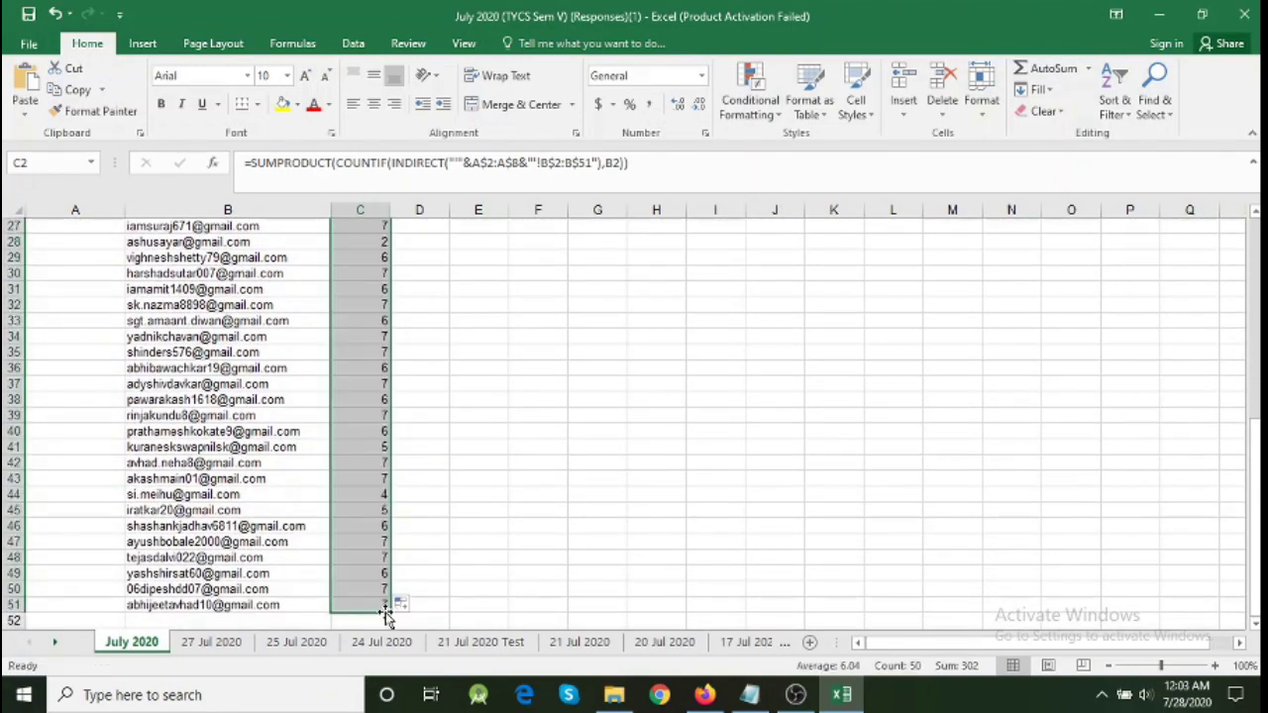
pyautogui.scroll(4, 384, 544)
pyautogui.scroll(5, 384, 545)
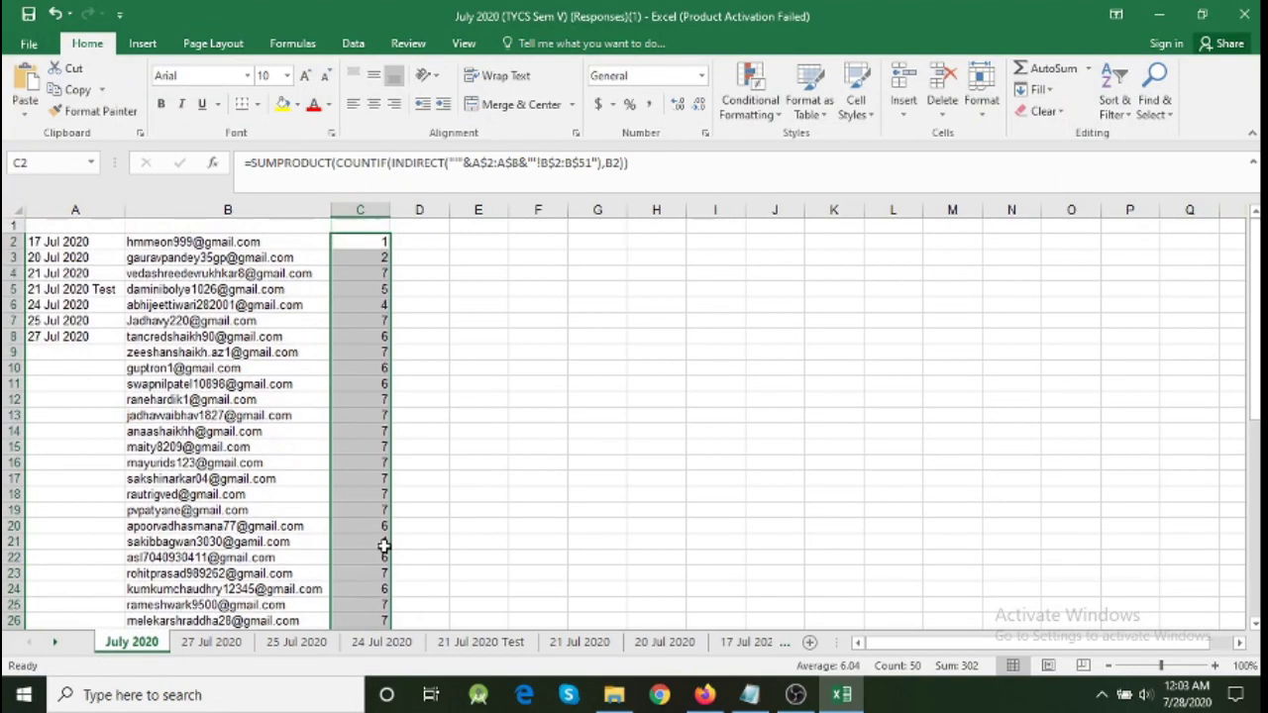
# Step: Review the counts in column C against the email addresses in column B, checking individual rows such as row 41
pyautogui.scroll(-4, 354, 346)
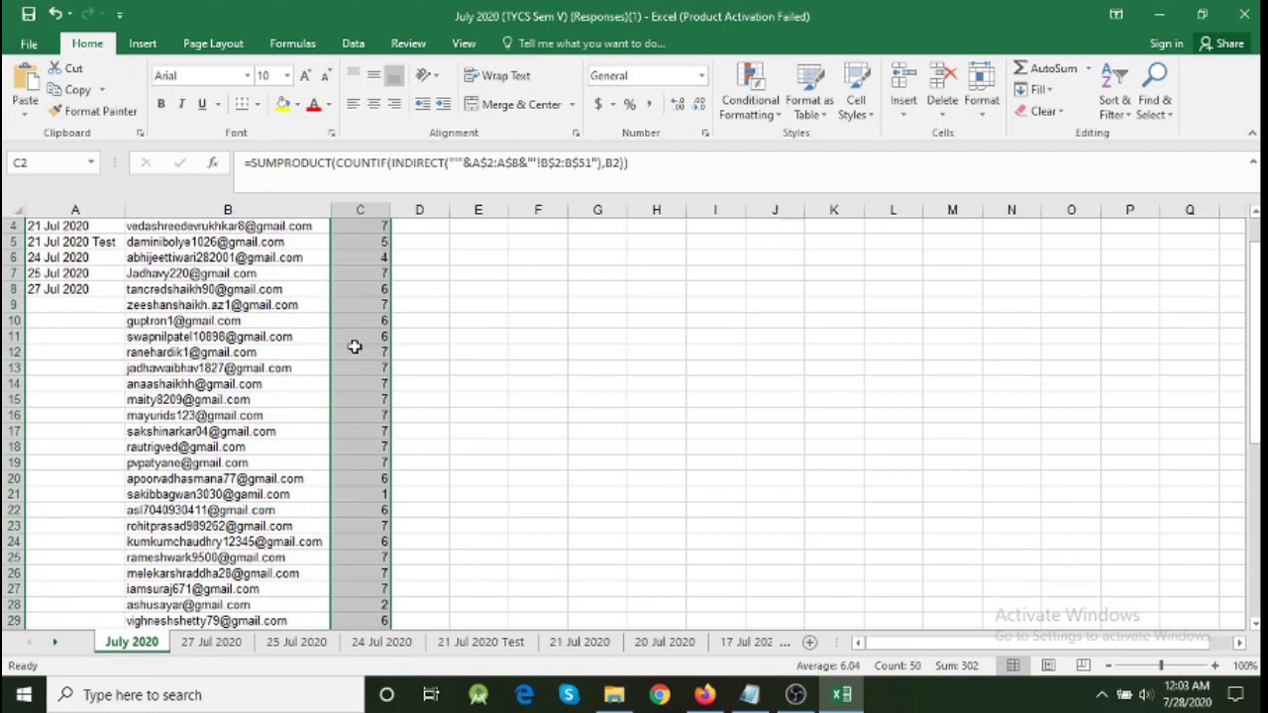
pyautogui.scroll(-4, 366, 368)
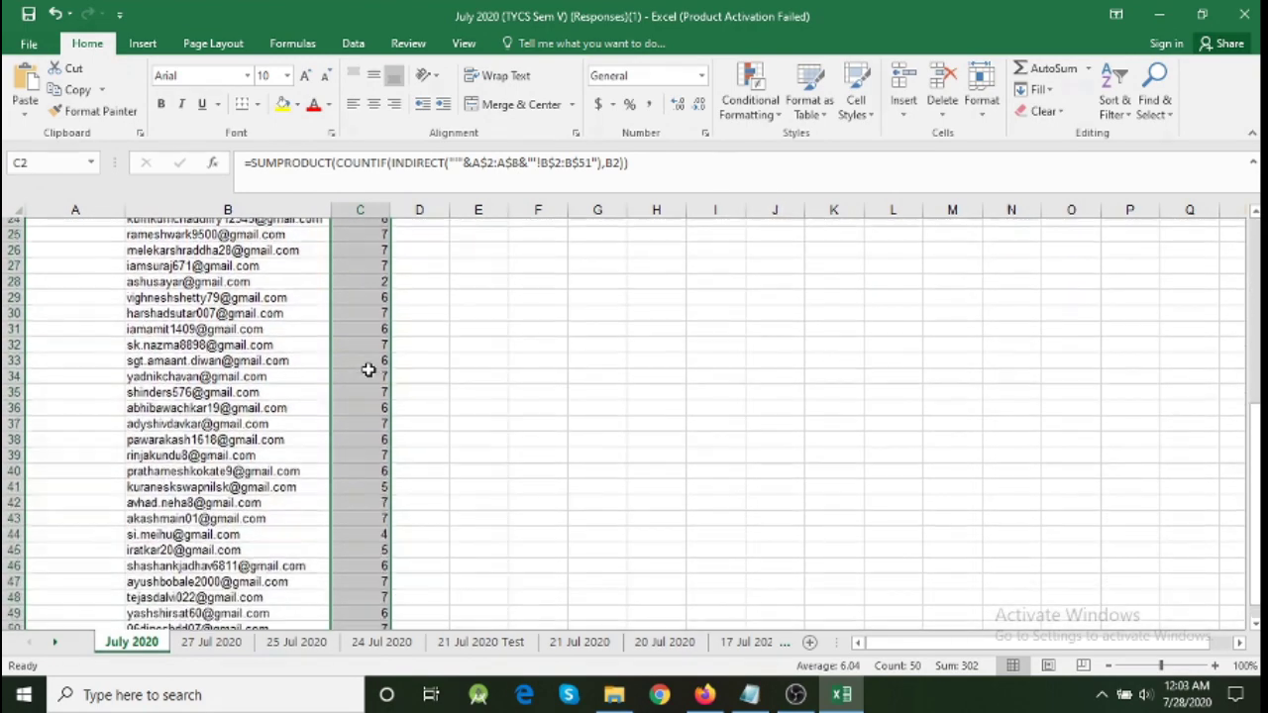
pyautogui.click(213, 367)
pyautogui.click(376, 368)
pyautogui.click(269, 482)
pyautogui.click(358, 476)
pyautogui.scroll(8, 376, 317)
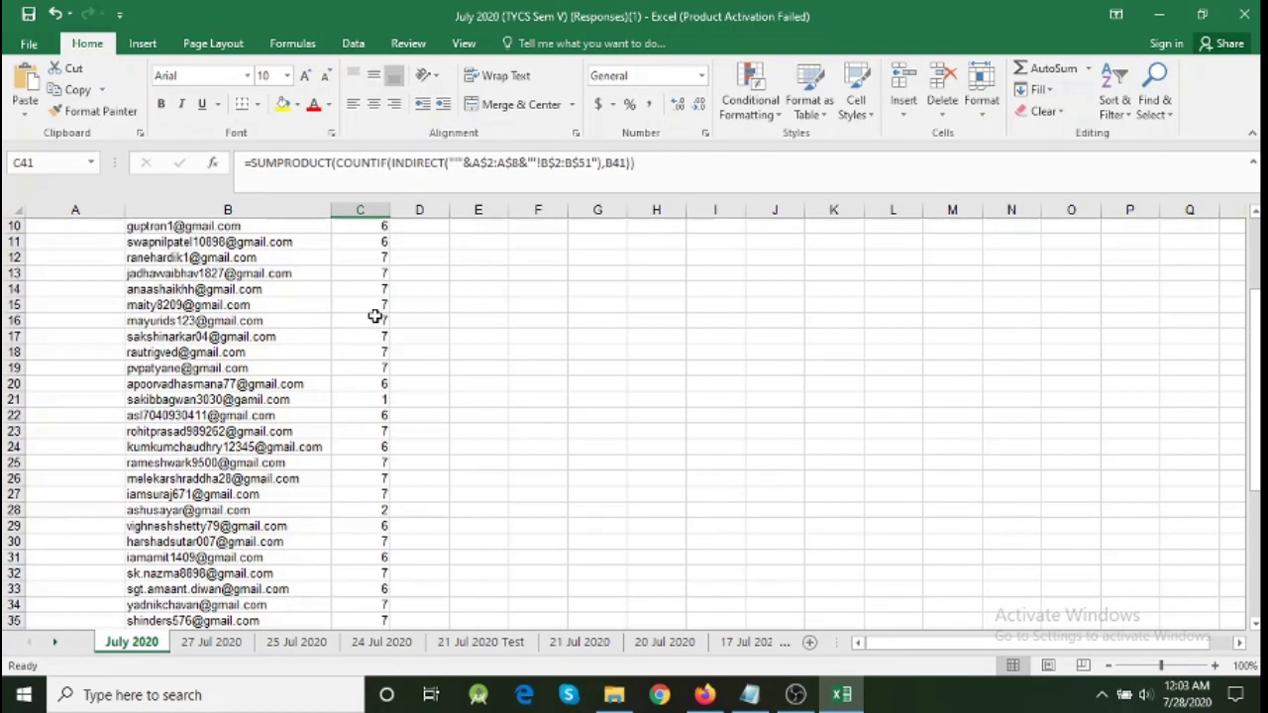
pyautogui.scroll(-11, 381, 327)
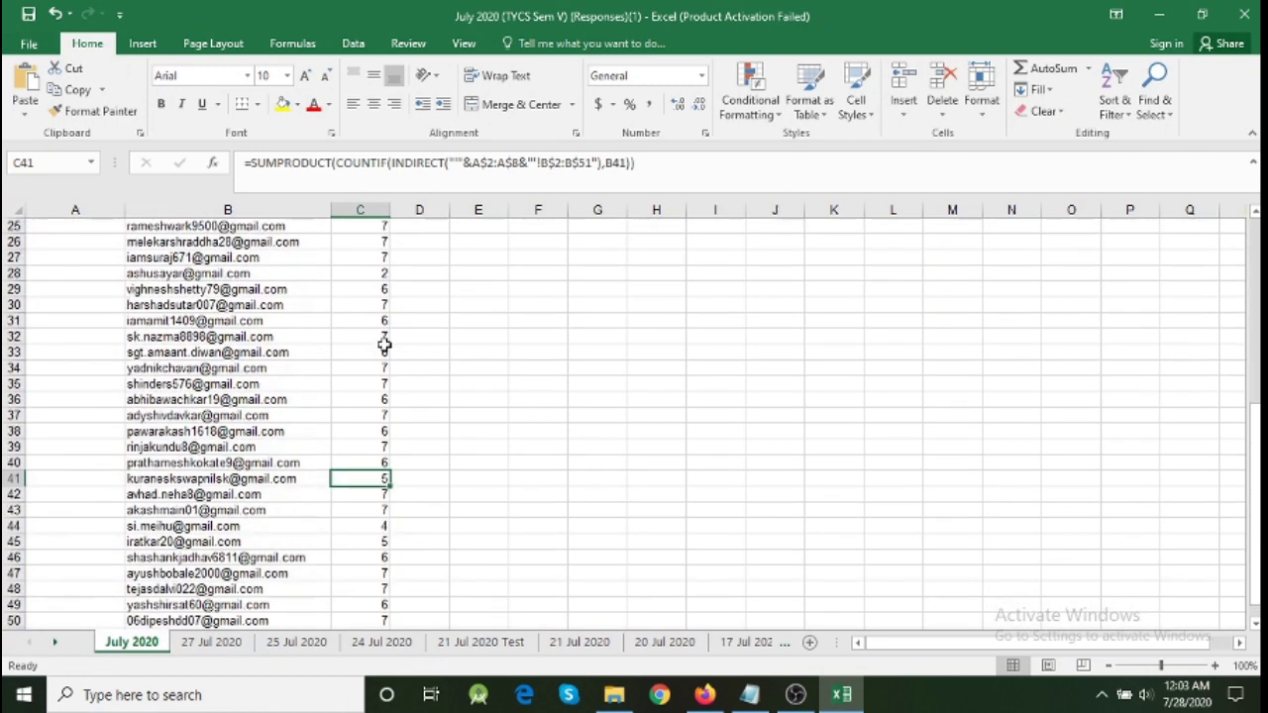
pyautogui.scroll(11, 384, 354)
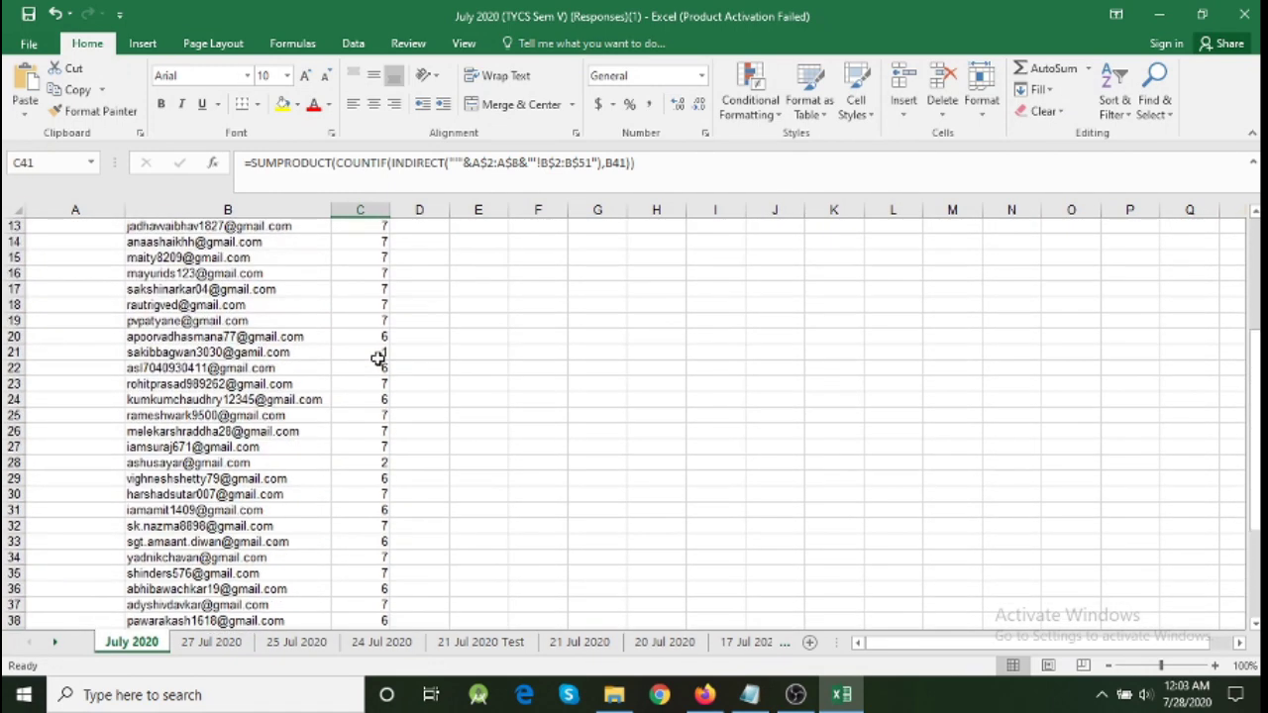